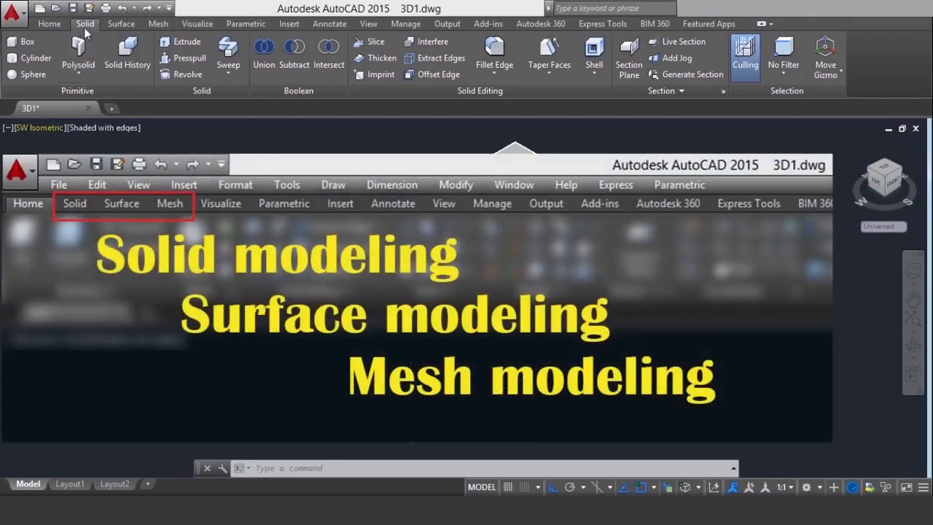
click(125, 24)
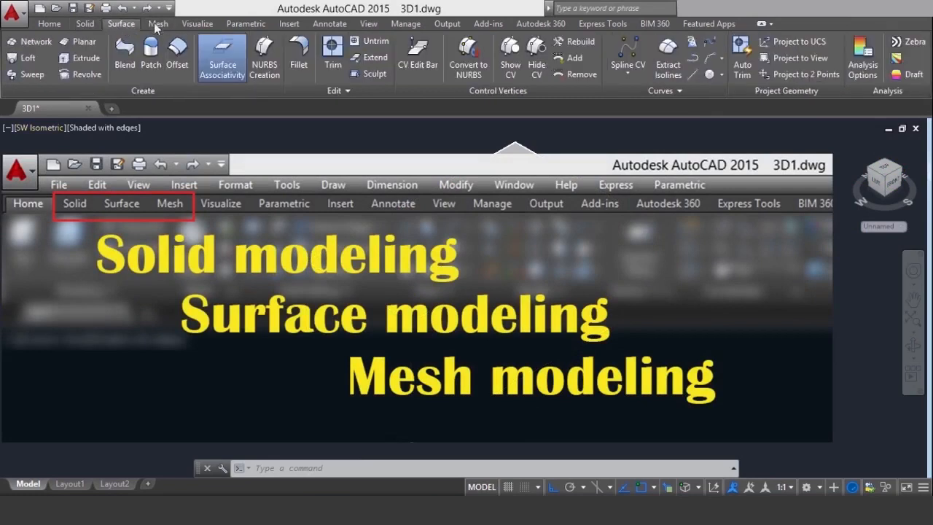
click(158, 23)
click(85, 23)
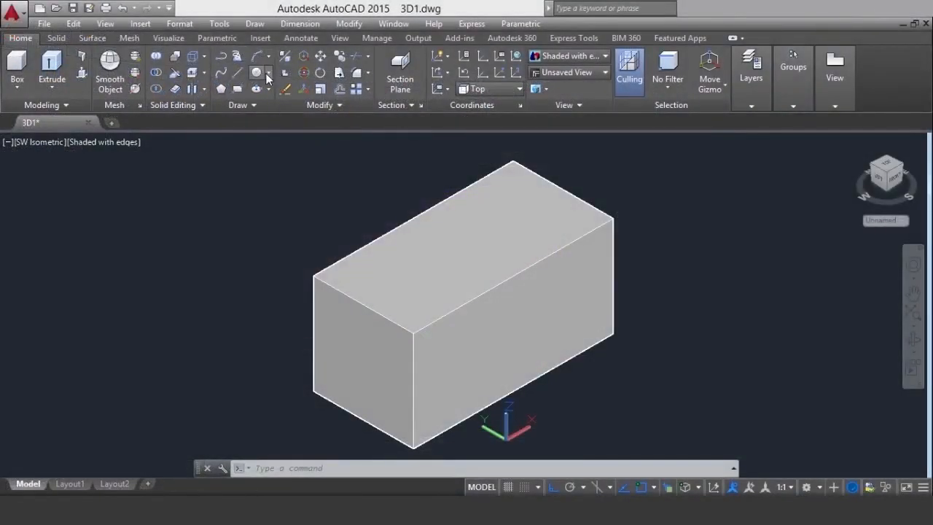
Try a center-radius circle of about 116 units radius started on the box's long front face, and delete it
click(267, 73)
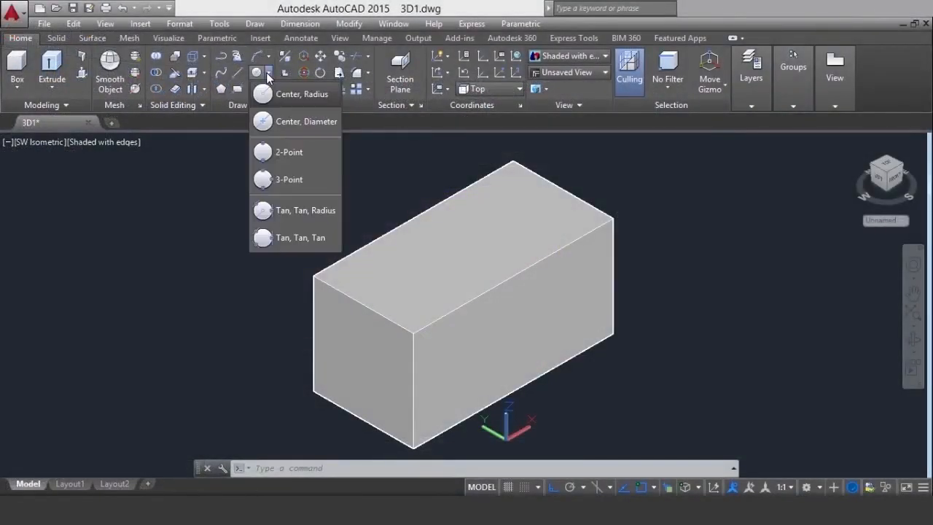
click(297, 95)
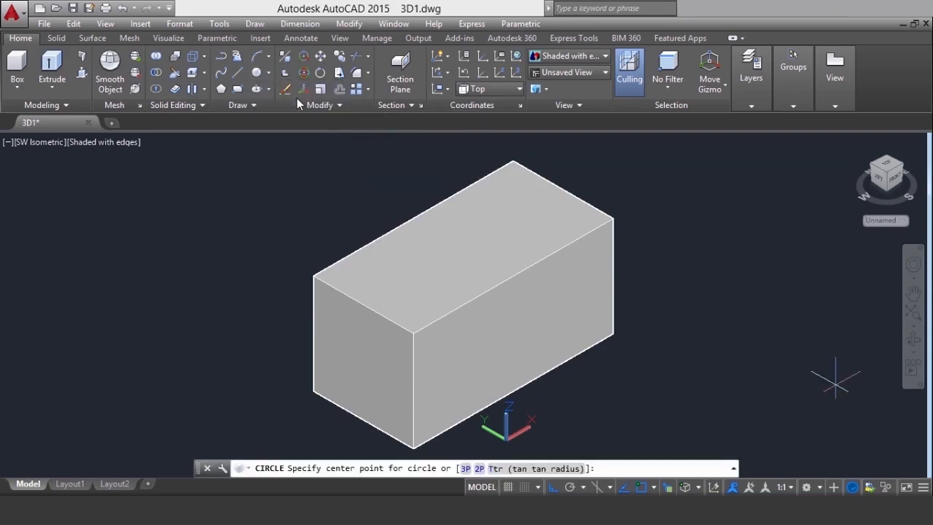
click(514, 330)
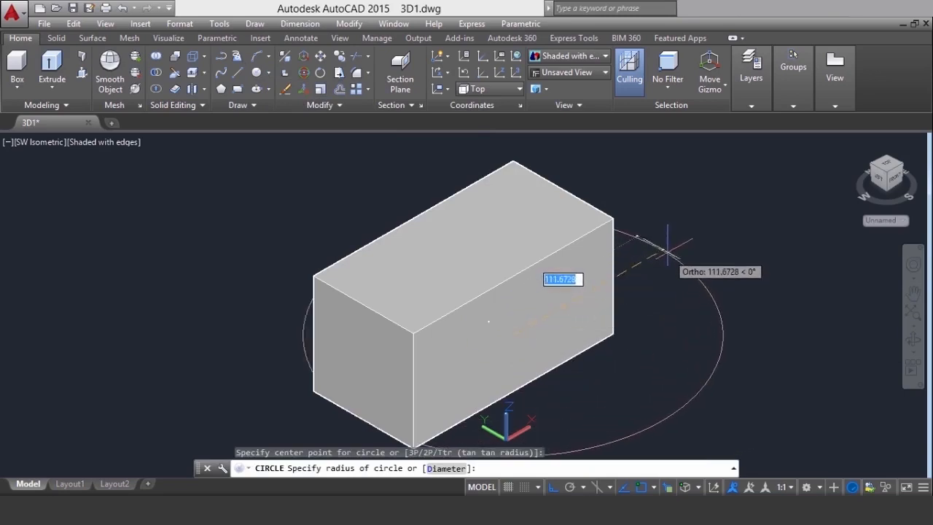
click(636, 230)
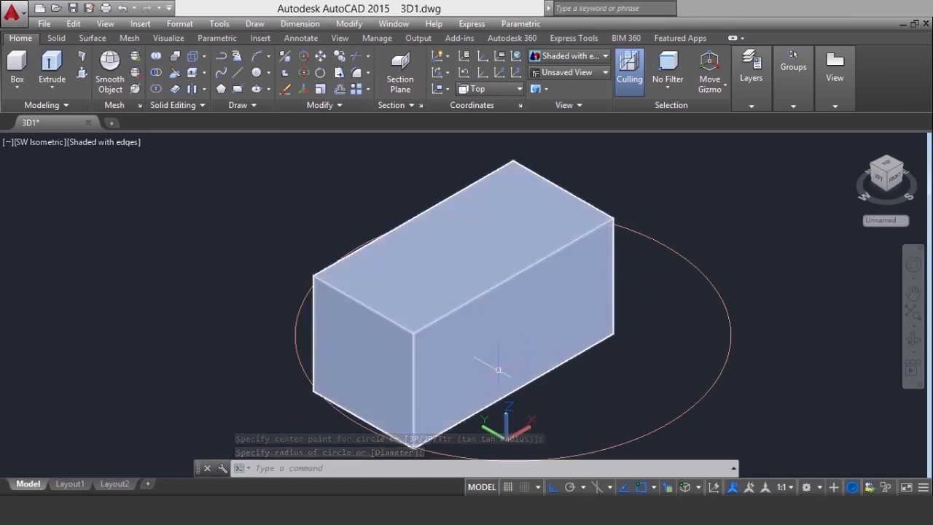
click(665, 428)
key(Delete)
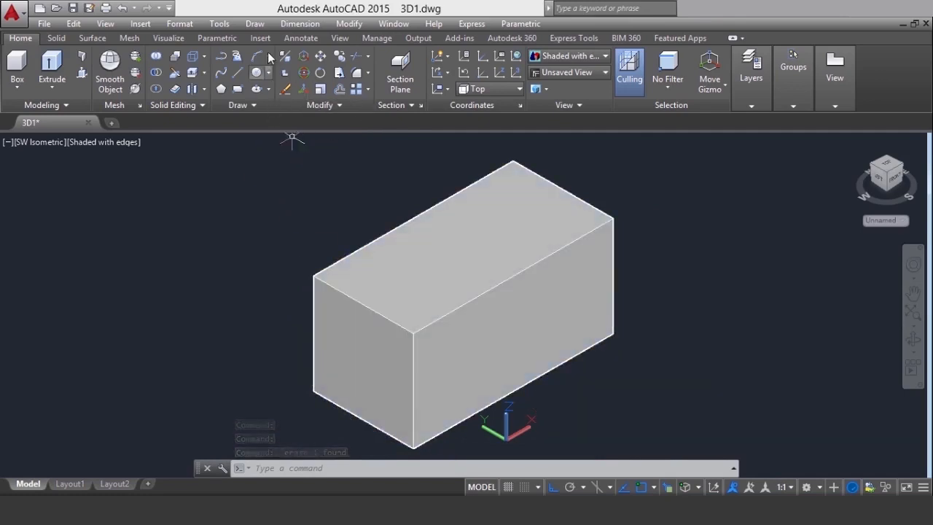
Align the UCS to the long front face with three points: origin at its lower near corner, X along the bottom edge, Y up the vertical edge
click(169, 40)
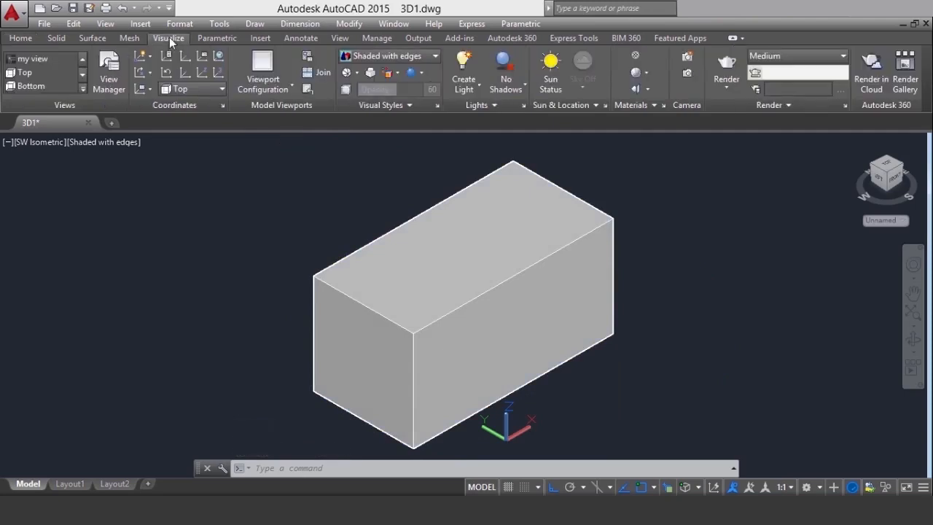
click(219, 78)
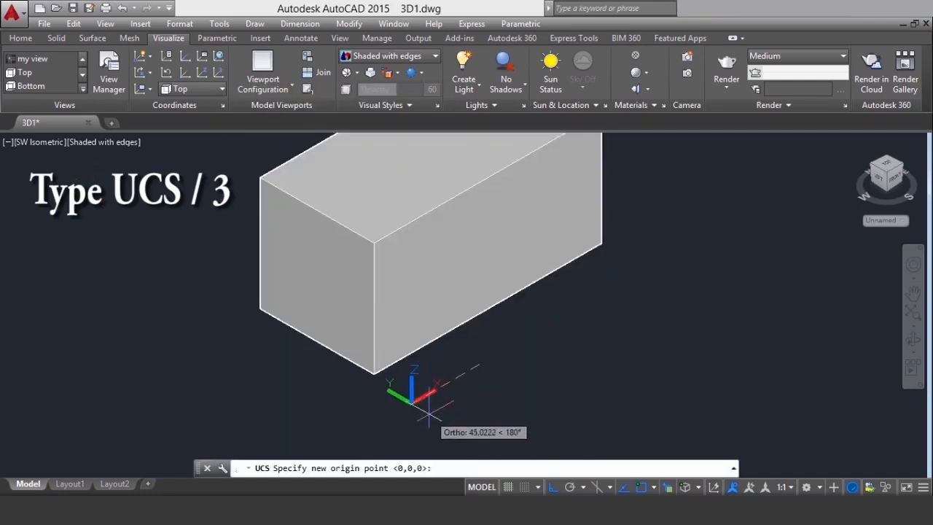
click(376, 372)
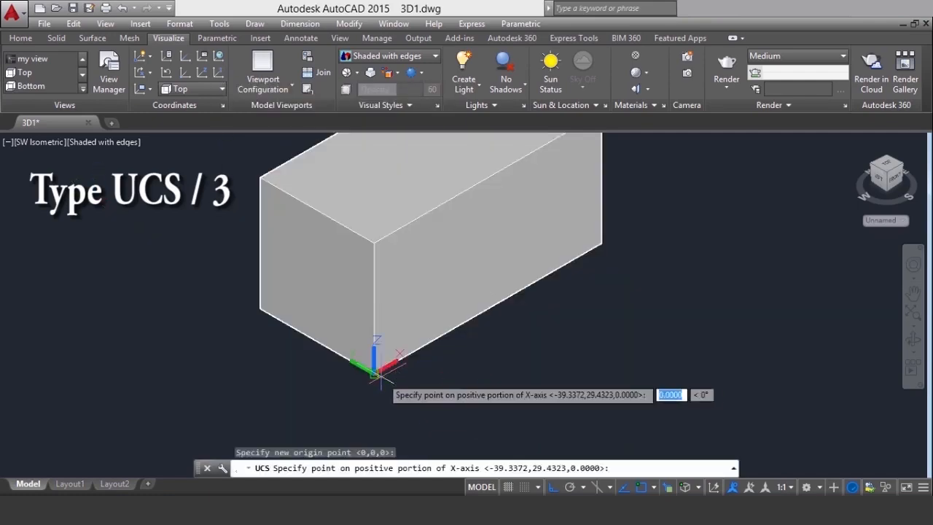
click(603, 244)
click(374, 242)
middle_drag(531, 396, 503, 438)
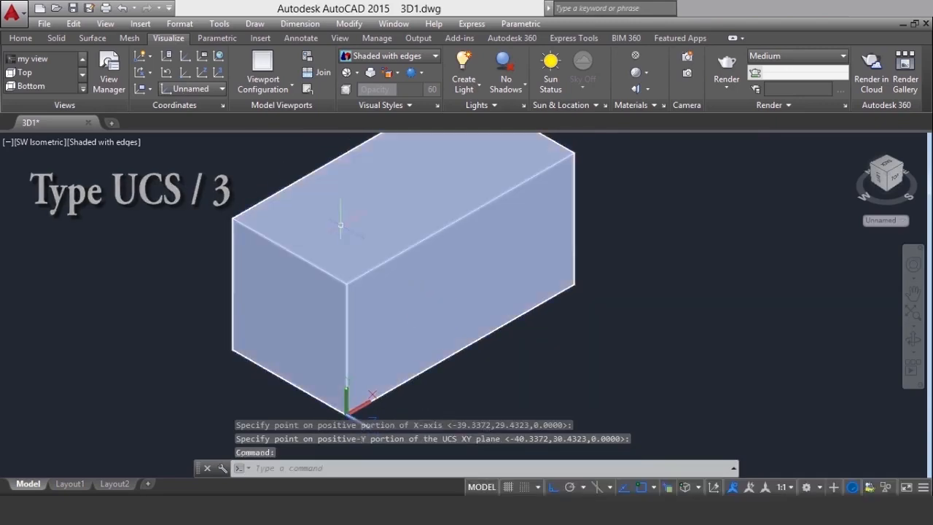
Draw a center-radius circle with radius 30 on the box's long front face and orbit to check its placement
click(34, 38)
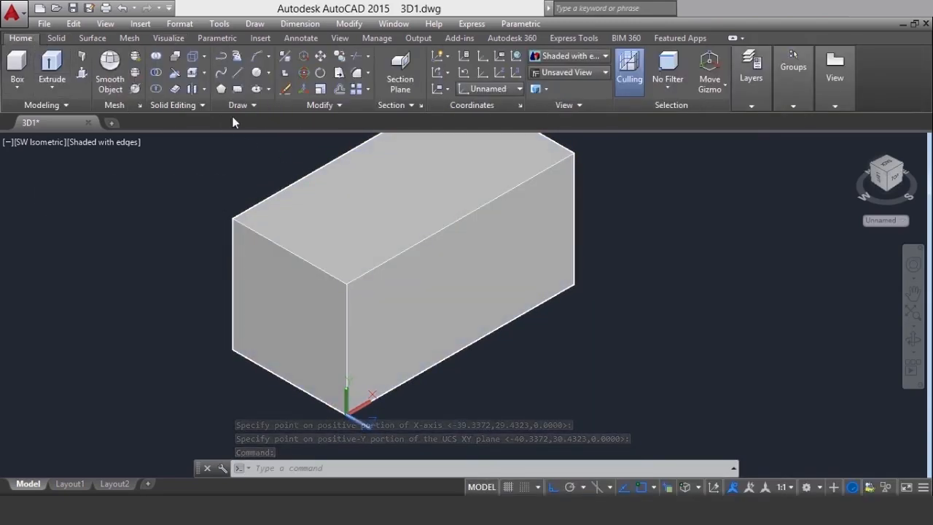
click(268, 72)
click(278, 97)
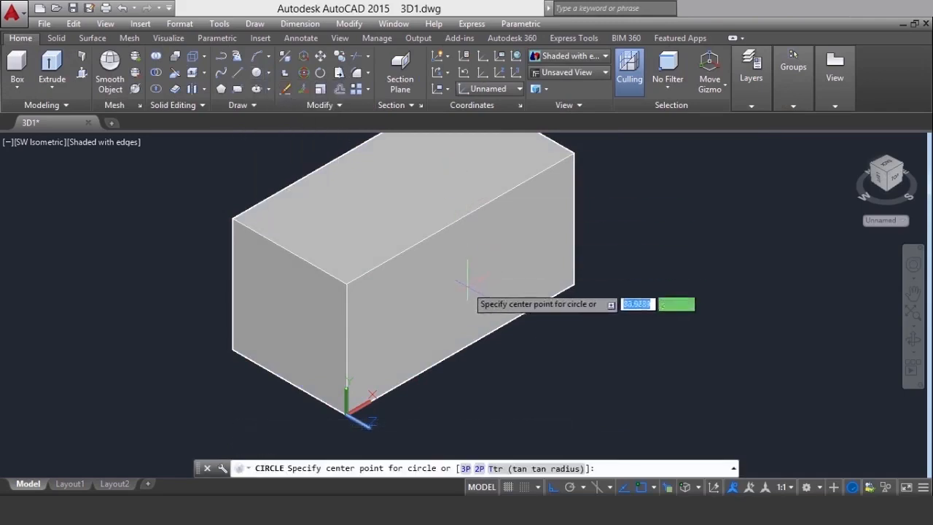
click(434, 298)
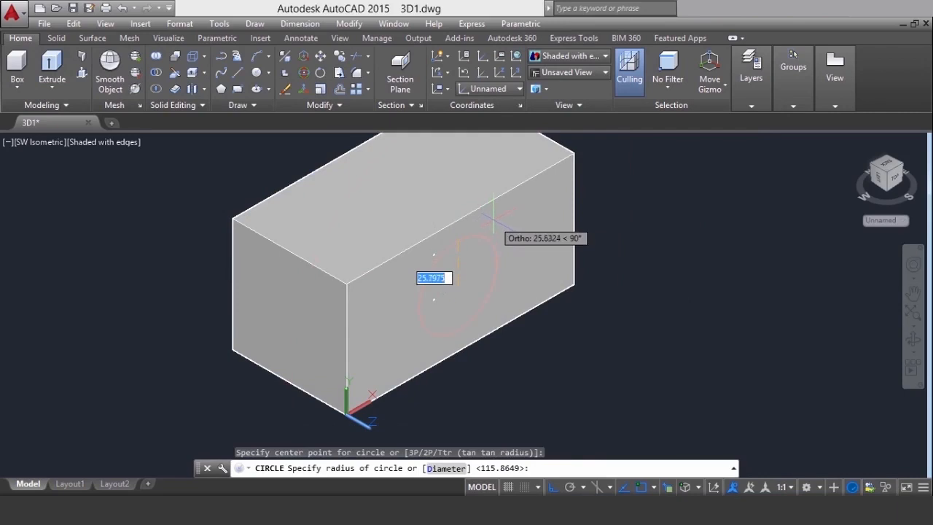
text(30)
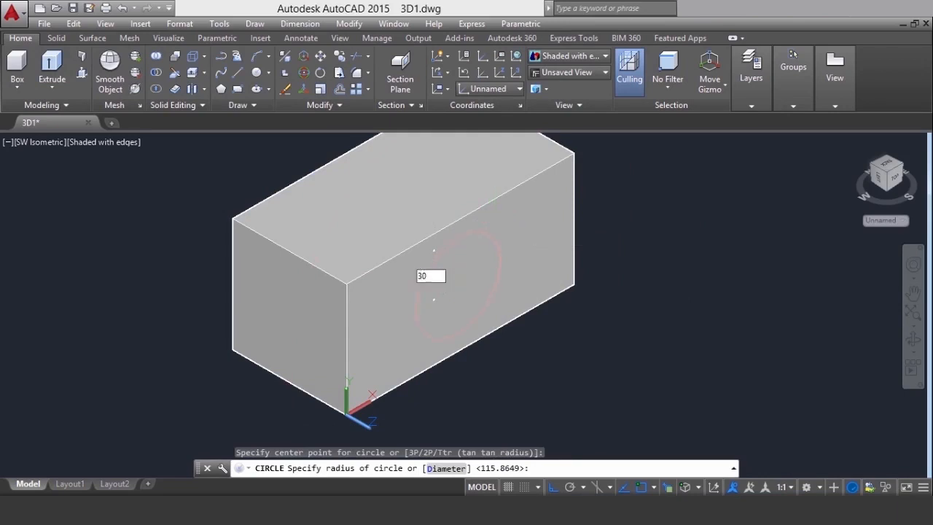
key(Return)
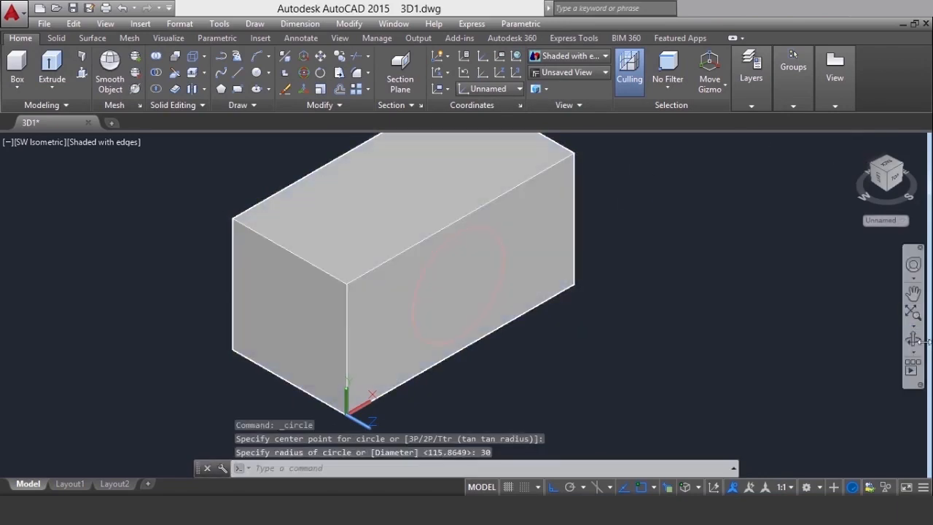
click(913, 339)
drag(527, 275, 693, 242)
right_click(694, 242)
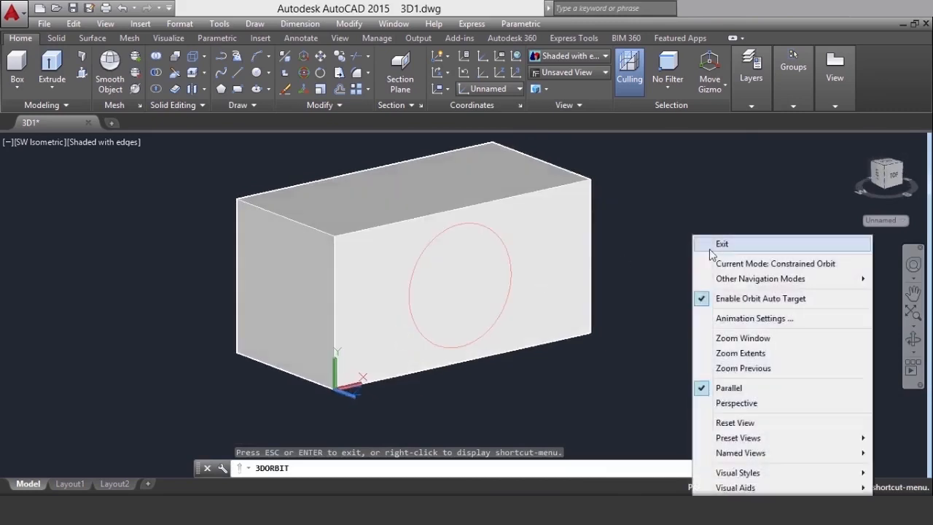
click(711, 242)
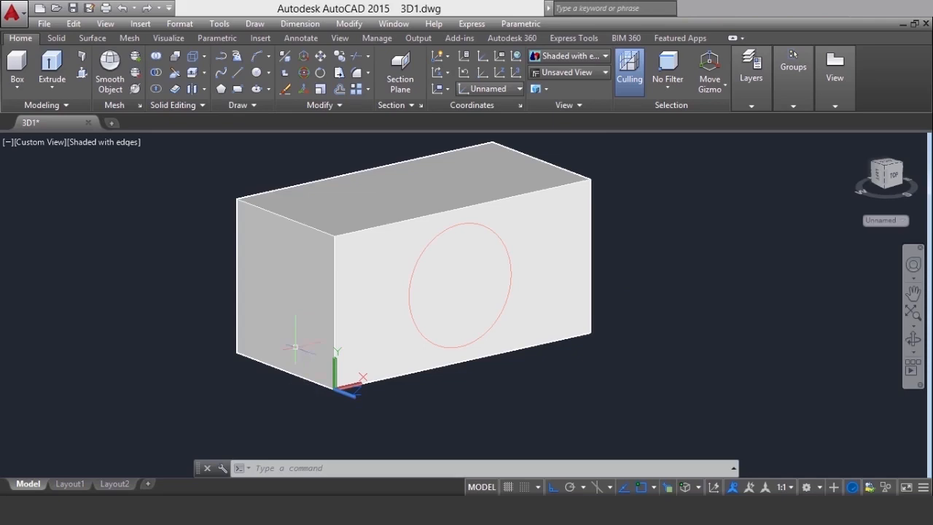
click(290, 302)
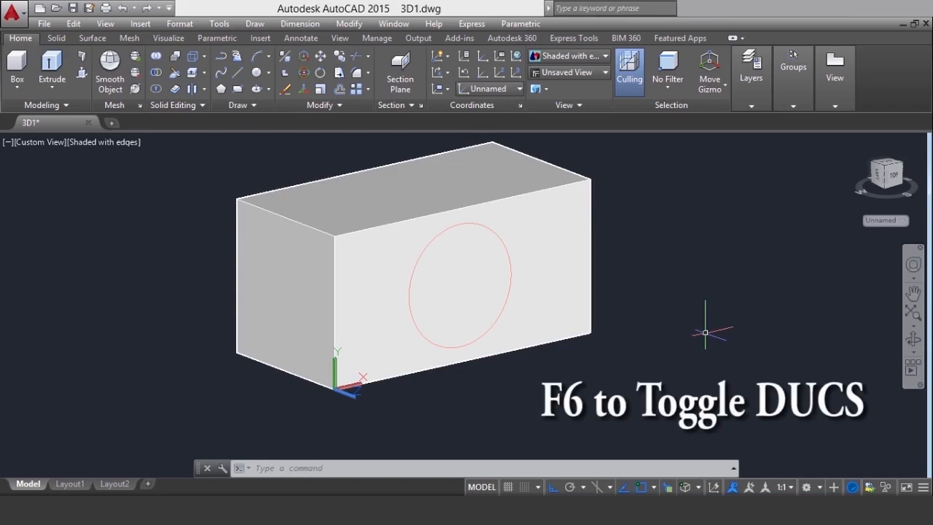
Turn on Dynamic UCS and undo the earlier circle and coordinate system changes
key(F6)
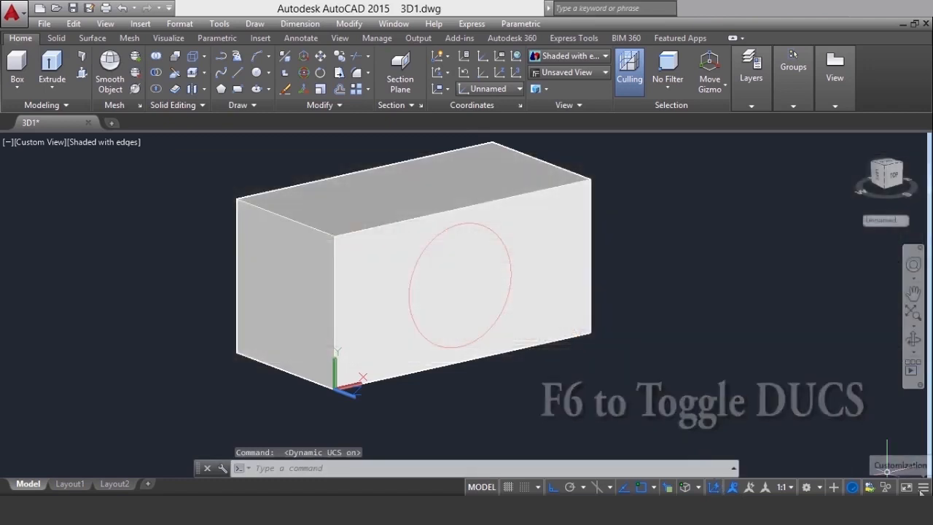
click(923, 487)
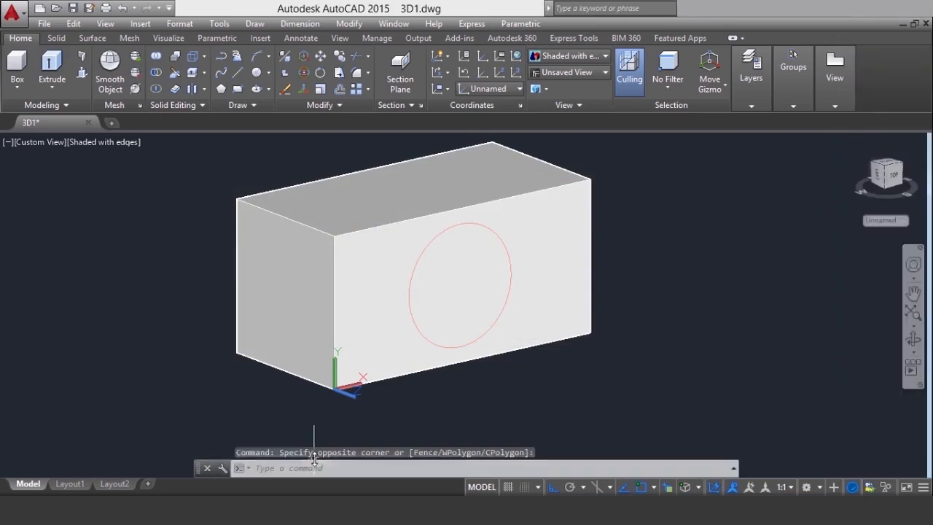
text(u)
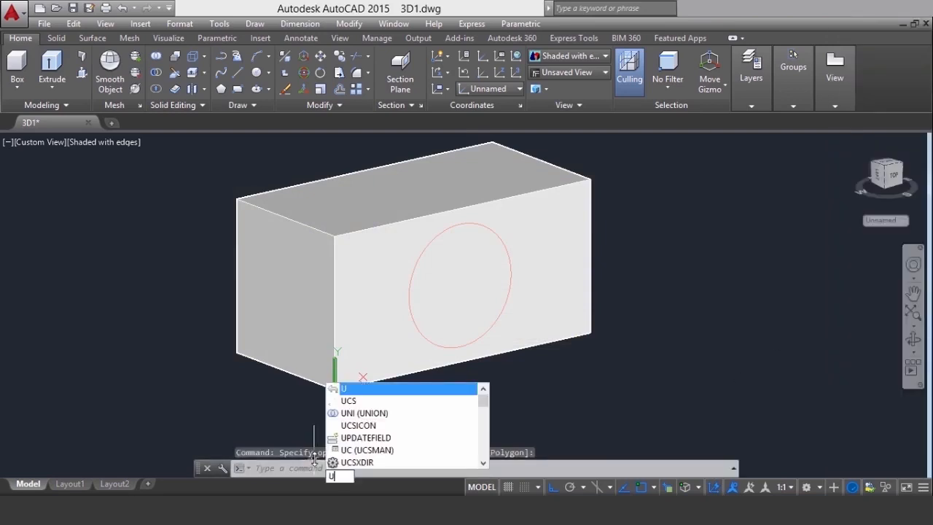
key(Return)
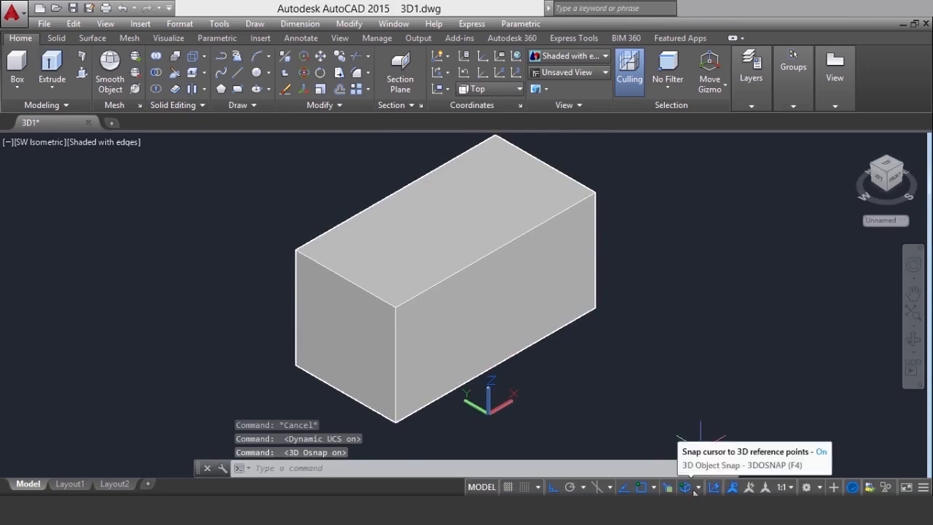
Using the 3D center-of-face snap, draw a circle with radius 30 at the center of the box's long front face
click(698, 487)
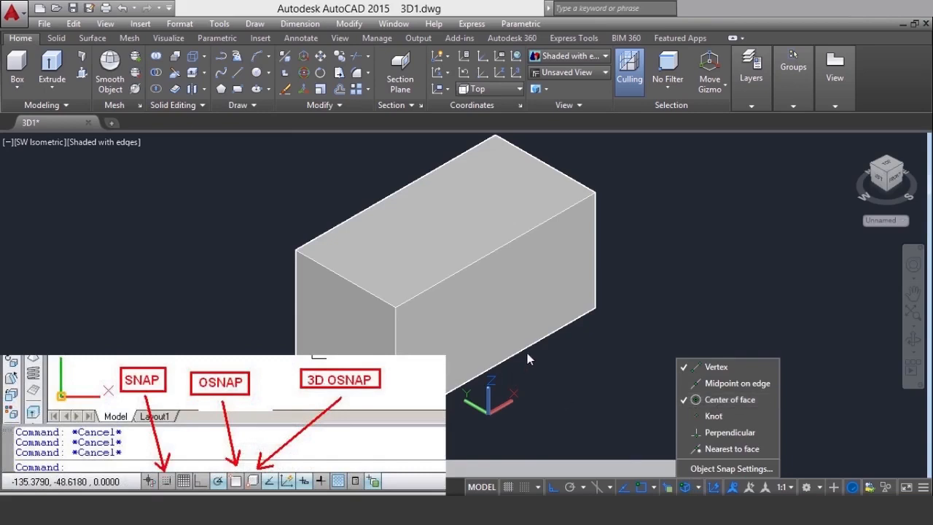
click(719, 392)
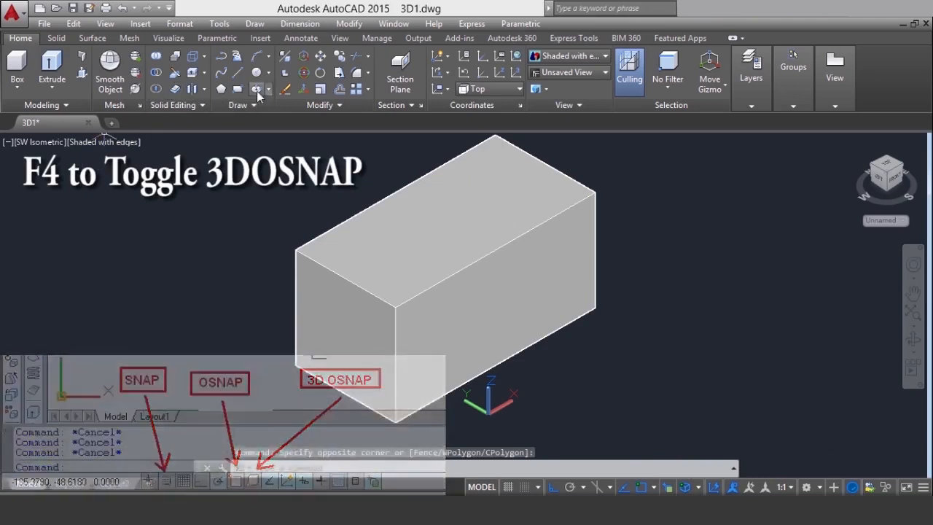
click(268, 72)
click(280, 95)
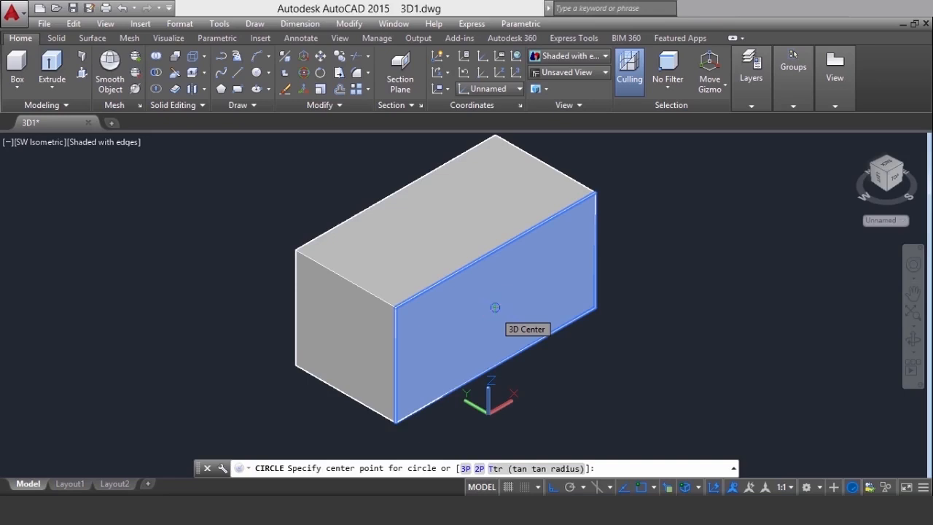
click(495, 307)
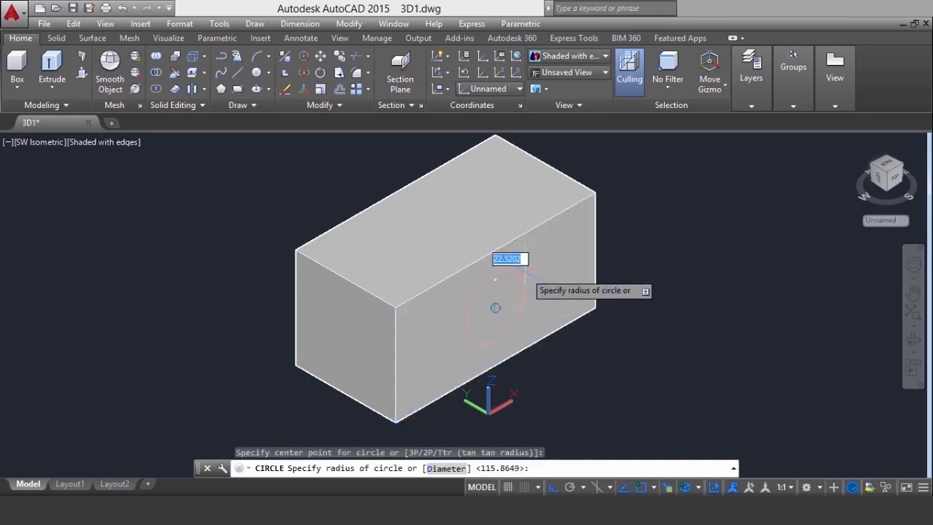
text(30)
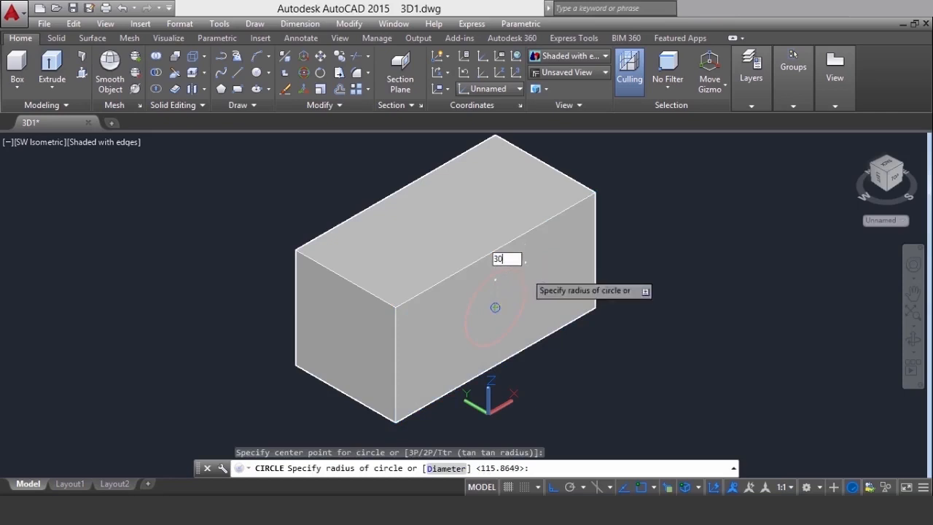
key(Return)
click(913, 339)
drag(408, 328, 477, 240)
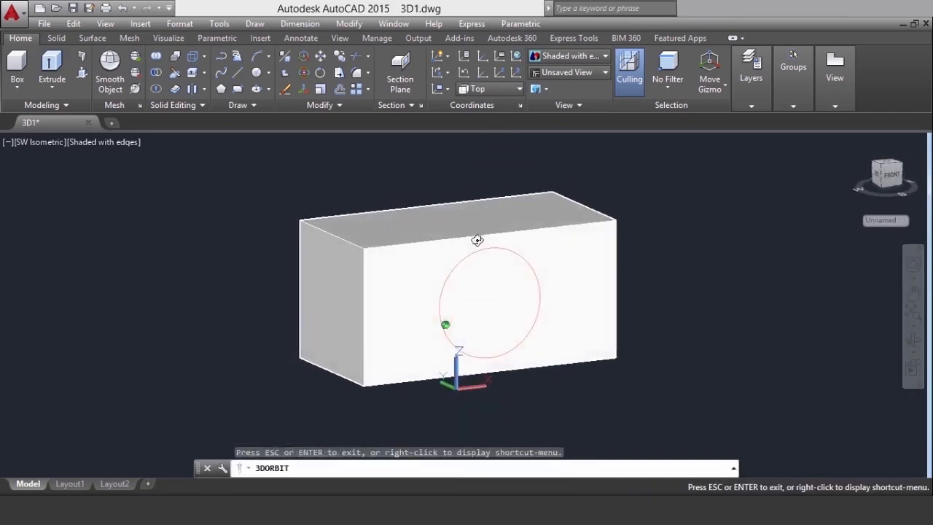
scroll(530, 268, up, 2)
right_click(728, 223)
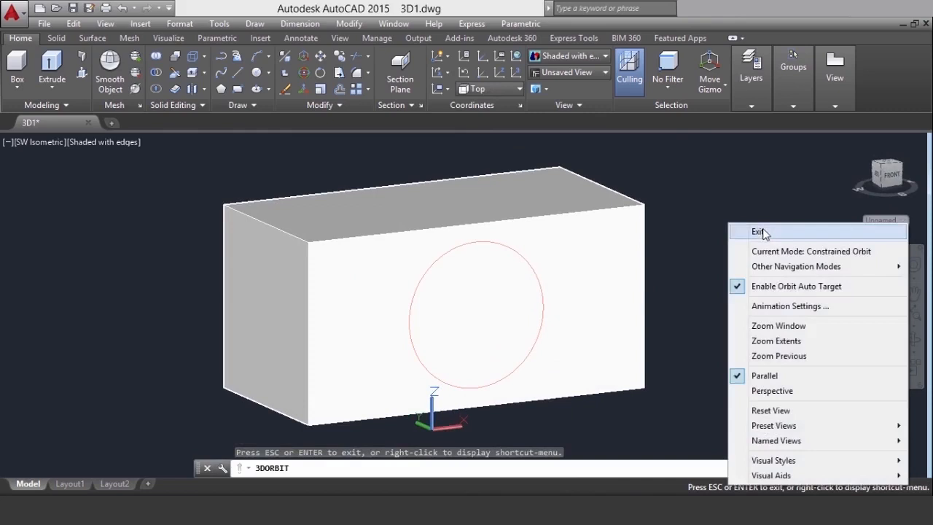
click(760, 233)
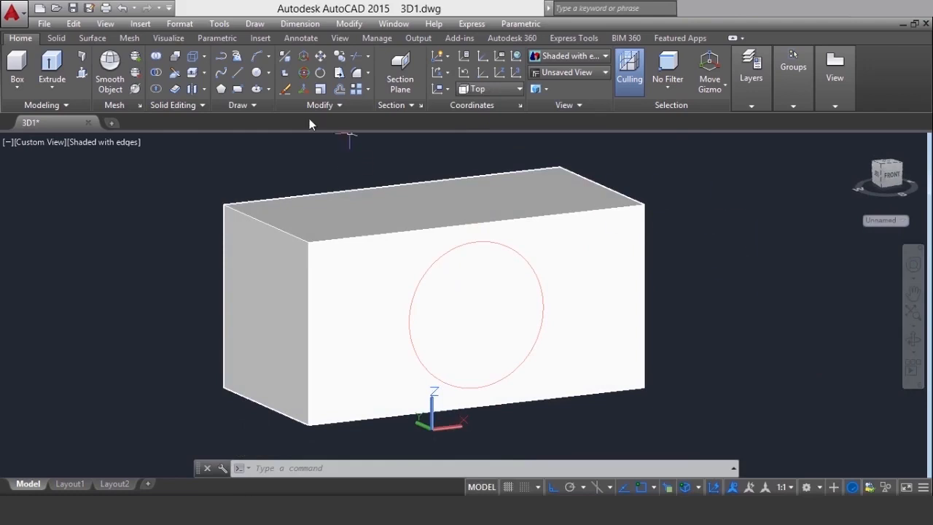
Offset the circle on the box's long front face inward by a distance of 10
click(451, 211)
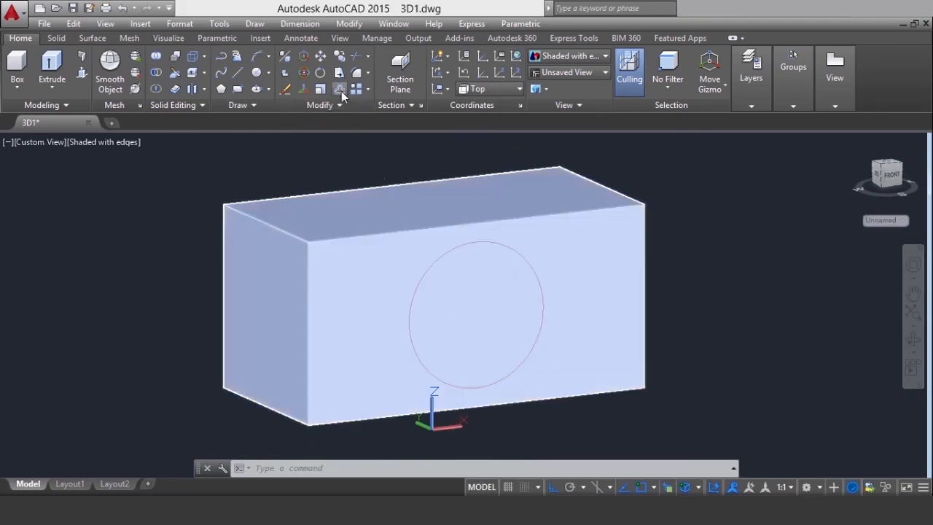
click(341, 91)
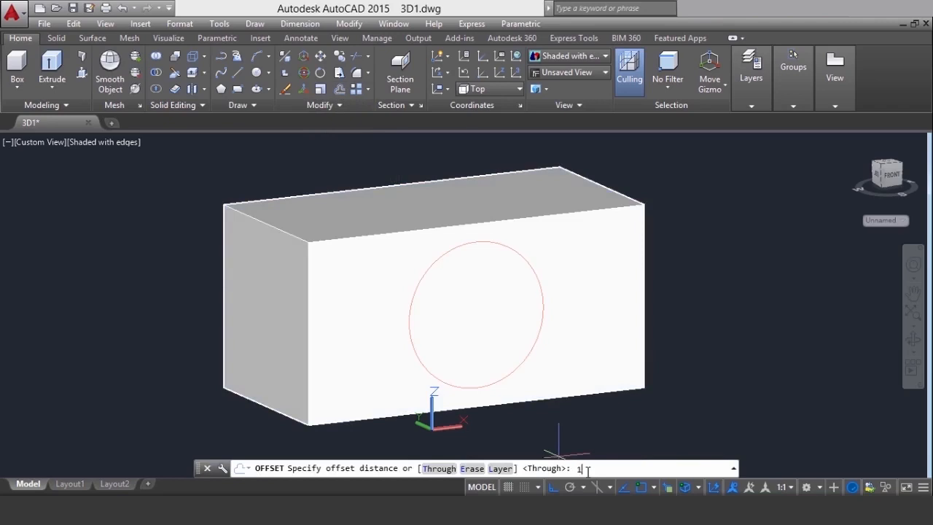
text(10)
key(Return)
click(535, 277)
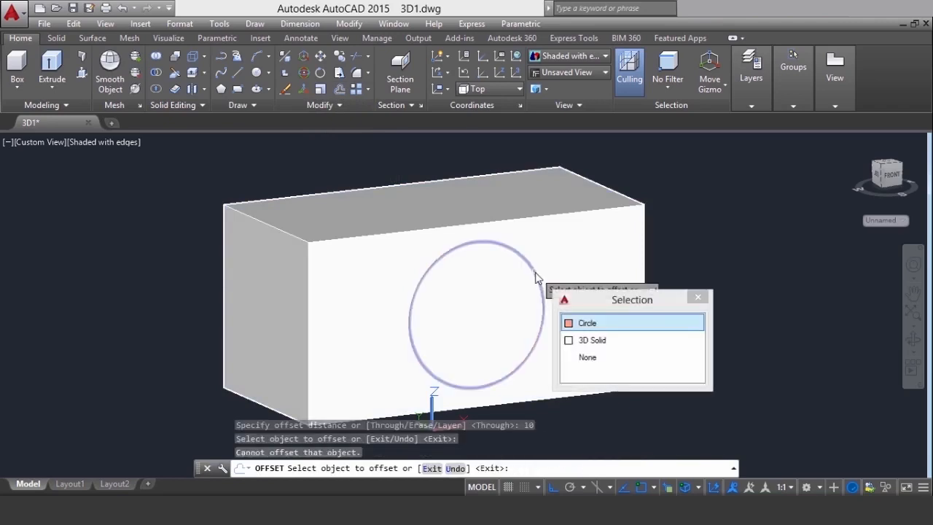
click(592, 340)
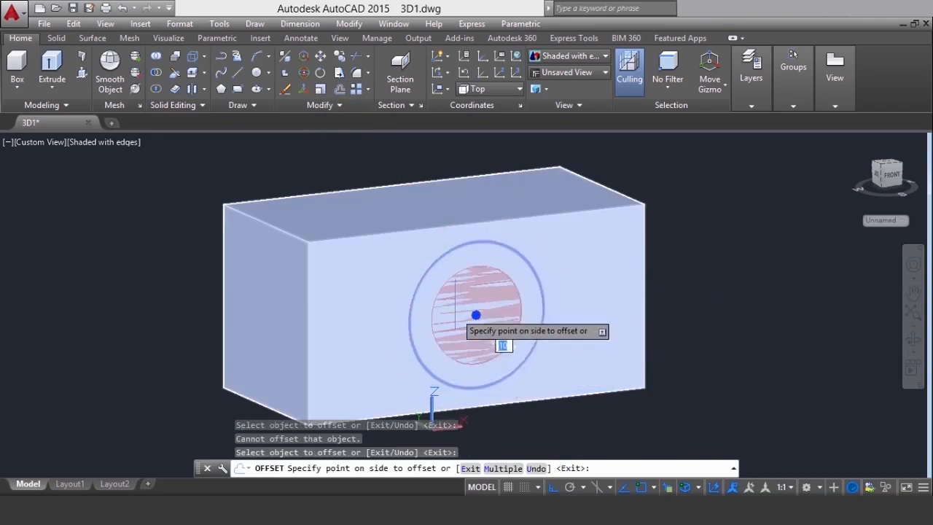
click(476, 319)
right_click(729, 270)
click(729, 269)
Extrude both concentric circles outward from the box's long front face to a height of 45 as solids
click(913, 340)
drag(567, 345, 587, 345)
right_click(679, 264)
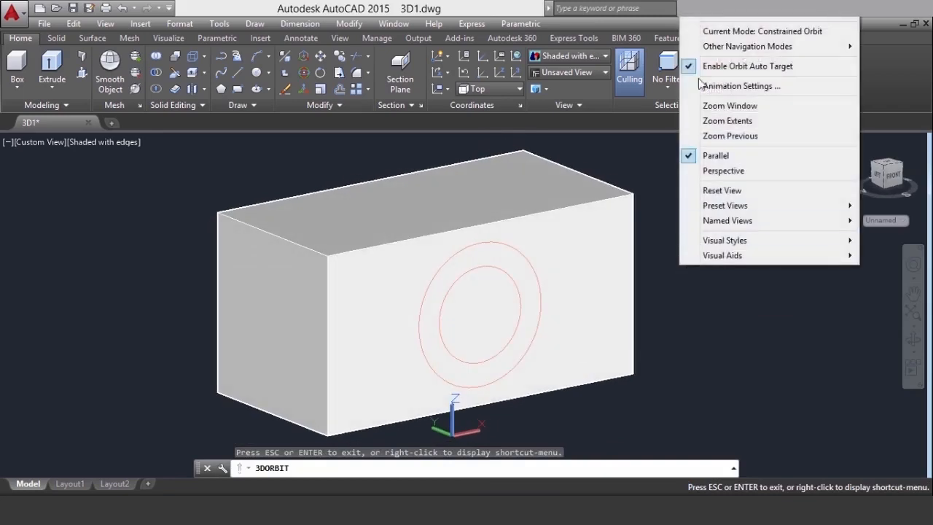
click(707, 16)
click(52, 86)
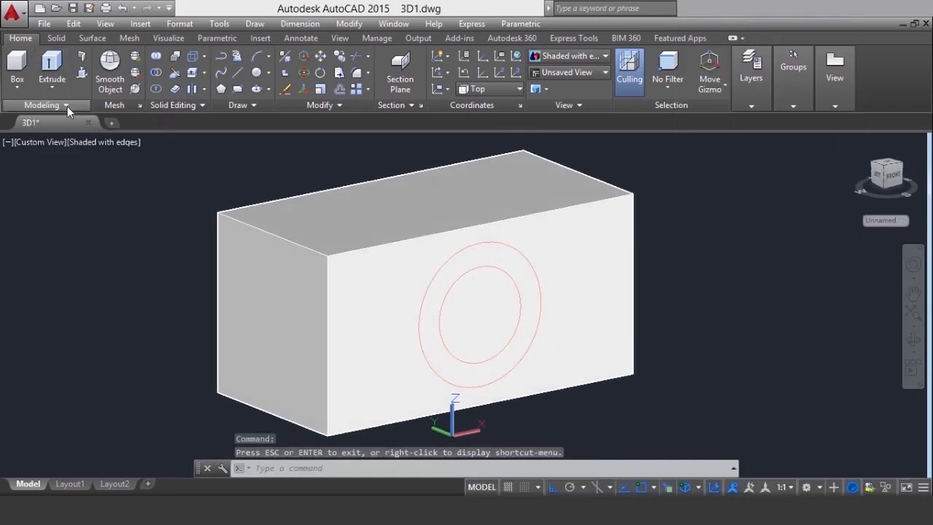
click(367, 150)
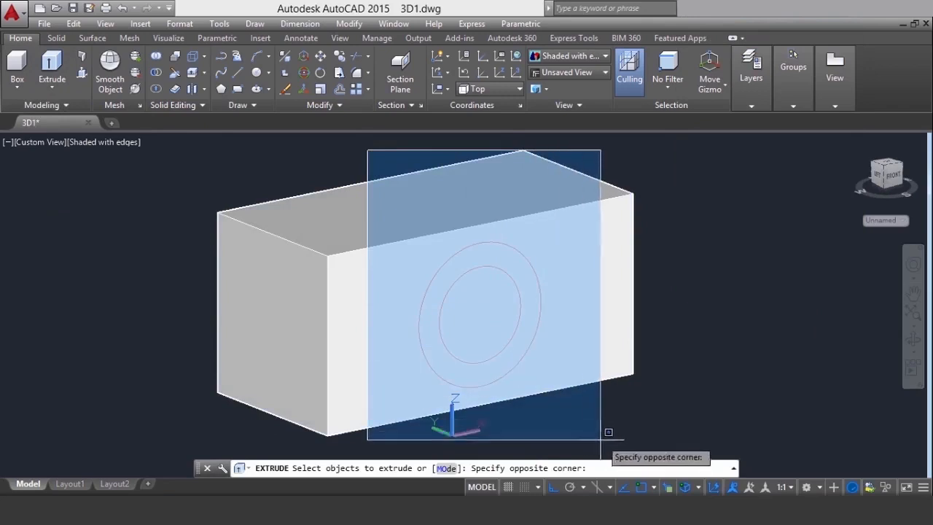
click(609, 431)
key(Return)
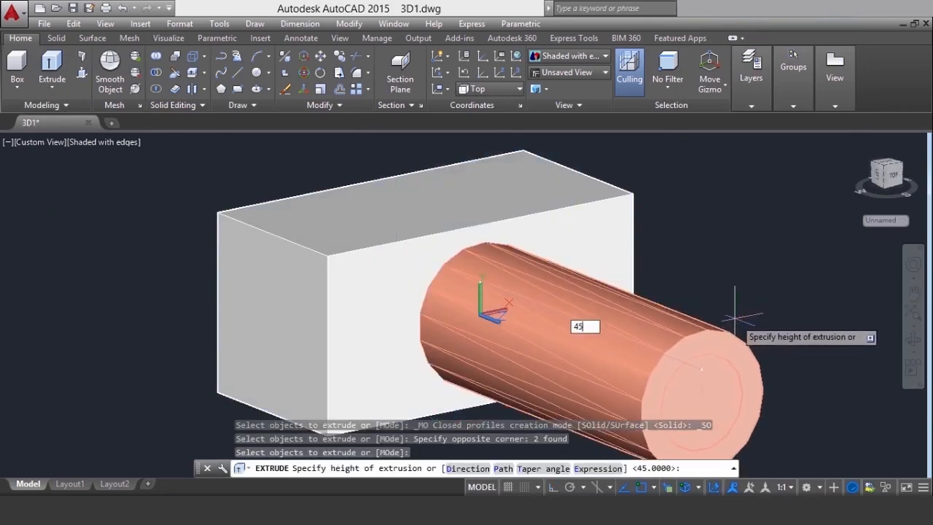
key(Return)
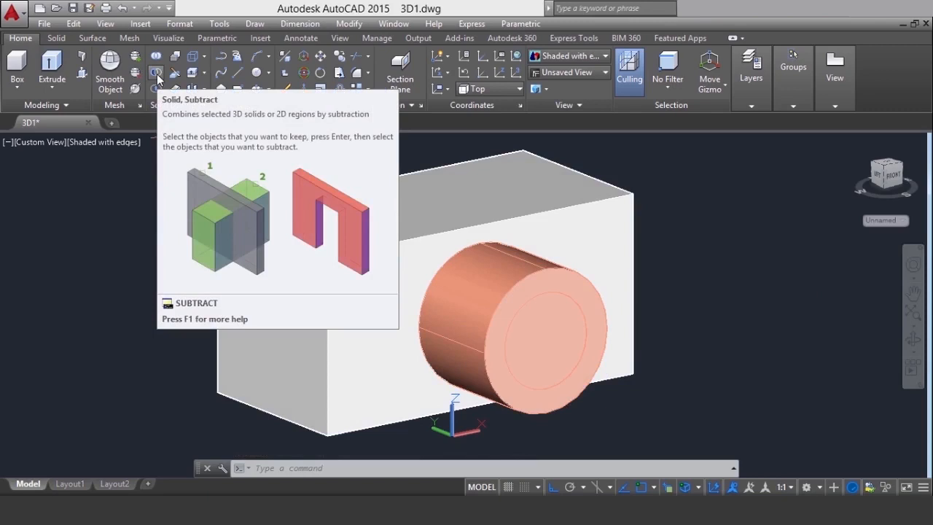
click(163, 175)
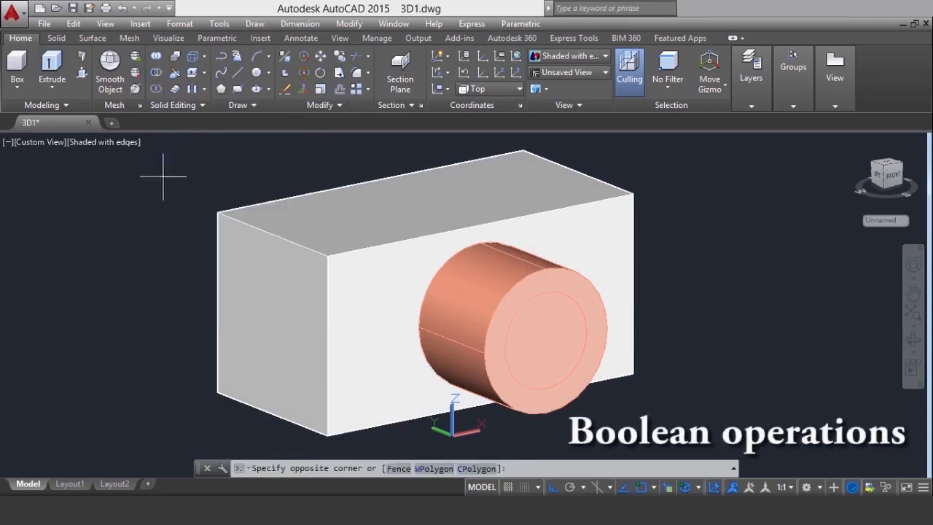
click(163, 176)
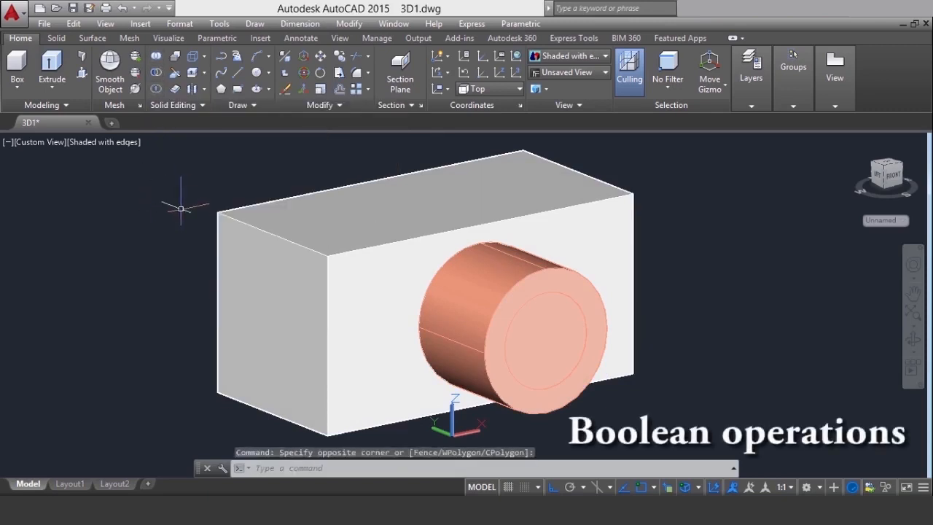
click(825, 321)
click(800, 349)
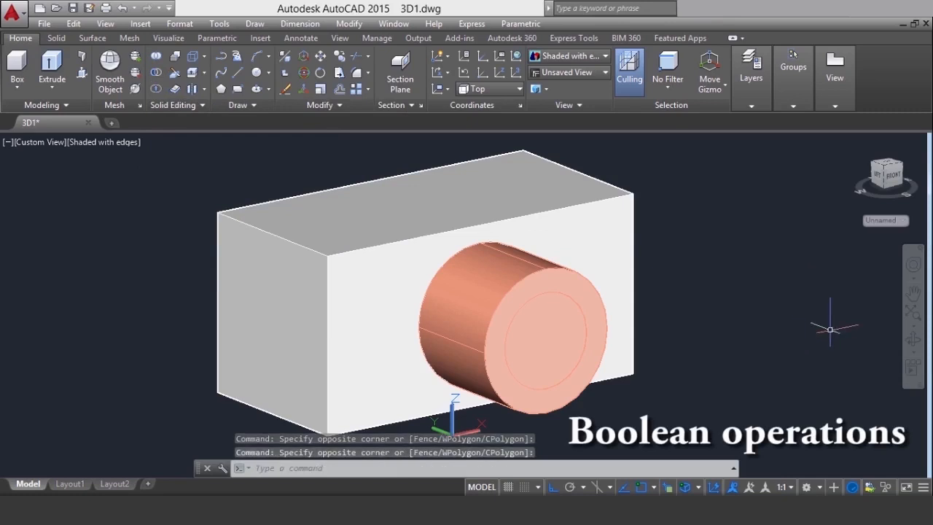
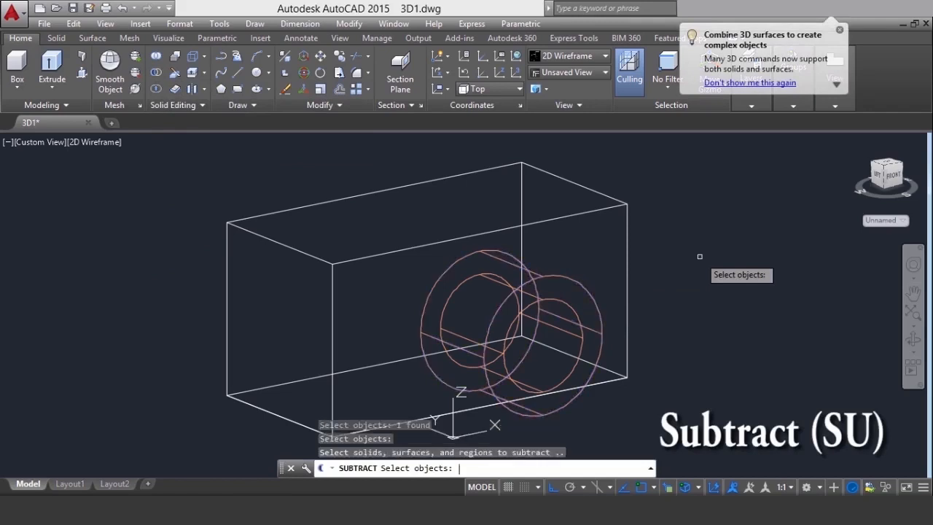
Subtract the inner cylinder from the outer cylinder and display the model in the Shaded with edges visual style
click(582, 320)
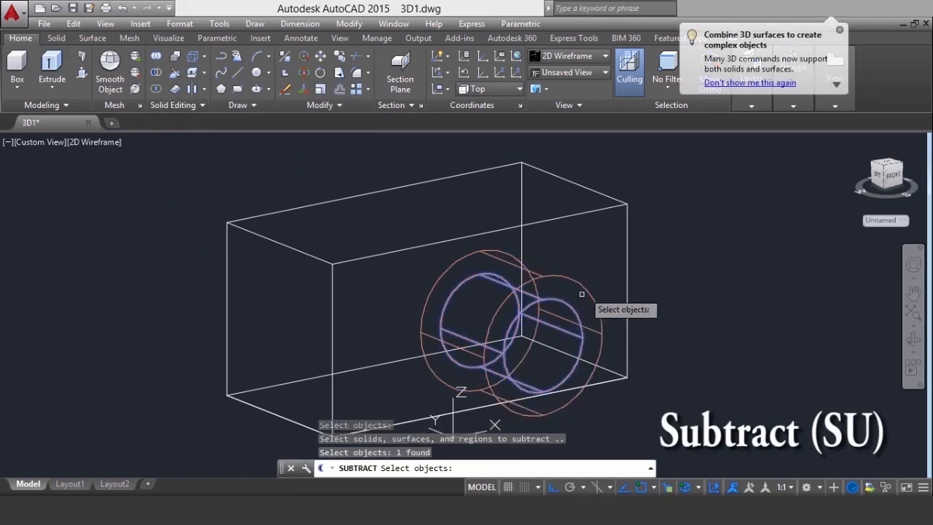
key(Return)
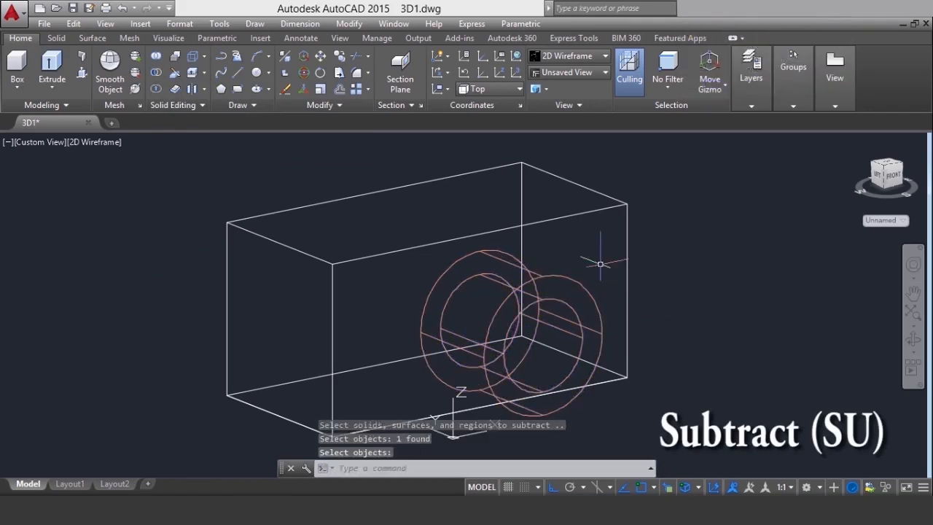
click(95, 141)
click(138, 252)
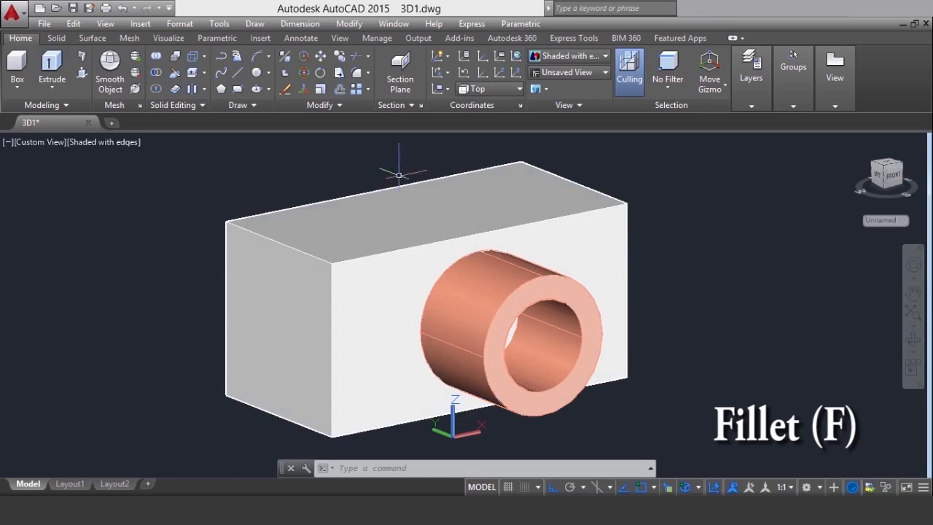
text(f)
key(Return)
key(Escape)
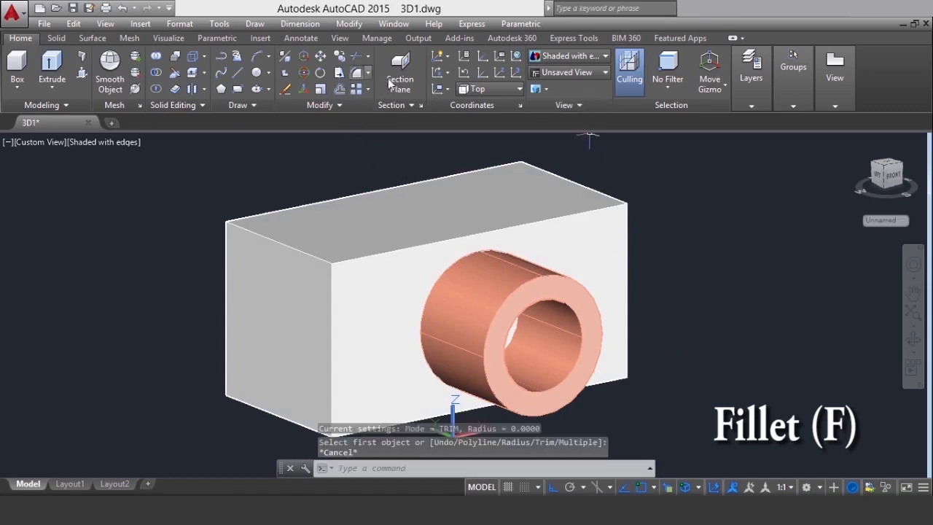
Fillet the outer circular edge at the tube's free end with a radius of 5
click(368, 73)
click(371, 101)
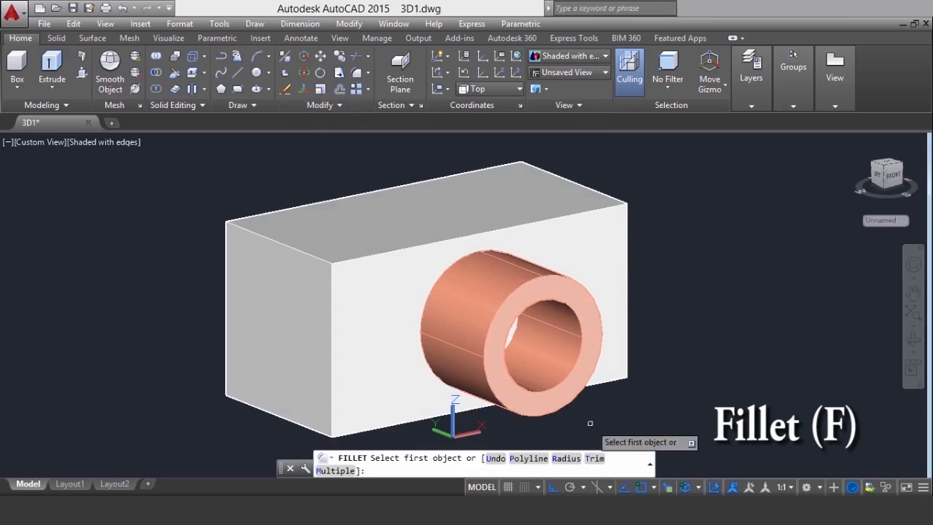
click(566, 458)
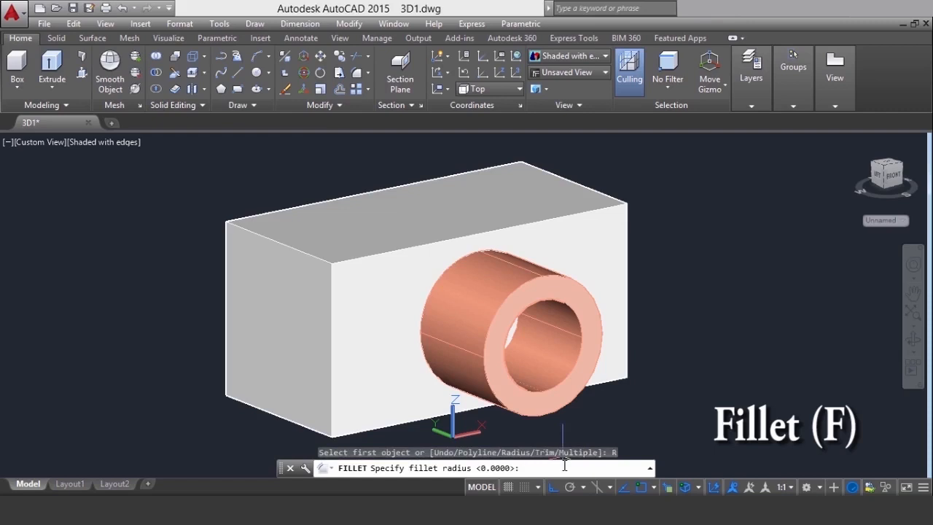
key(Return)
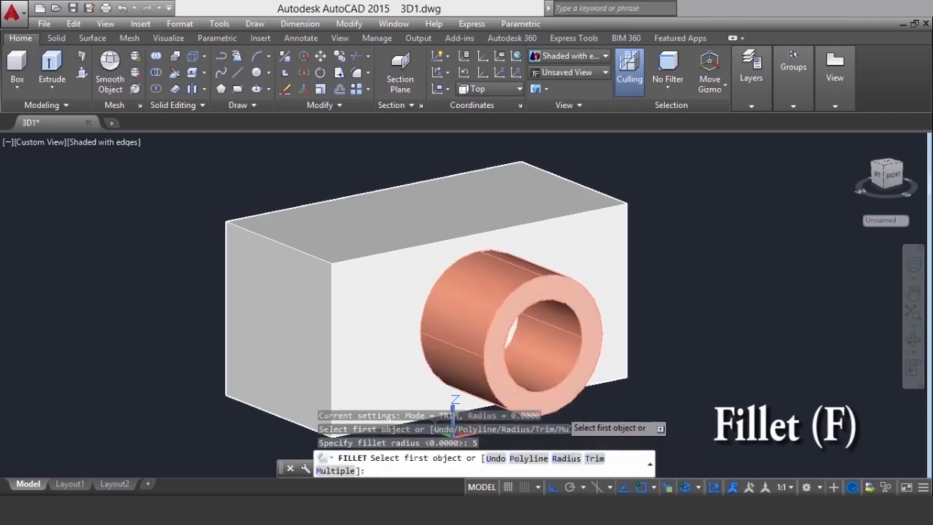
click(559, 416)
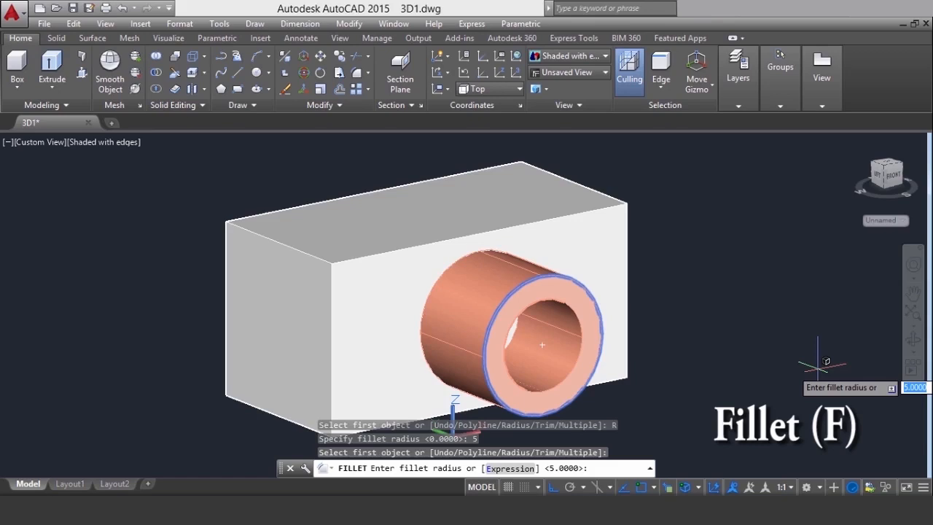
key(Return)
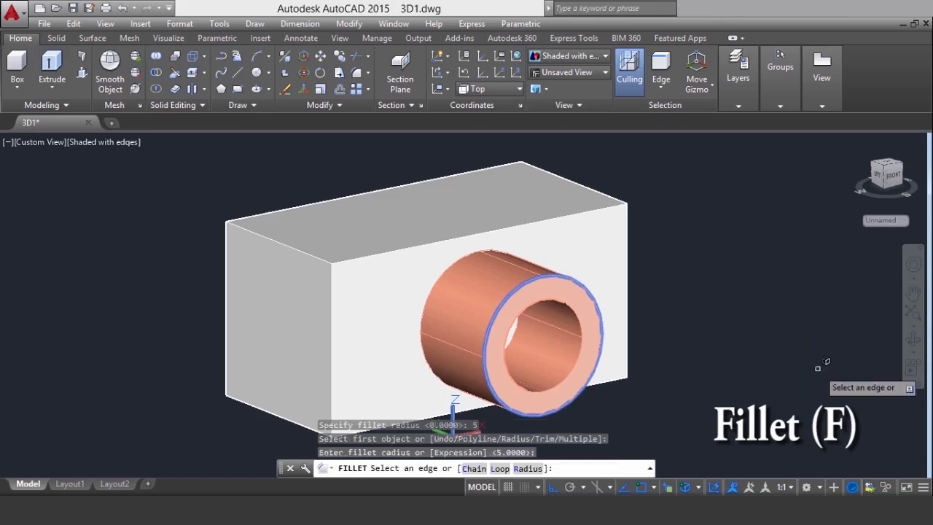
key(Return)
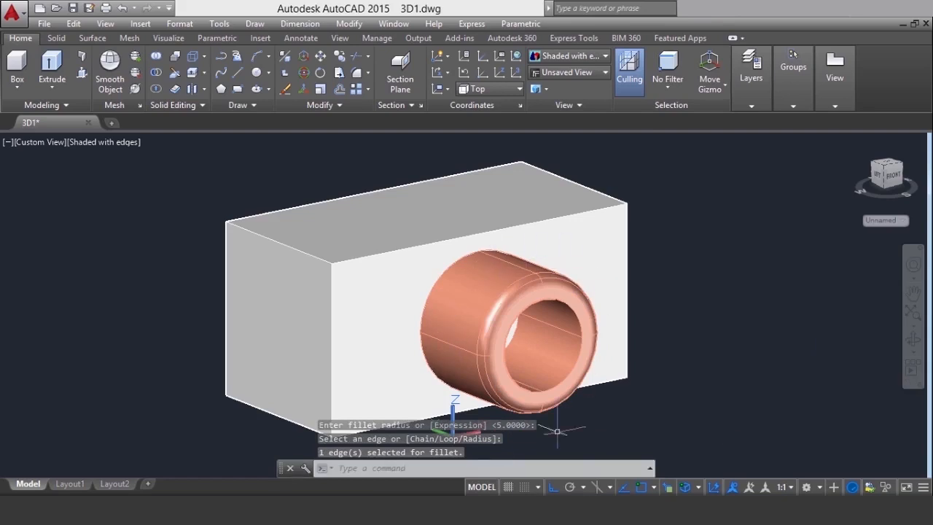
Union the box and the filleted tube into a single solid
click(652, 343)
click(543, 400)
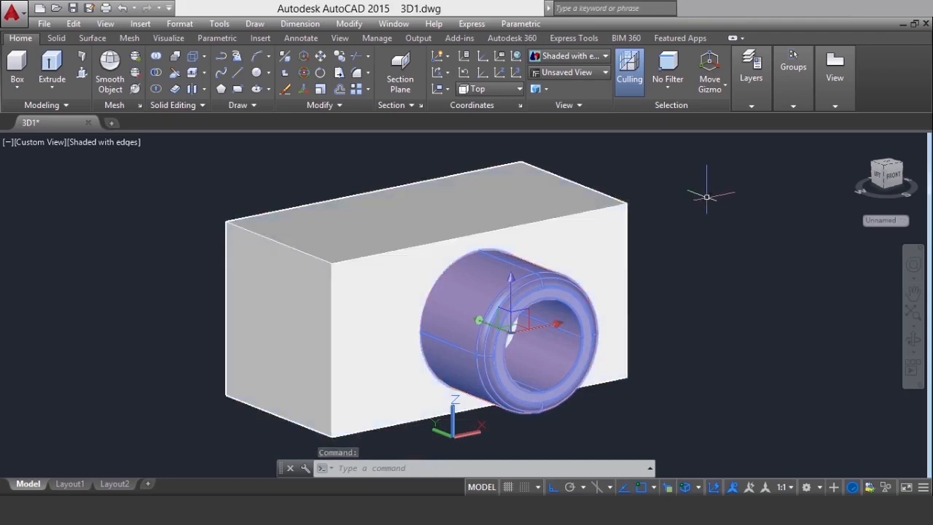
key(Escape)
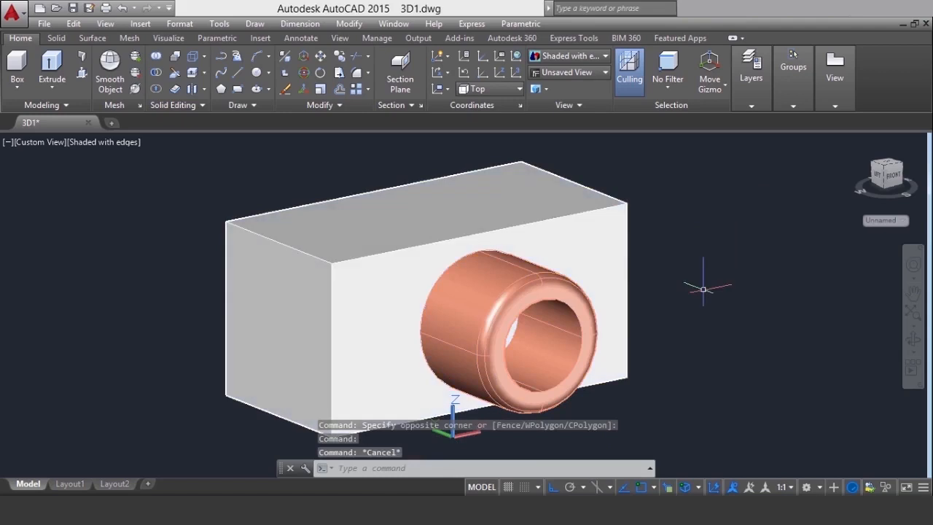
click(152, 58)
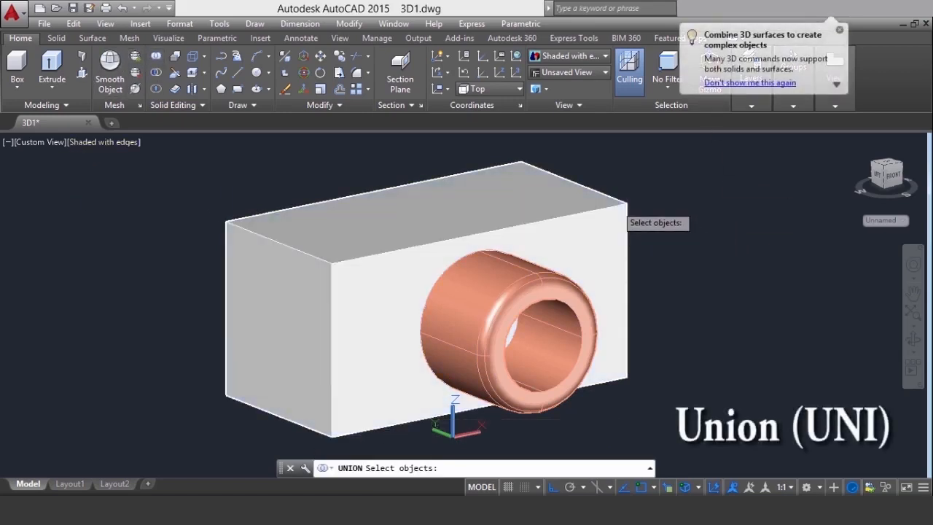
click(615, 205)
click(539, 364)
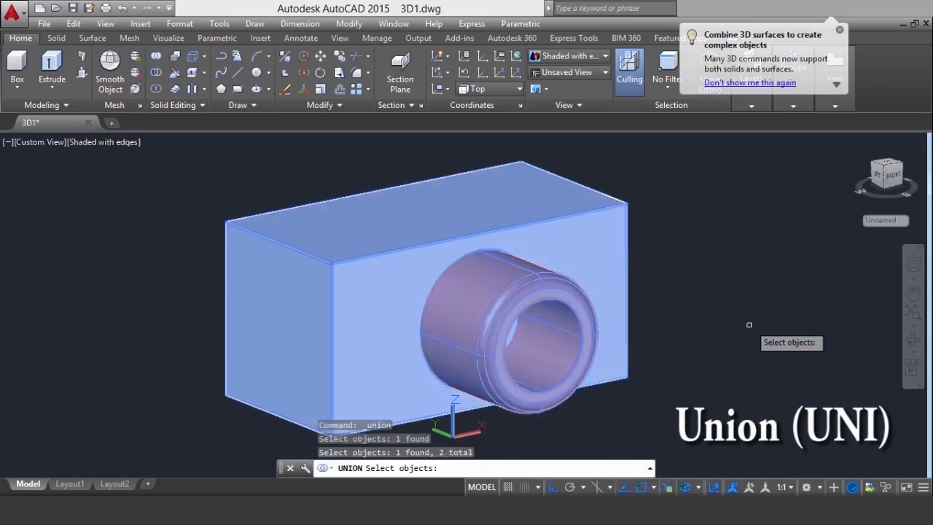
key(Return)
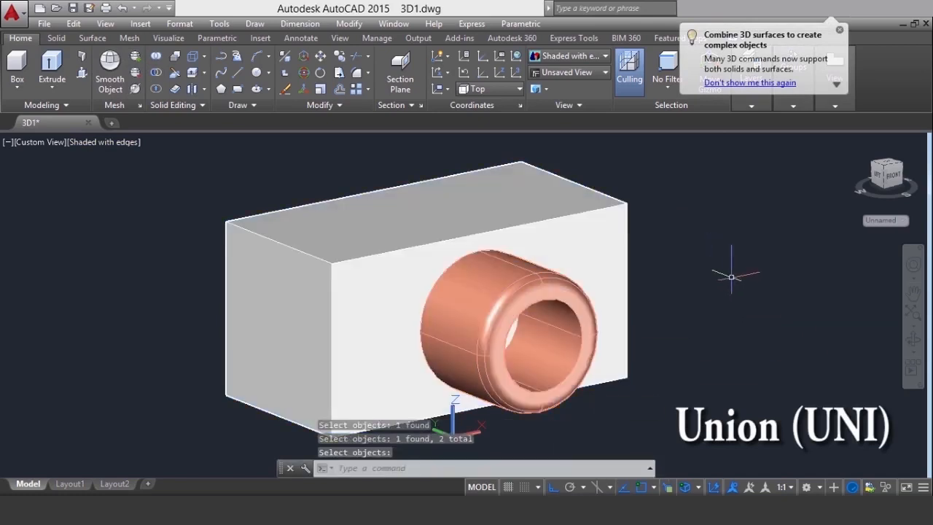
click(554, 405)
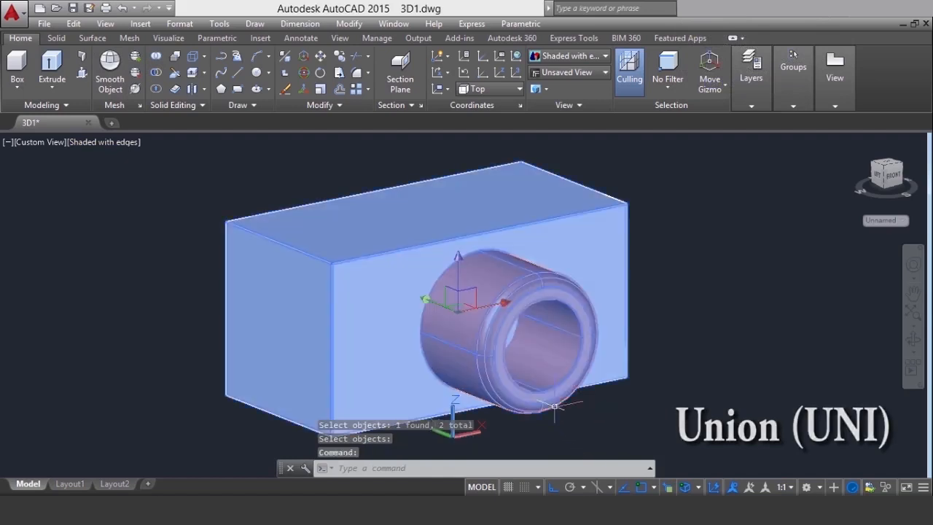
key(Escape)
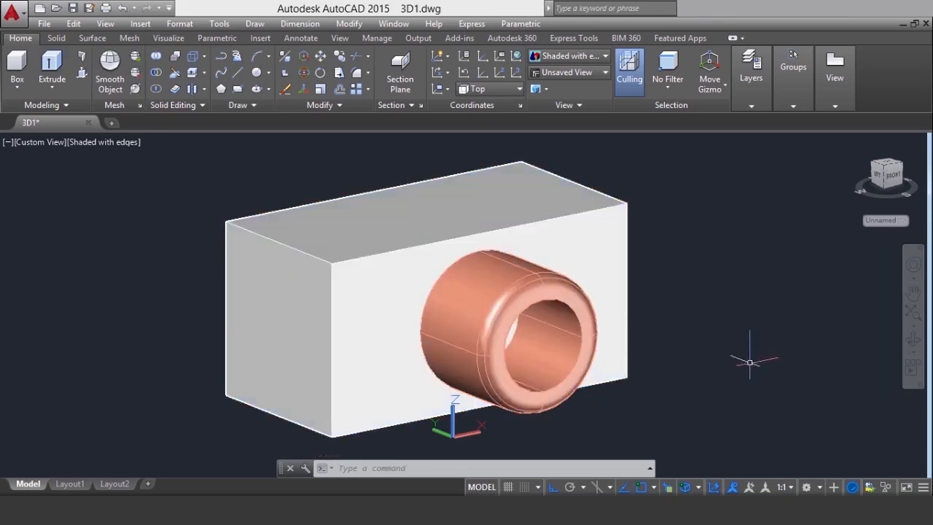
Fillet the circular edge where the tube meets the box's long front face with a radius of 5
click(369, 72)
click(379, 94)
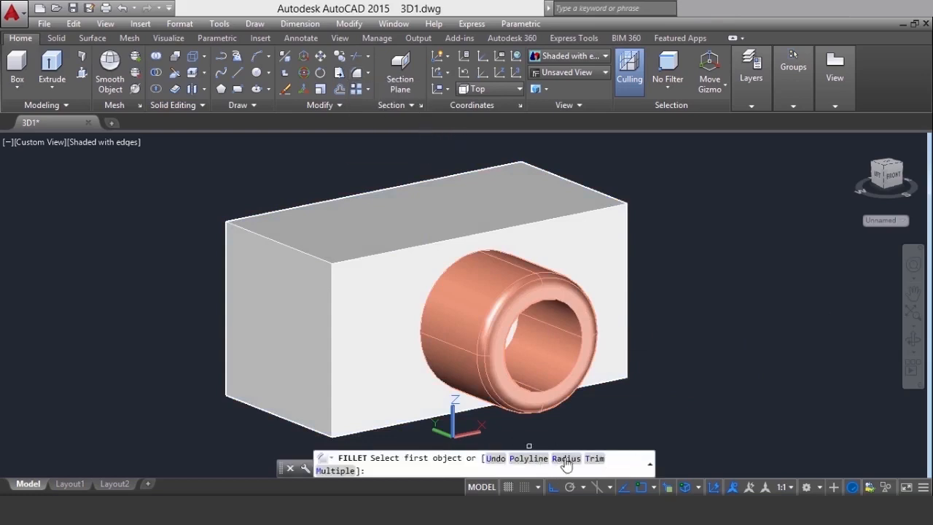
click(566, 459)
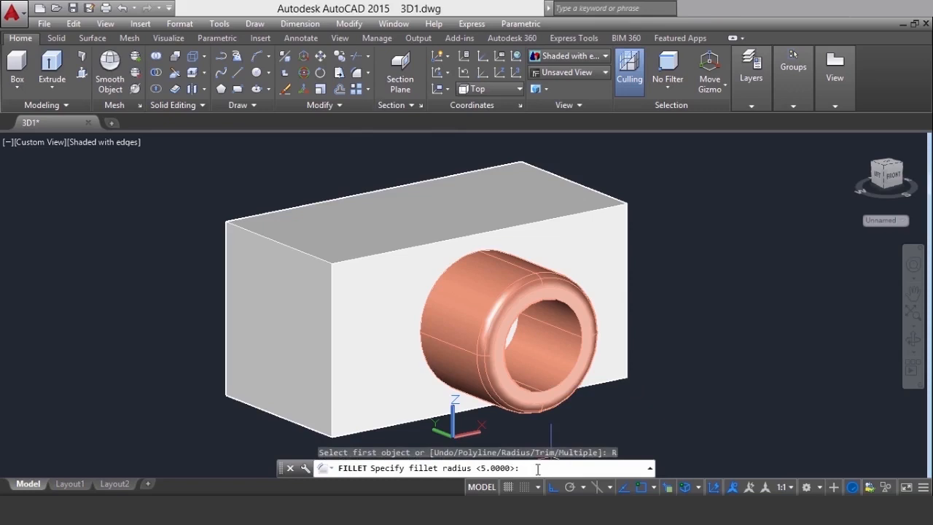
key(Return)
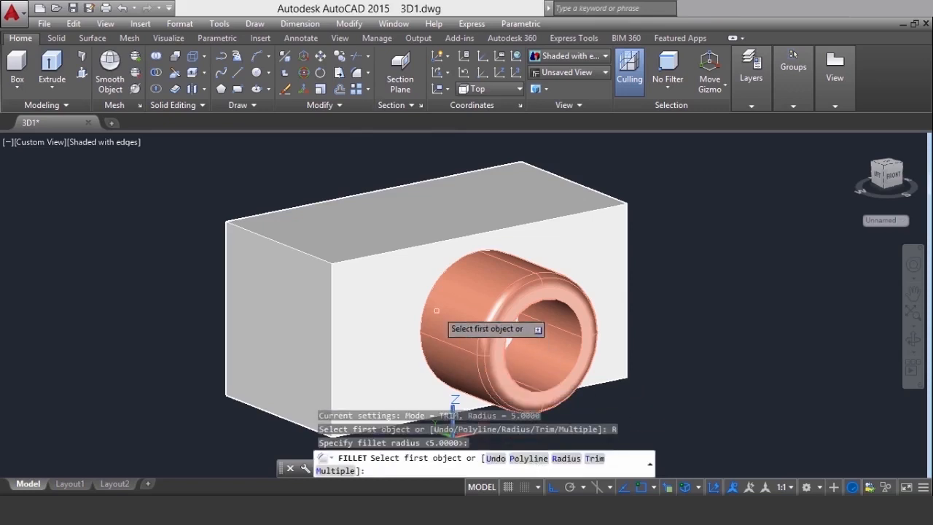
click(428, 291)
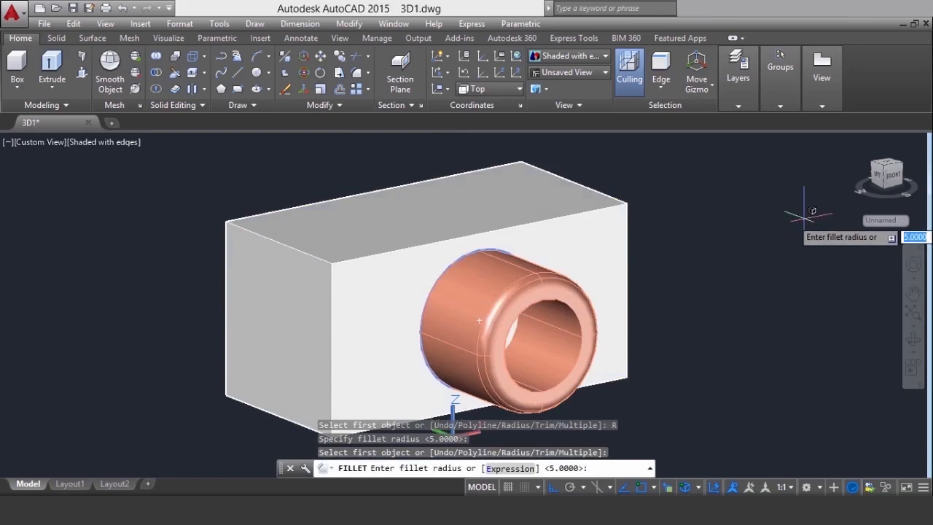
key(Return)
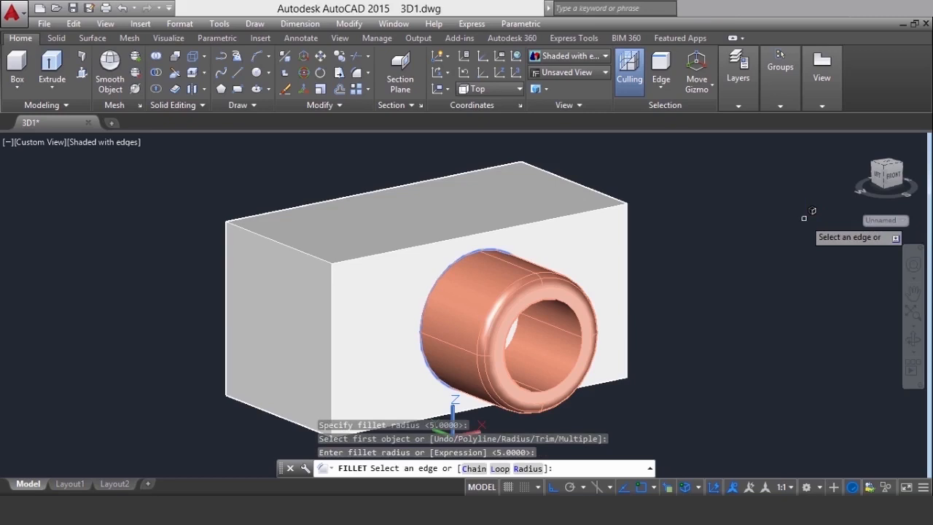
key(Return)
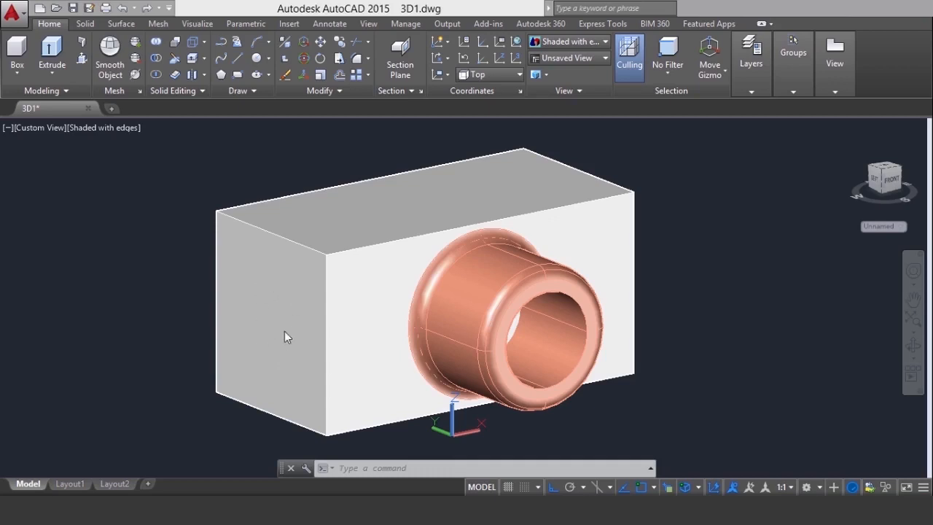
Turn off Dynamic UCS and align the coordinate system to the box's short end face
click(716, 488)
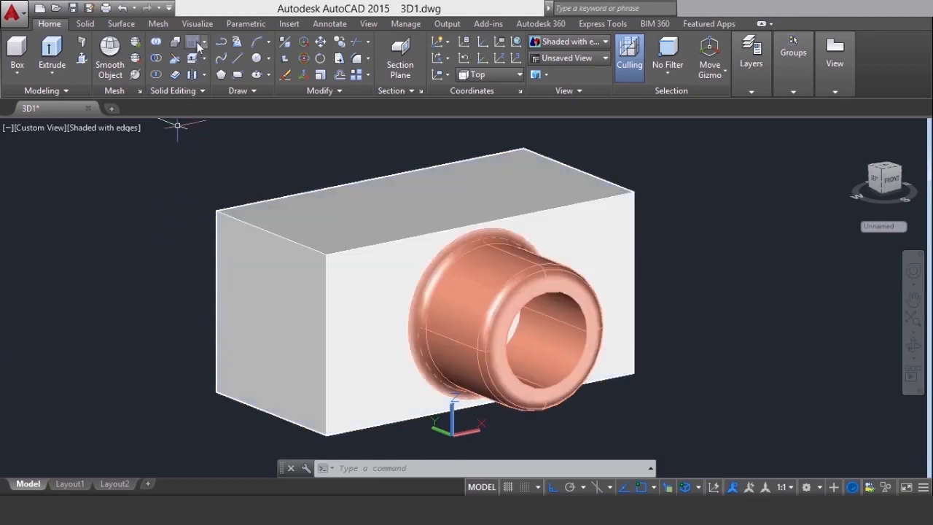
click(198, 24)
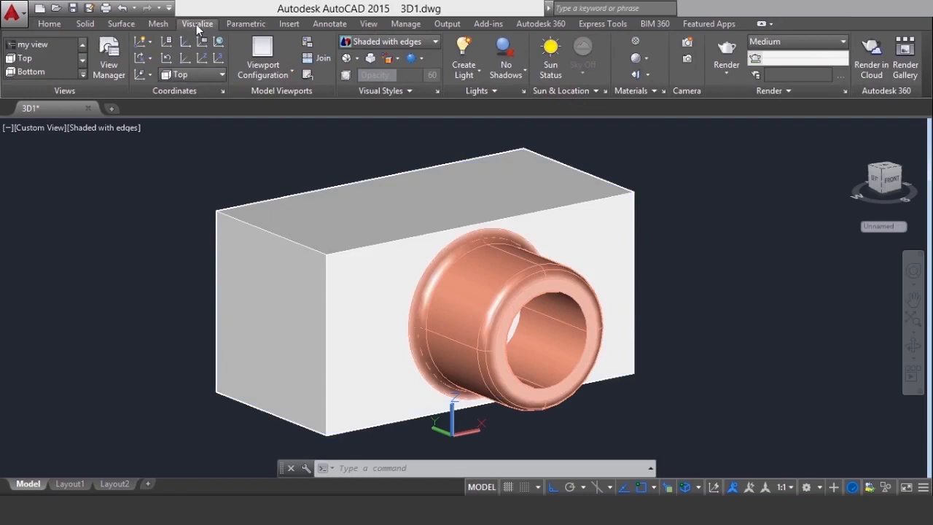
click(144, 75)
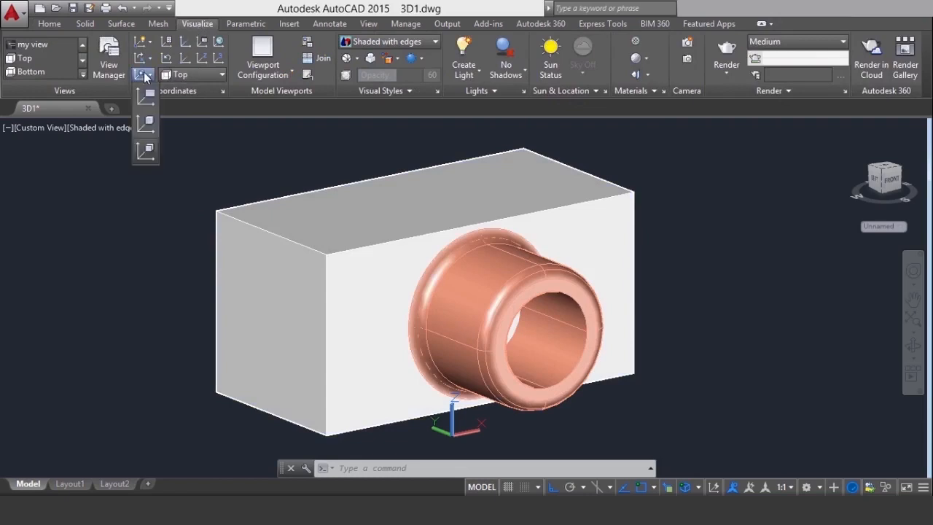
click(149, 124)
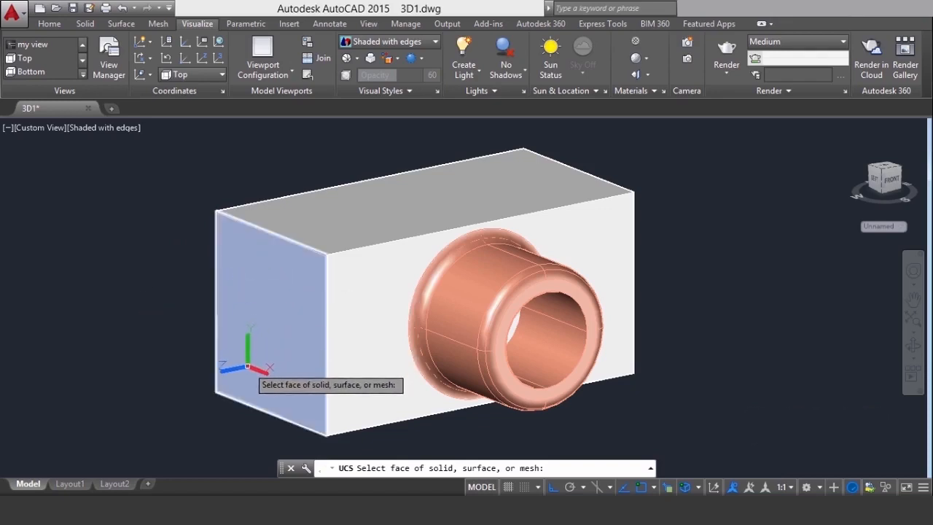
click(254, 358)
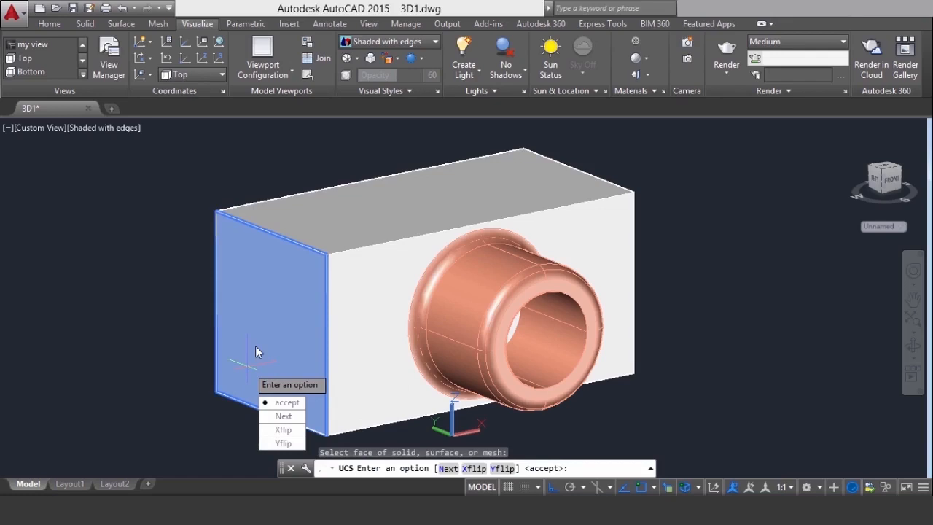
key(Return)
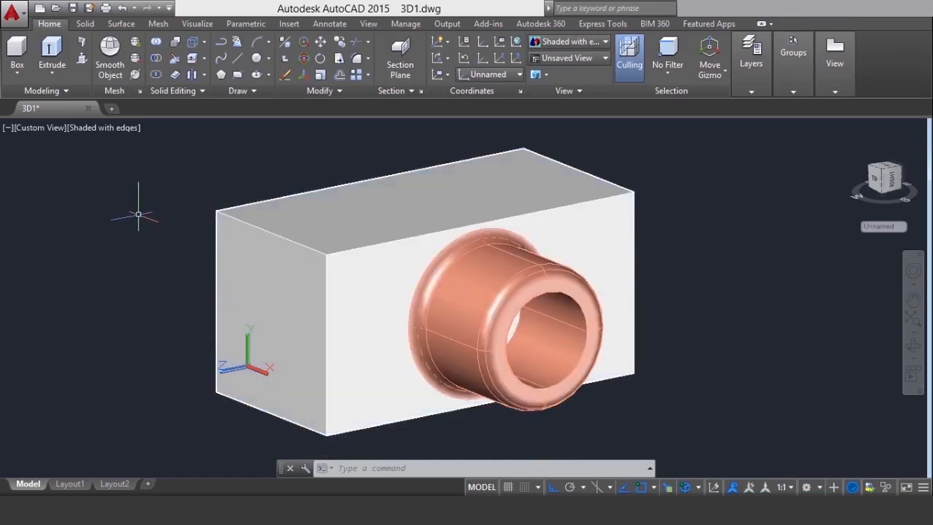
Set the current object color to index color 114 in the drawing properties
key(ctrl+1)
click(153, 124)
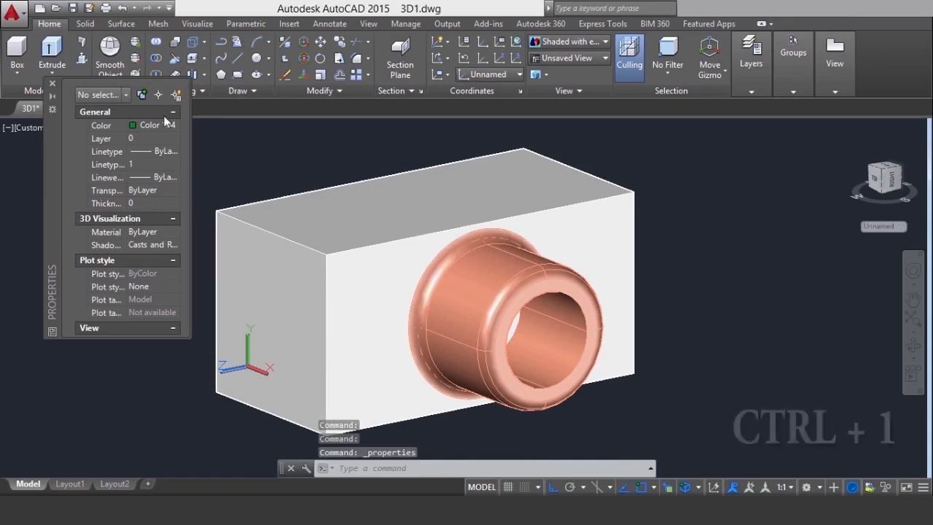
click(174, 124)
click(157, 253)
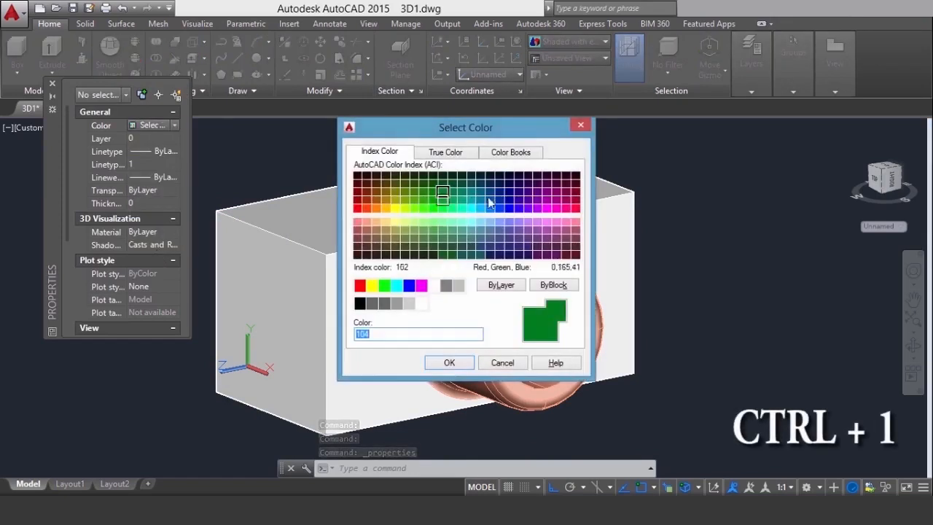
click(453, 195)
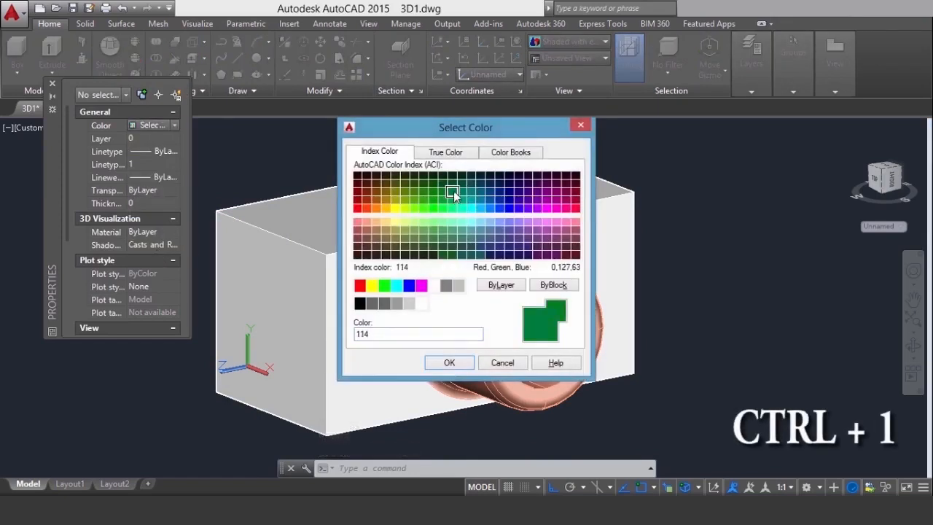
click(445, 363)
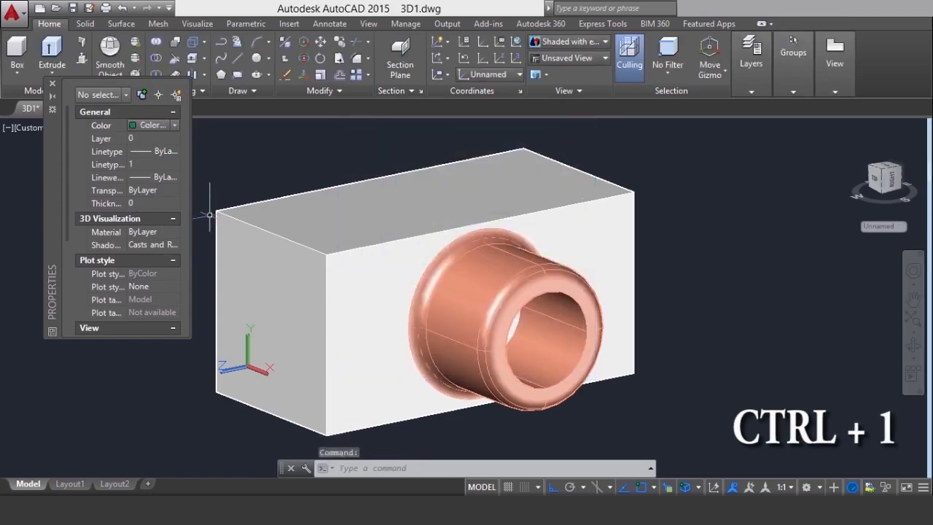
key(ctrl+1)
Draw a rectangle on the box's short end face, from its upper back corner to the diagonally opposite lower front corner
click(237, 75)
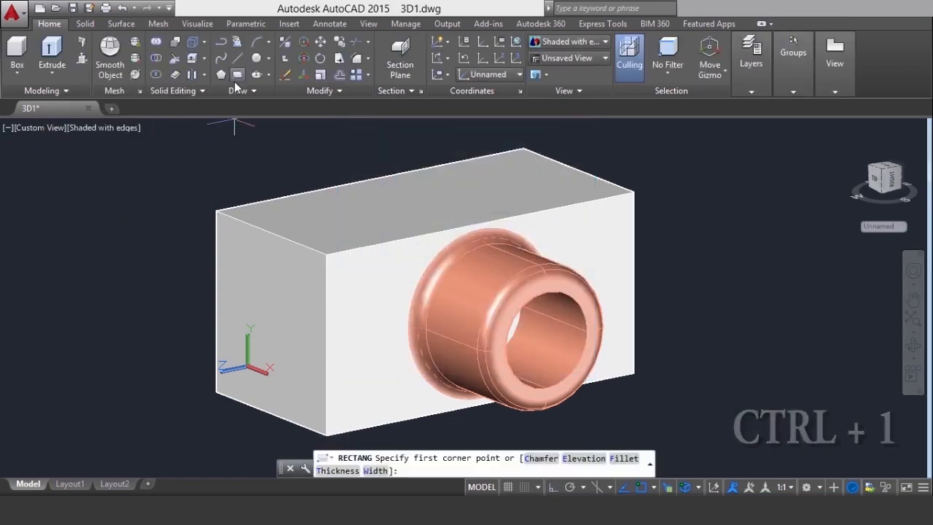
click(217, 211)
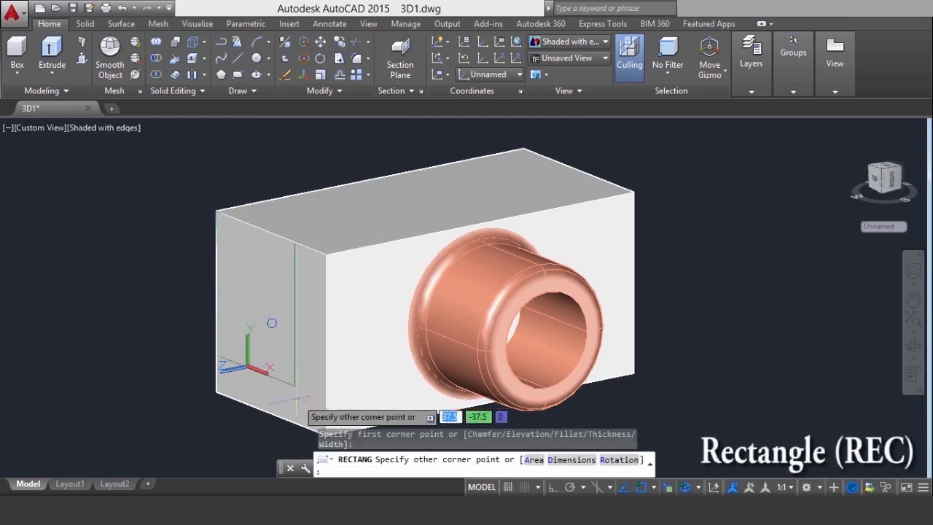
click(319, 435)
Offset the end-face rectangle inward by 5 and erase the original outer polyline
scroll(251, 267, up, 2)
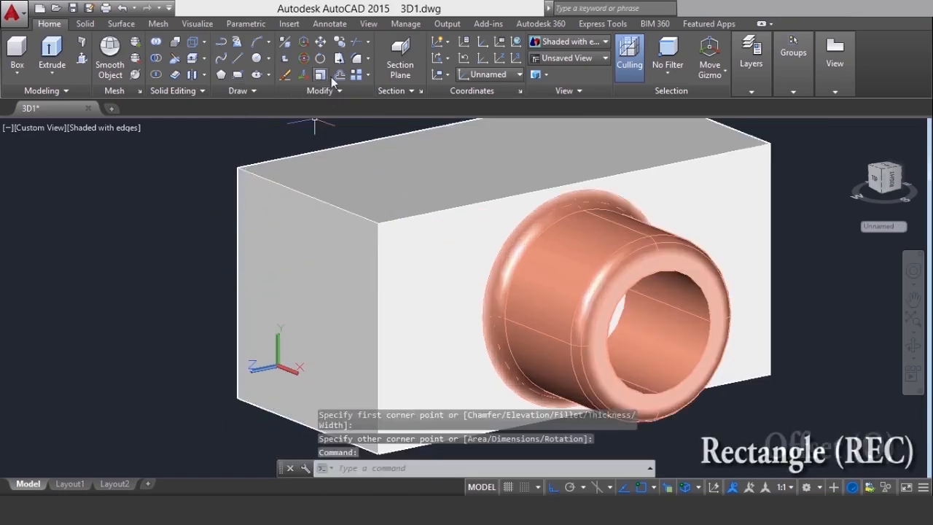
text(o)
key(Return)
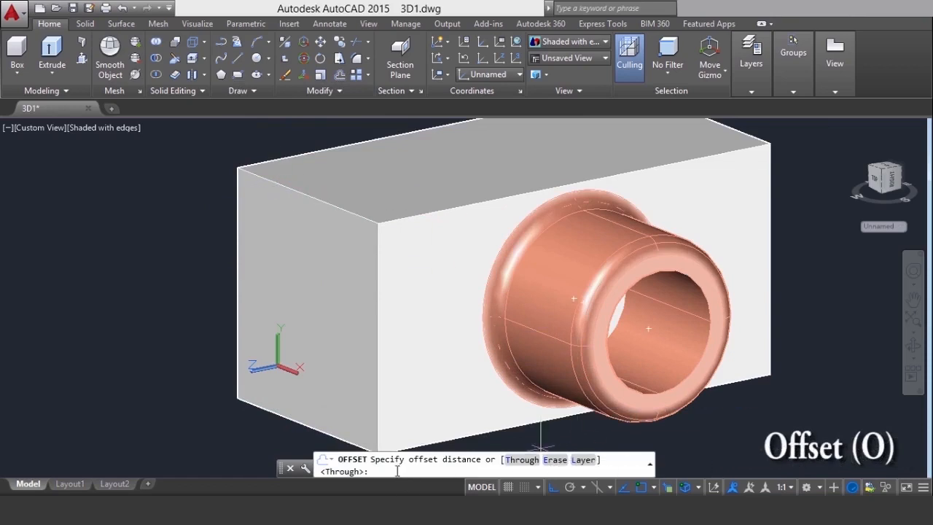
text(5)
key(Return)
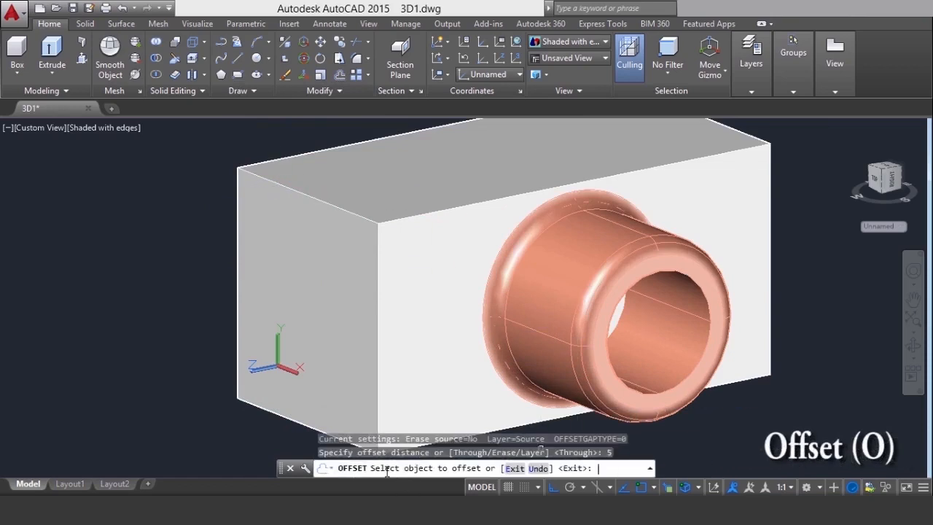
click(323, 190)
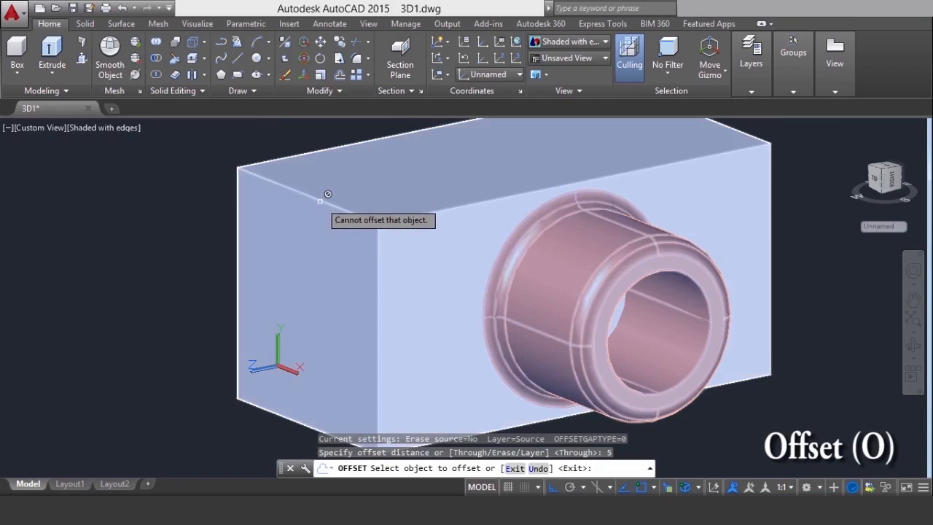
click(321, 202)
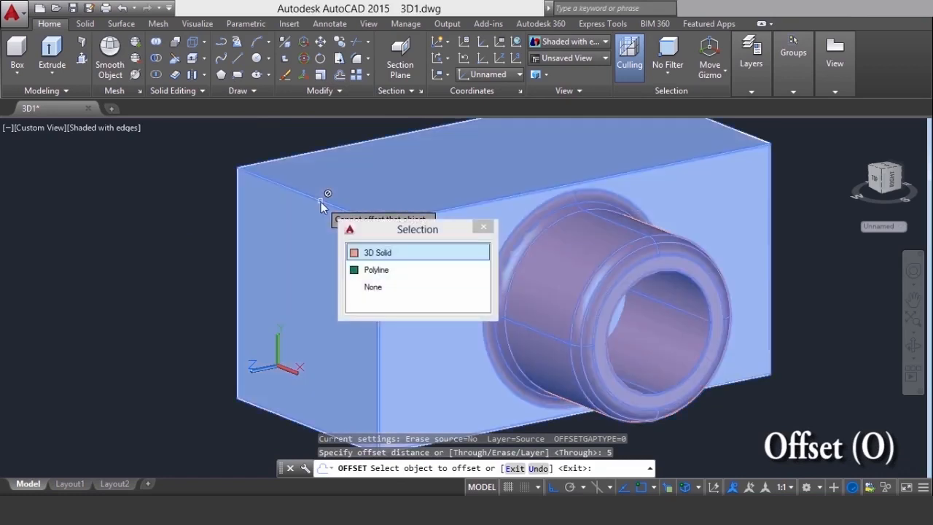
click(363, 272)
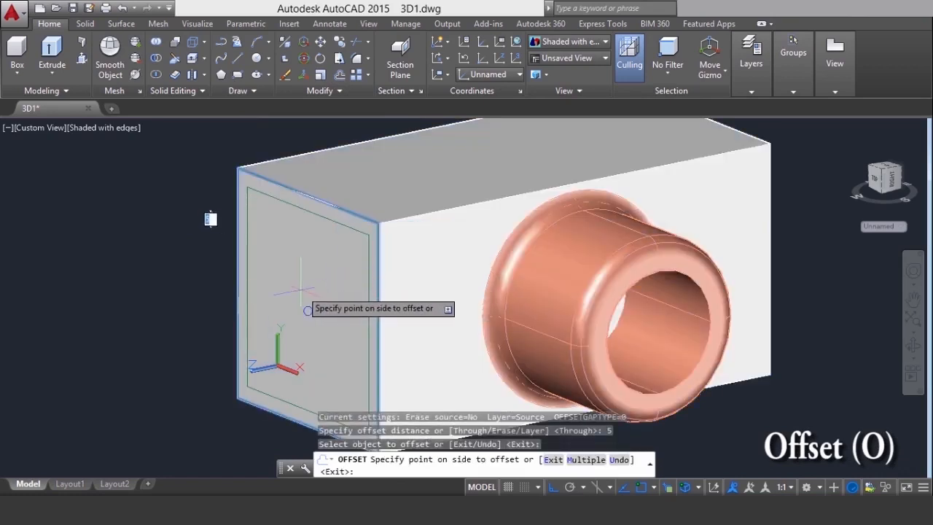
click(375, 330)
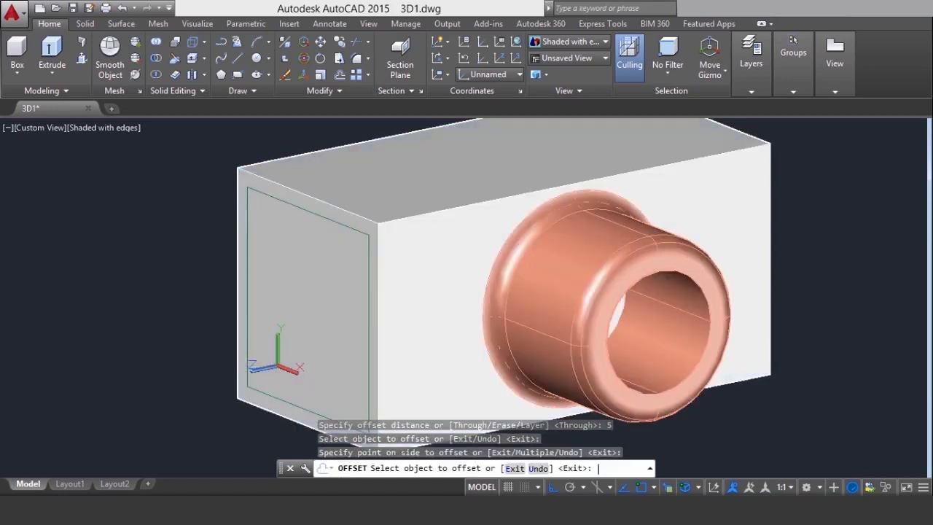
key(Return)
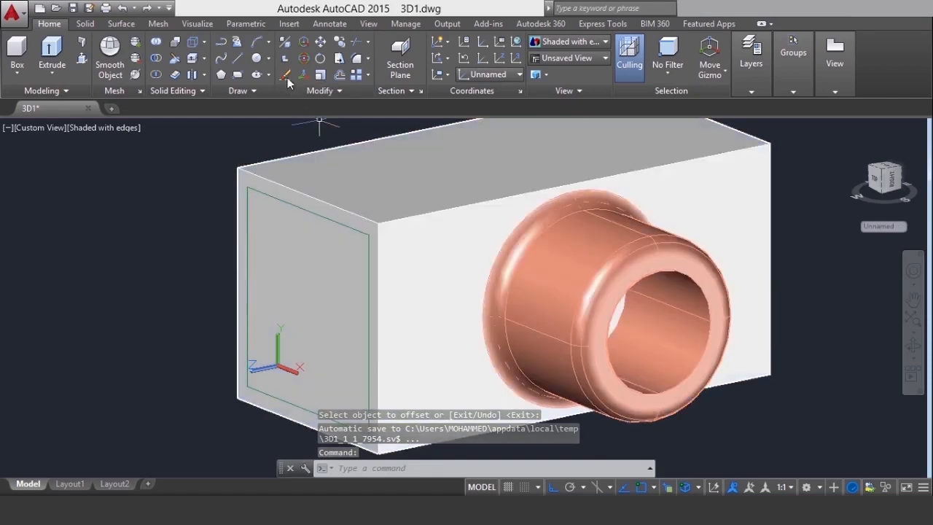
click(286, 76)
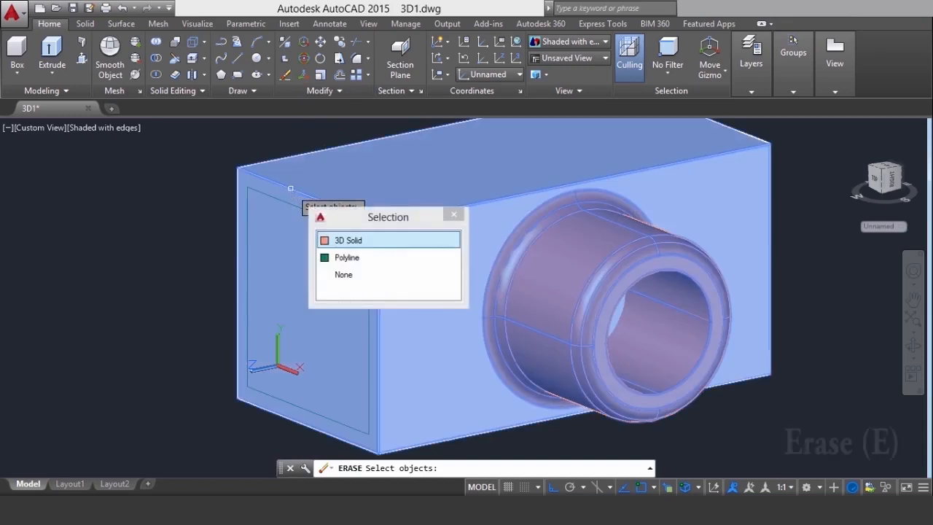
click(357, 258)
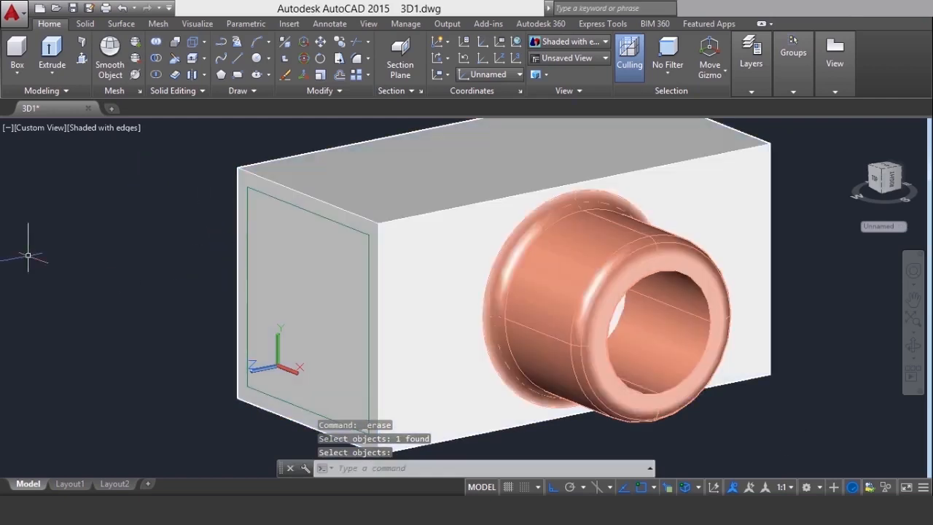
Extrude the inner rectangle outward from the end face with a taper angle of 30 degrees and a height of 30
click(52, 73)
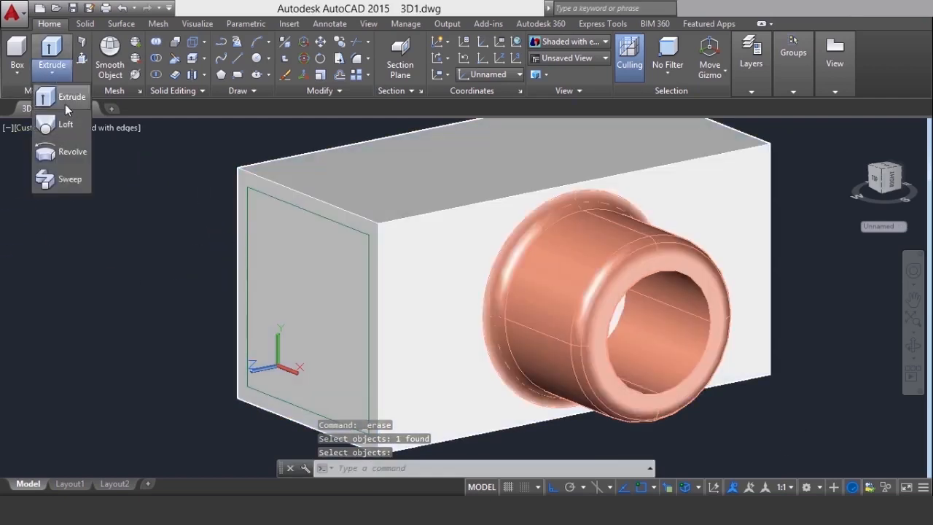
click(65, 103)
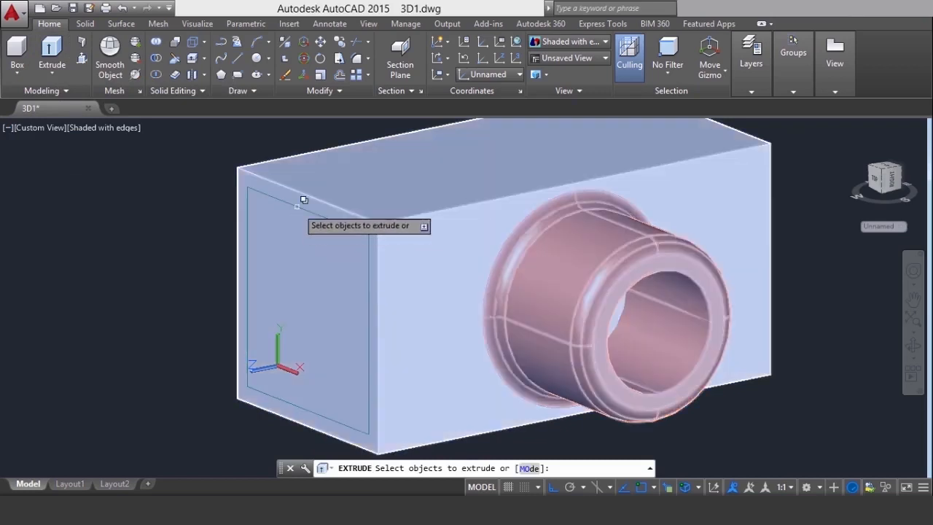
click(304, 199)
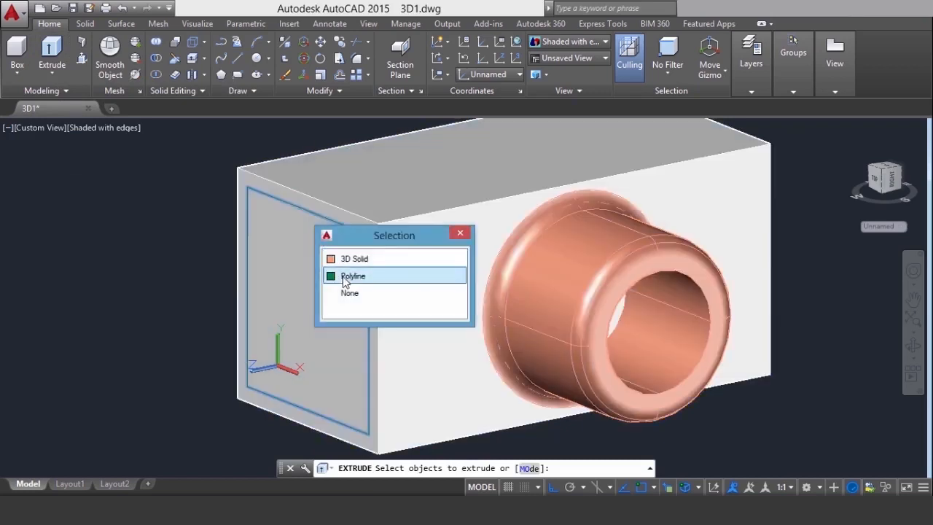
click(348, 271)
key(Return)
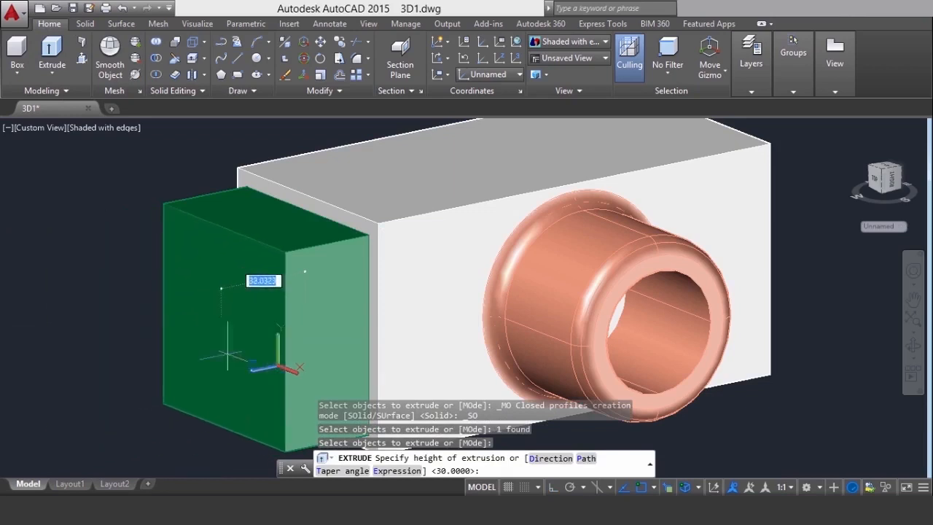
click(325, 472)
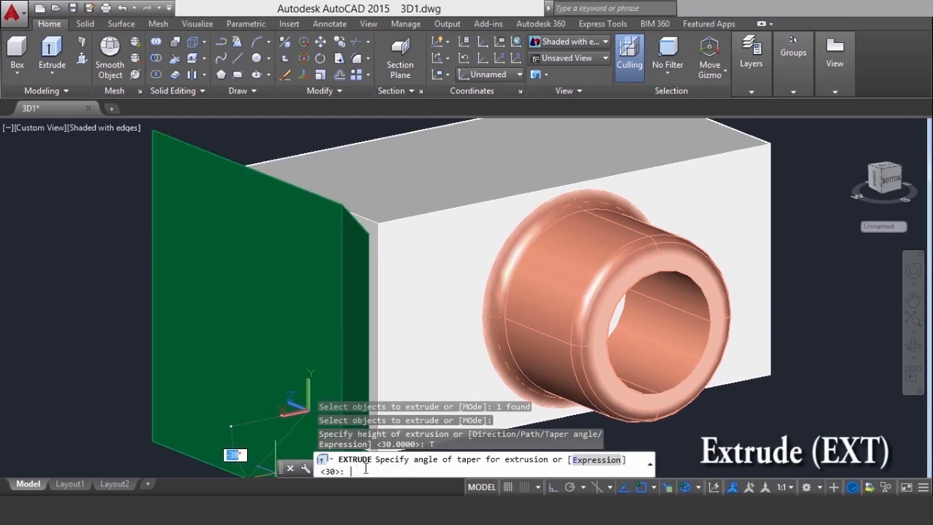
text(30)
key(Return)
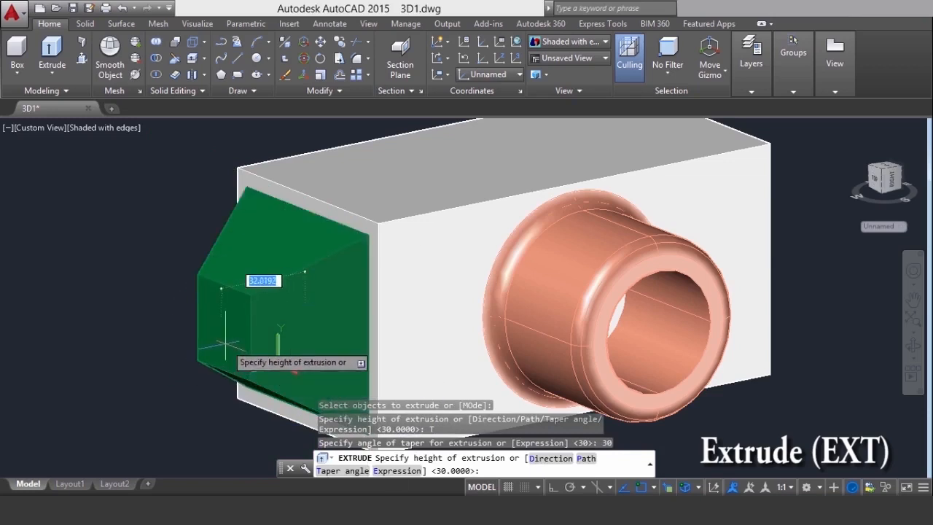
text(30)
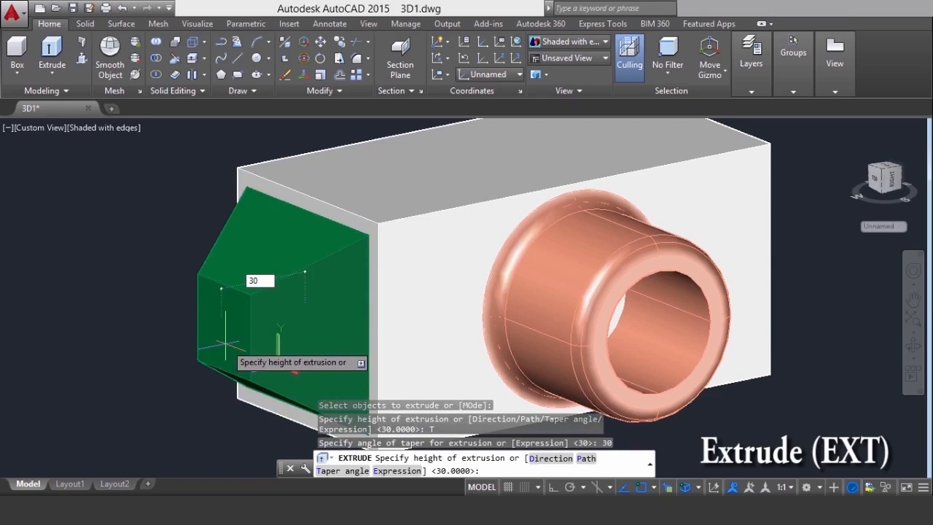
key(Return)
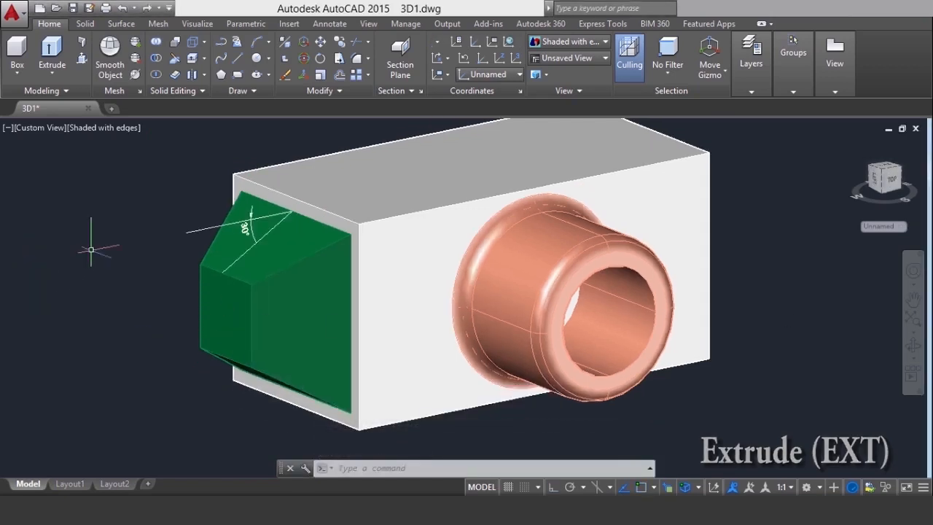
scroll(107, 218, up, 2)
scroll(108, 224, up, 3)
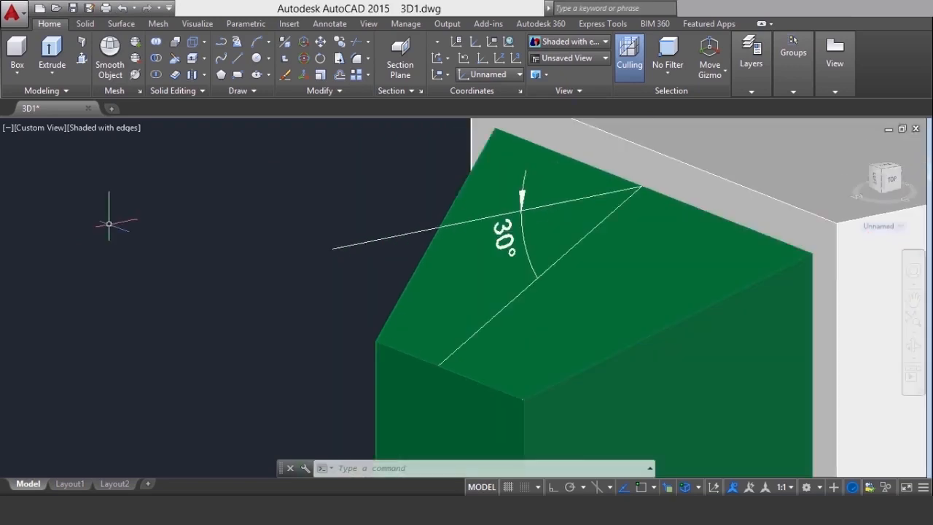
scroll(109, 224, down, 4)
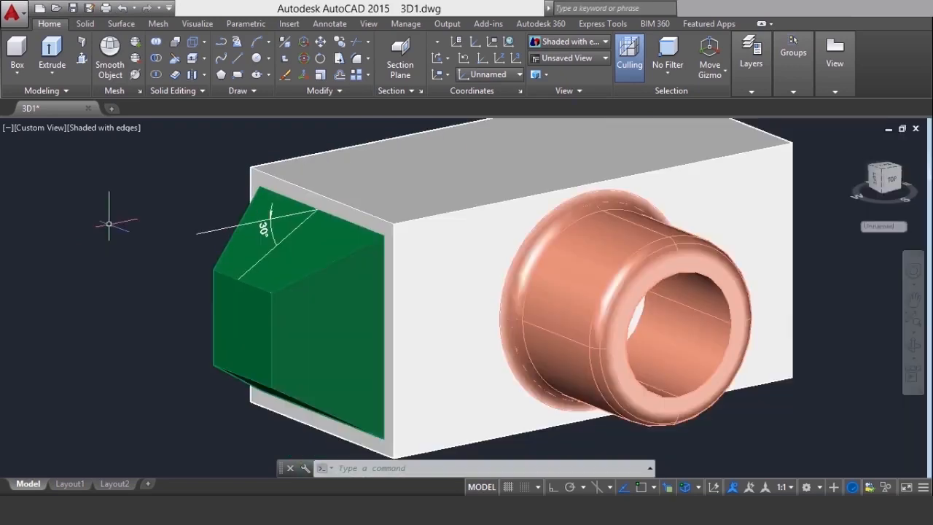
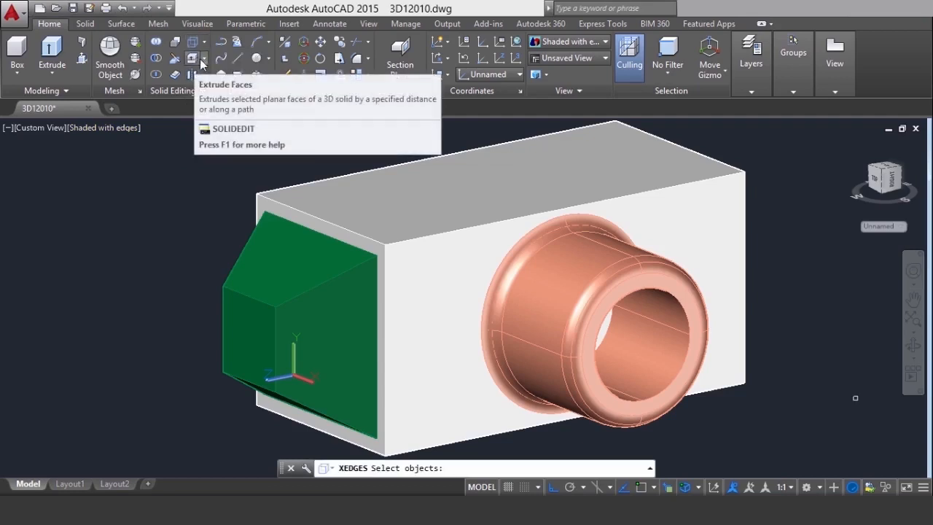
click(204, 60)
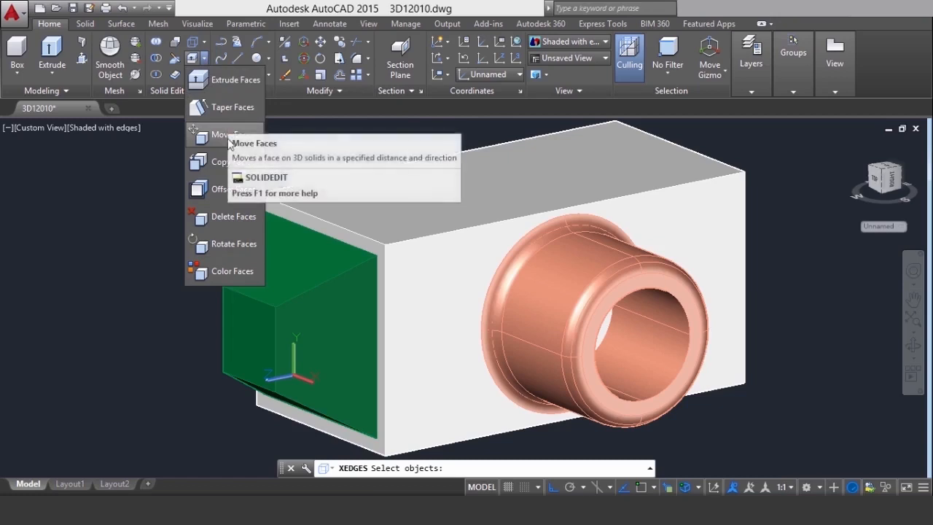
click(206, 55)
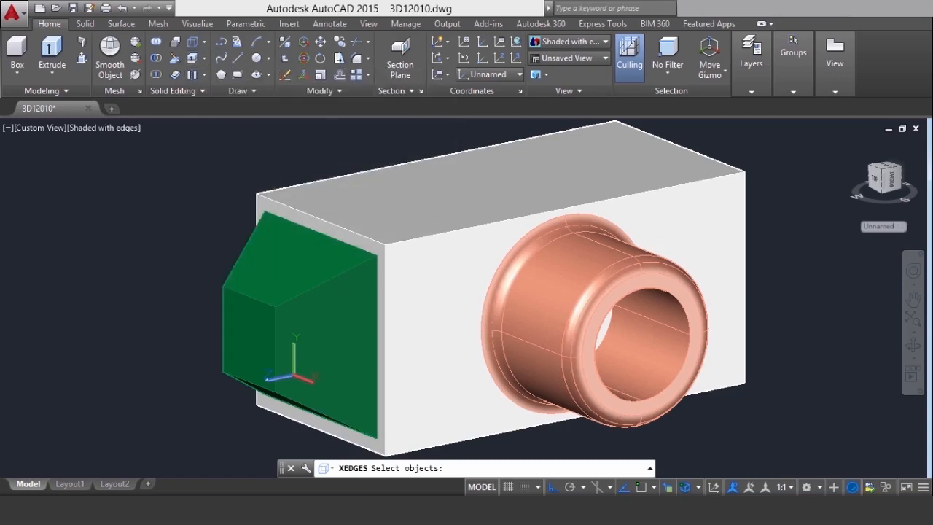
click(204, 74)
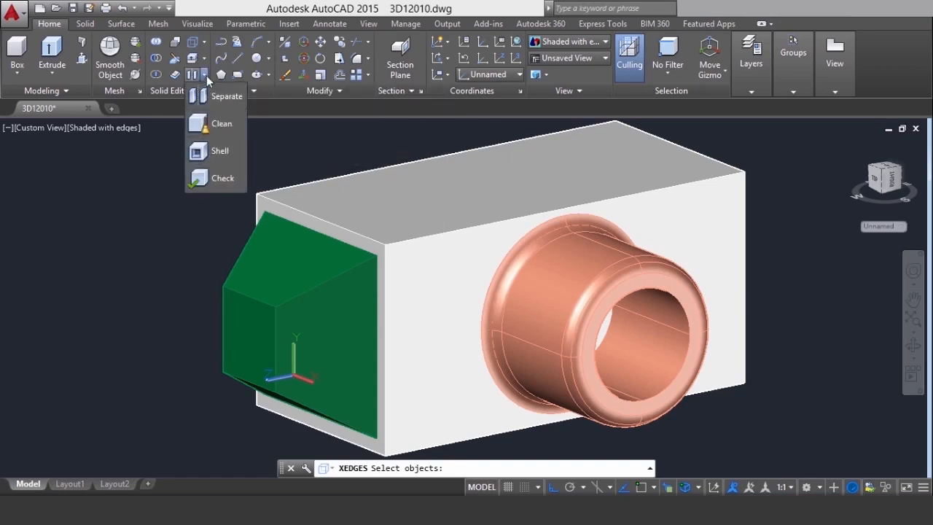
double_click(166, 184)
key(Escape)
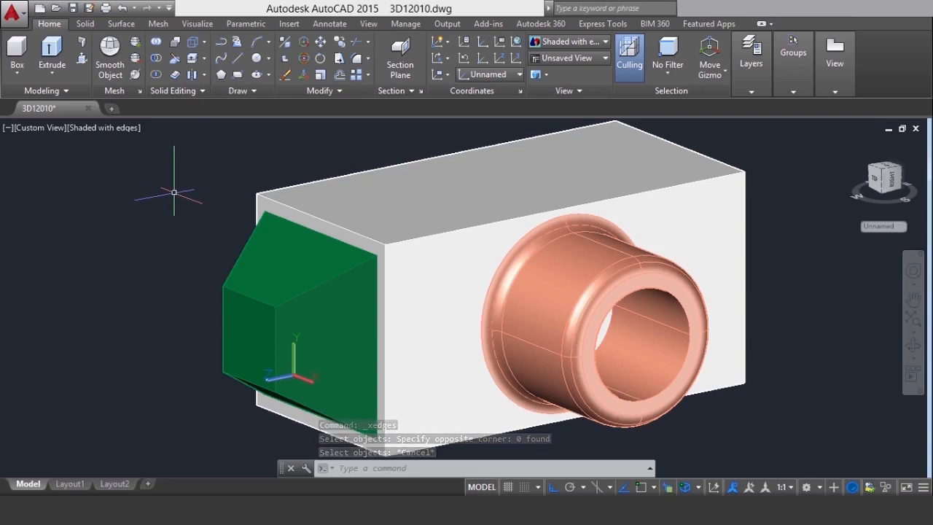
Extrude the outer end face of the green tapered solid by a height of 30 with a taper angle of 0
click(205, 57)
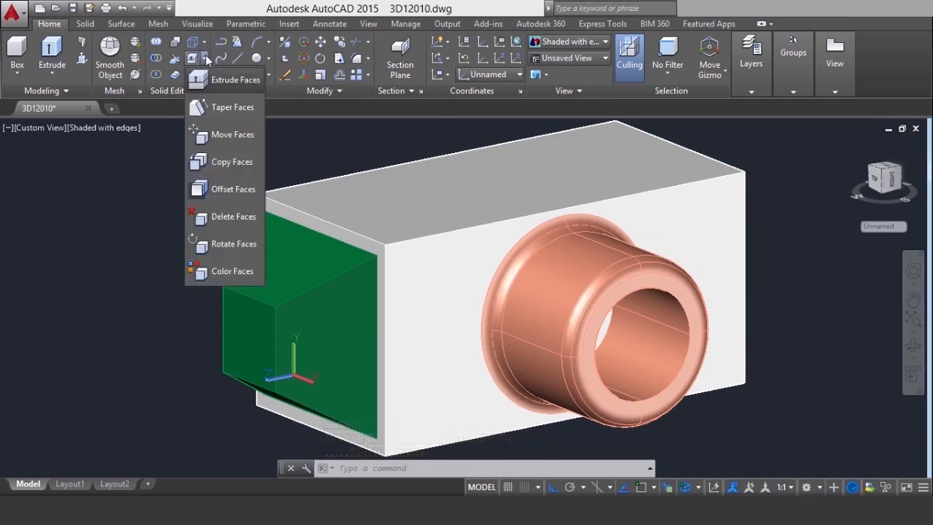
click(217, 77)
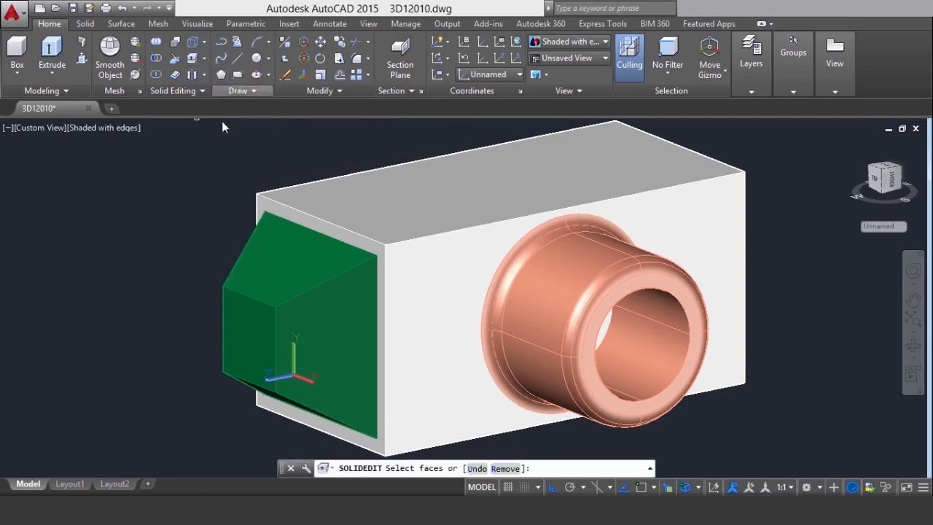
click(241, 349)
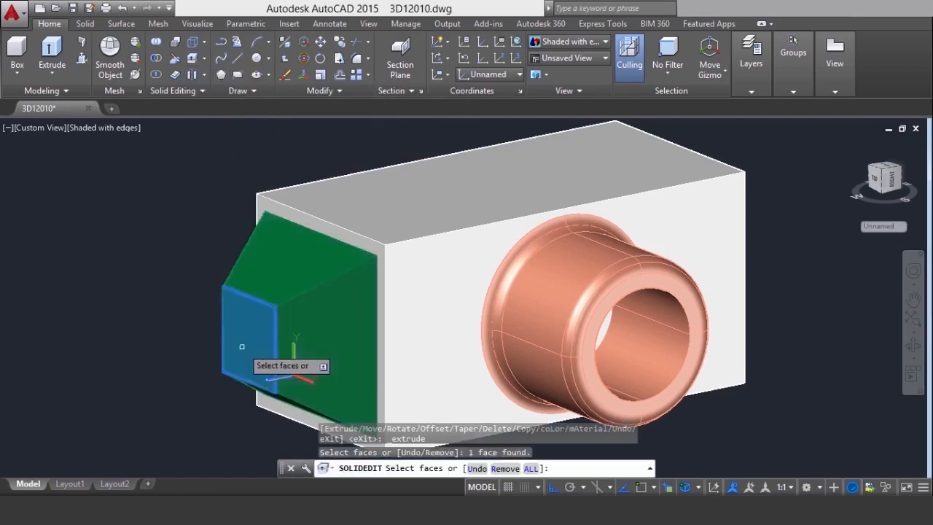
right_click(115, 257)
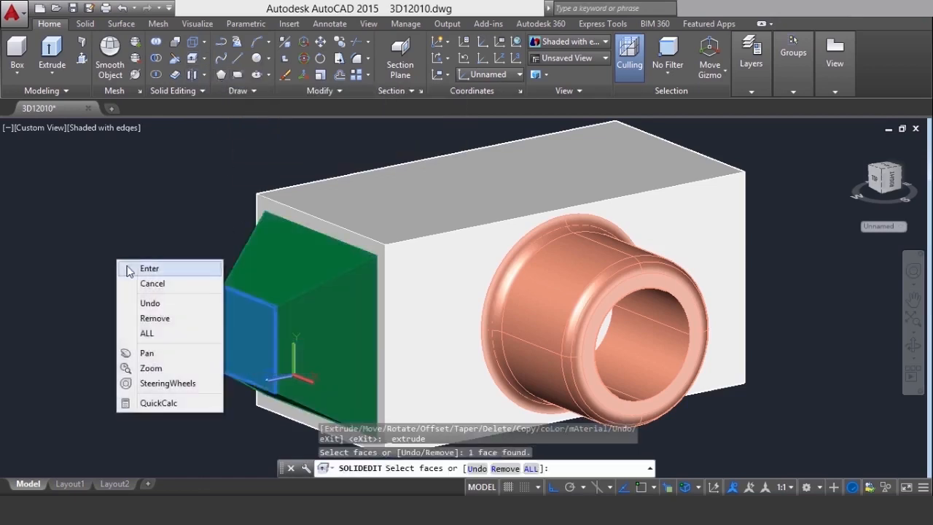
click(134, 266)
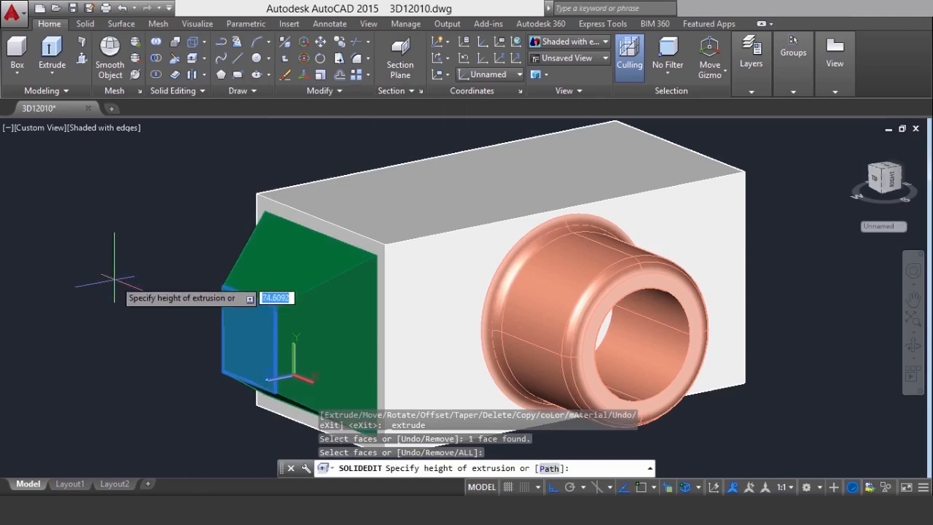
text(3)
text(0)
key(Return)
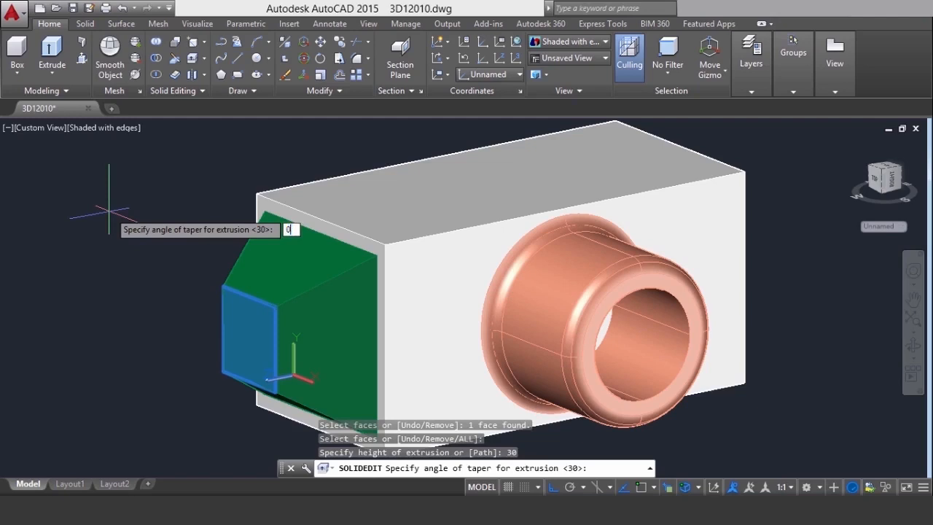
key(Return)
key(Return)
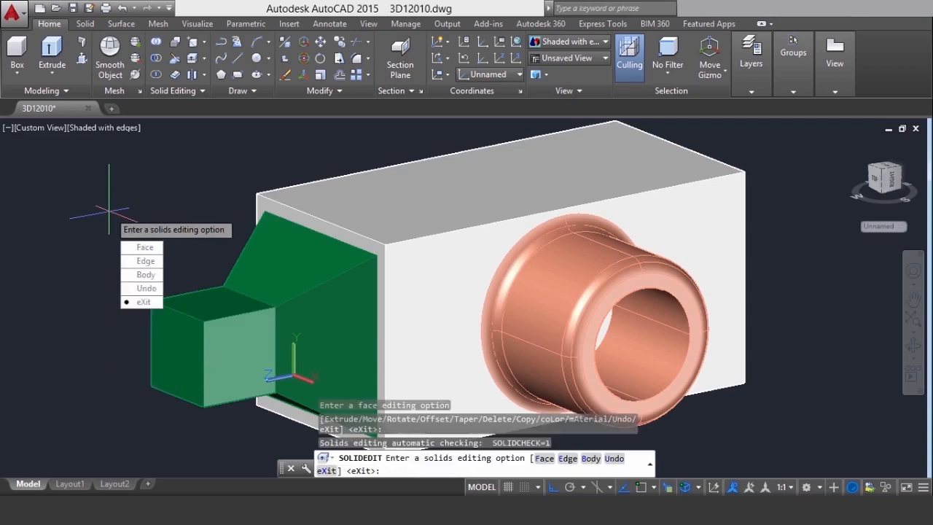
key(Return)
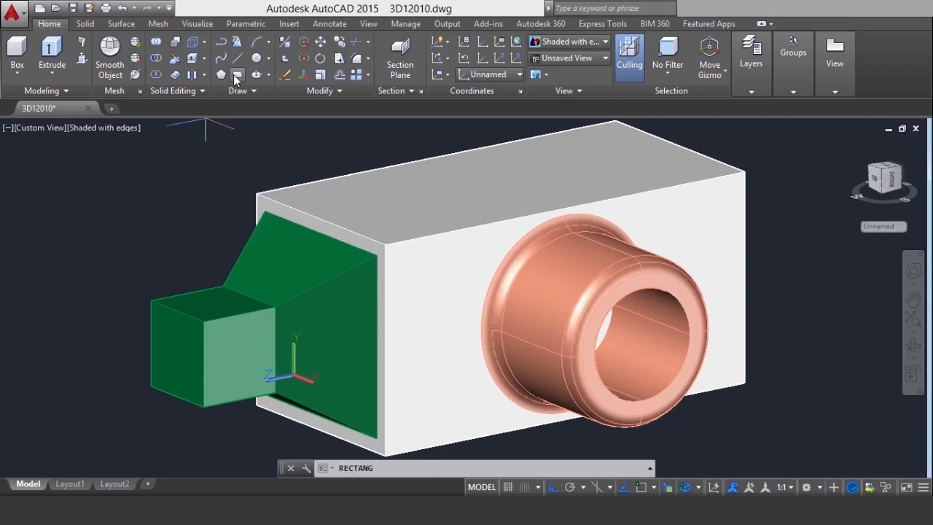
Draw a rectangle on the end face of the green block, from its upper back corner to the diagonally opposite lower front corner
click(237, 76)
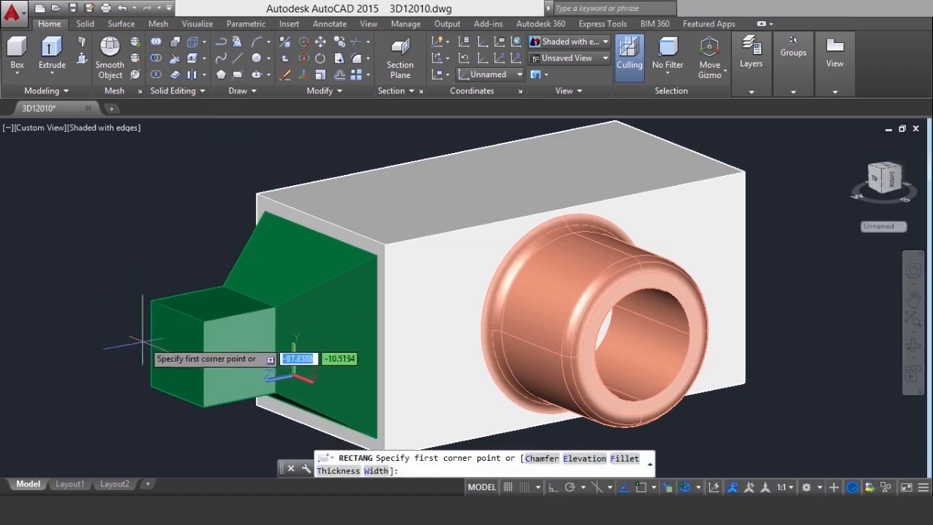
click(152, 302)
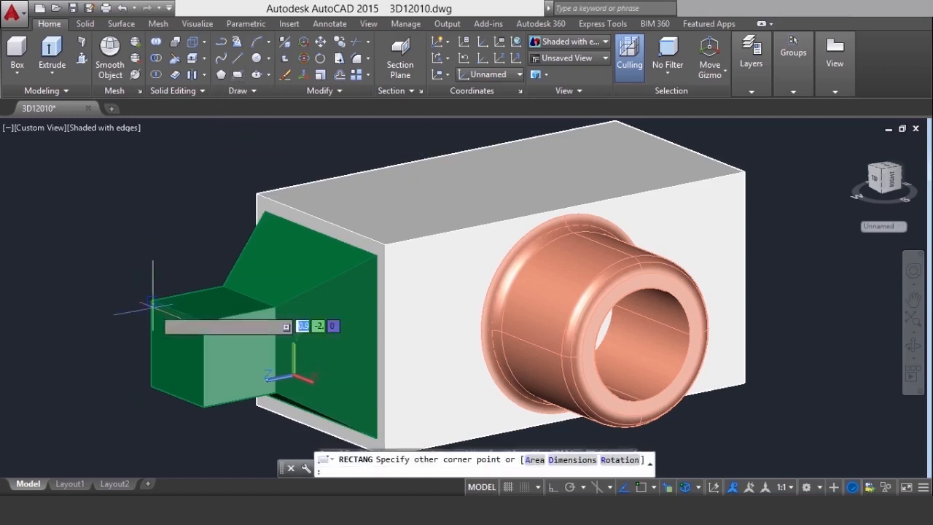
click(206, 414)
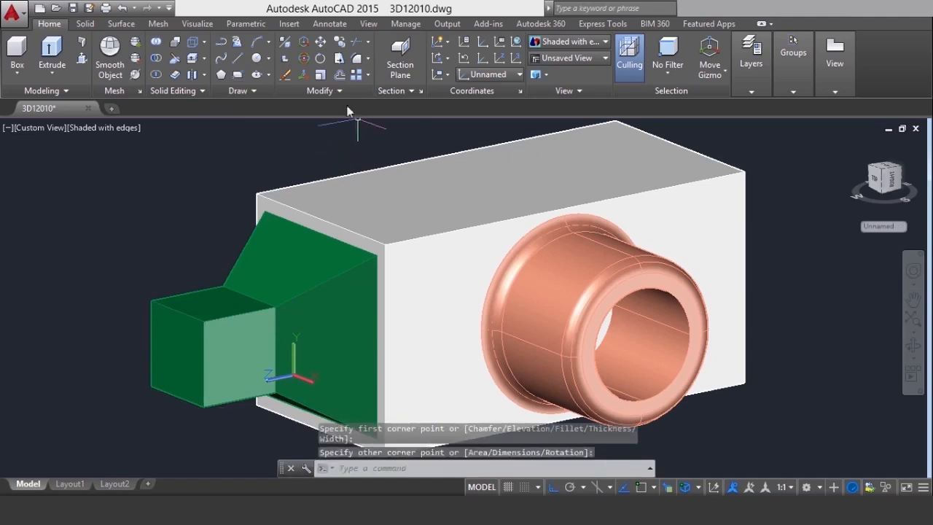
Offset the rectangle polyline on the green block's end face inward by 5
click(339, 75)
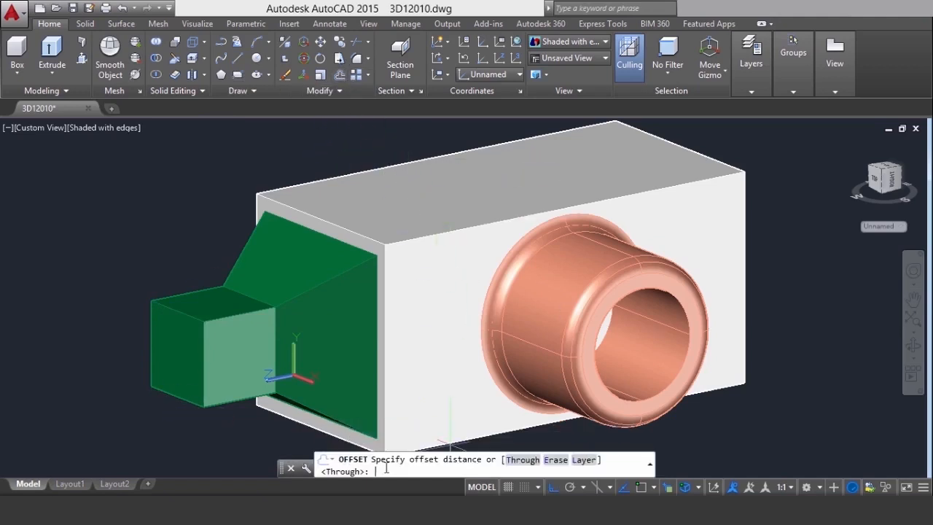
text(5)
key(Return)
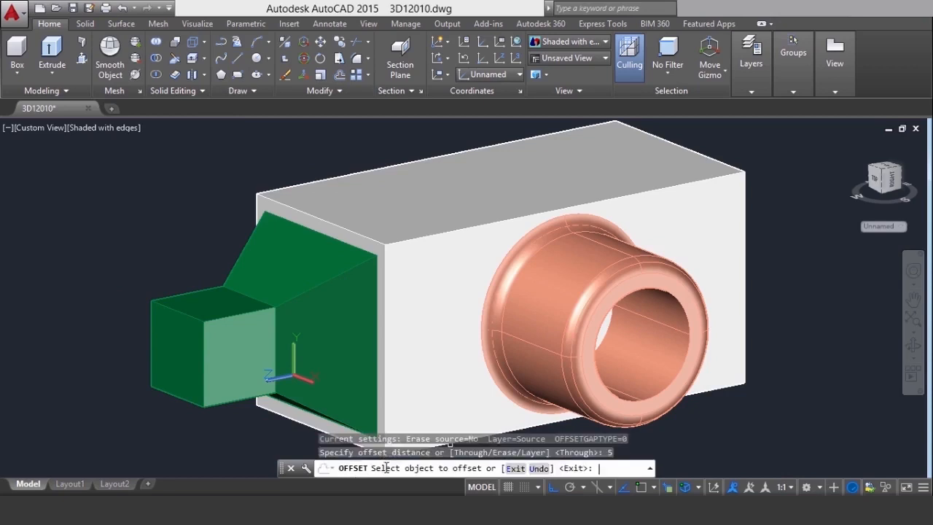
click(178, 312)
click(231, 381)
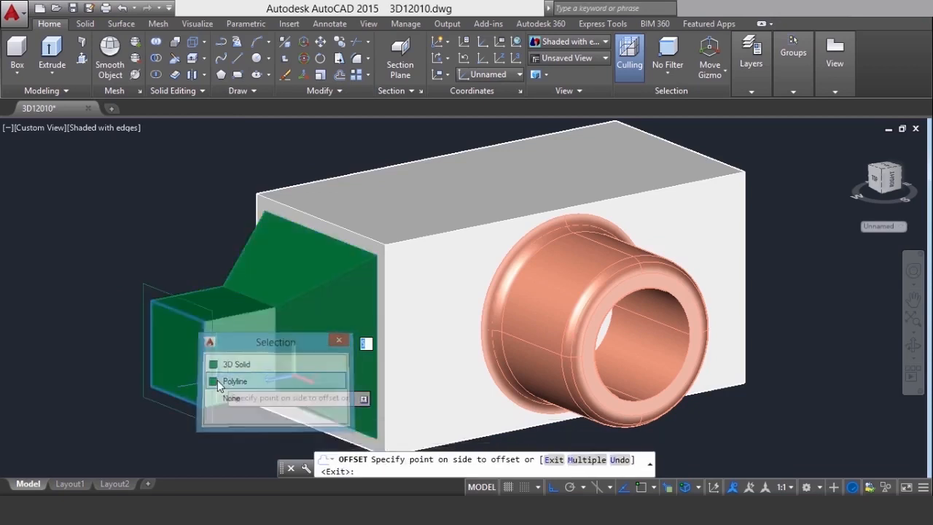
click(175, 320)
right_click(86, 270)
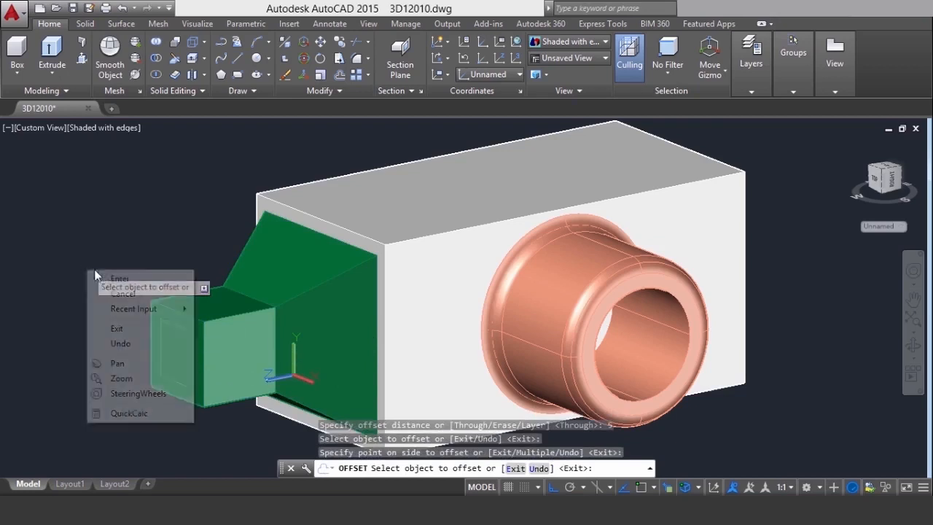
click(109, 279)
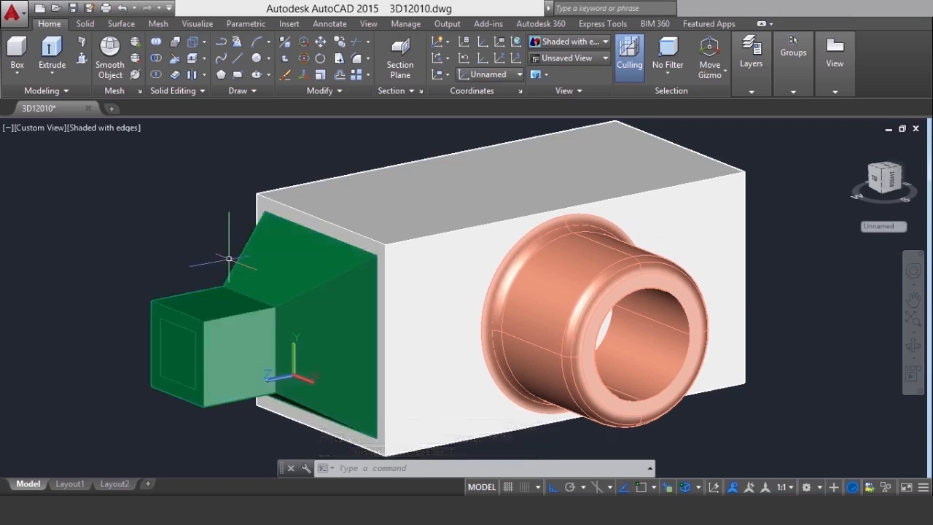
Imprint the inner rectangle polyline onto the green 3D solid's end face and delete the source object
scroll(209, 173, up, 5)
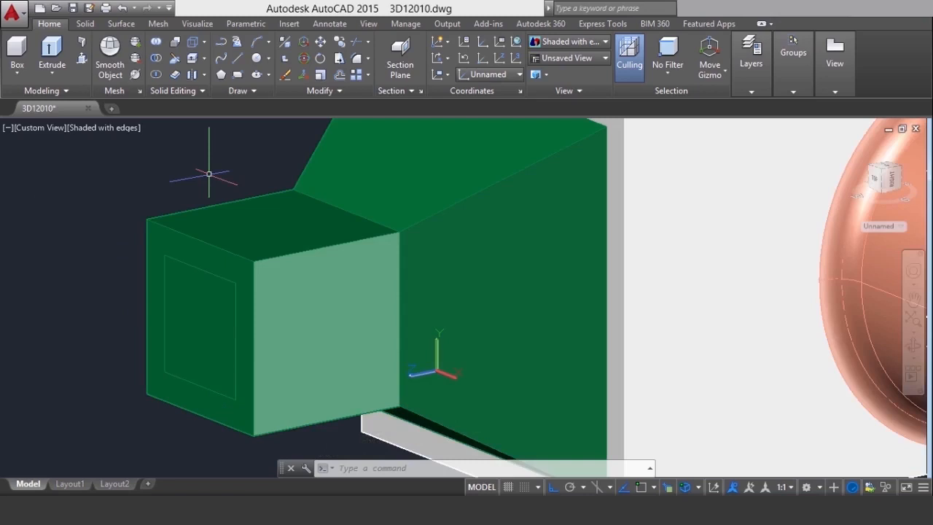
click(177, 260)
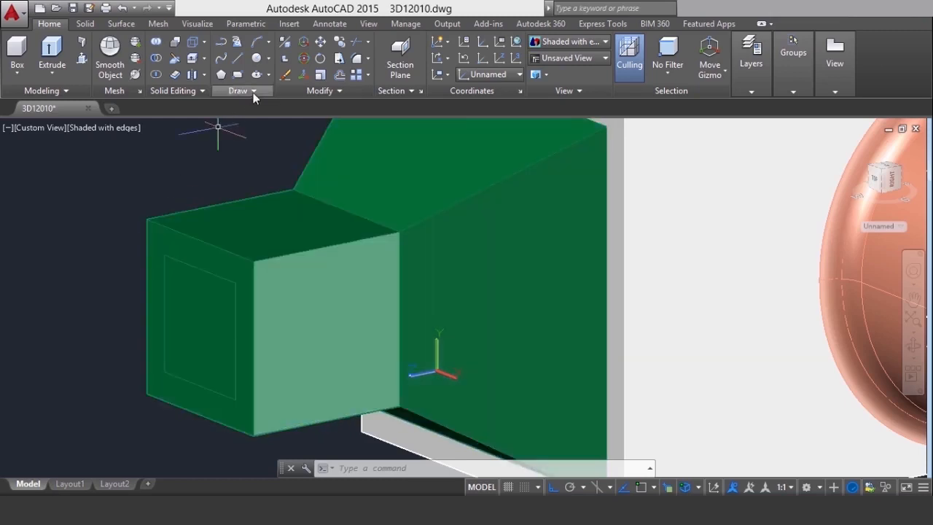
click(205, 42)
click(219, 90)
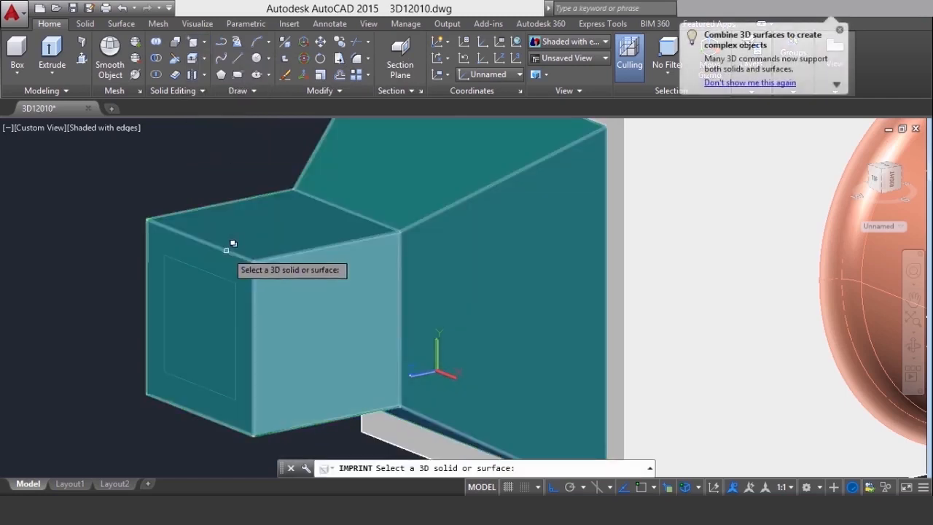
click(220, 248)
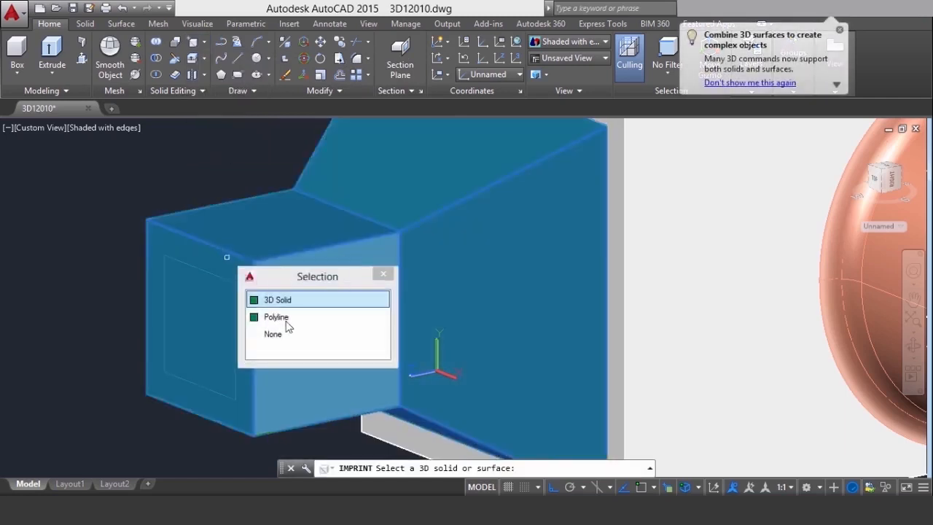
click(281, 299)
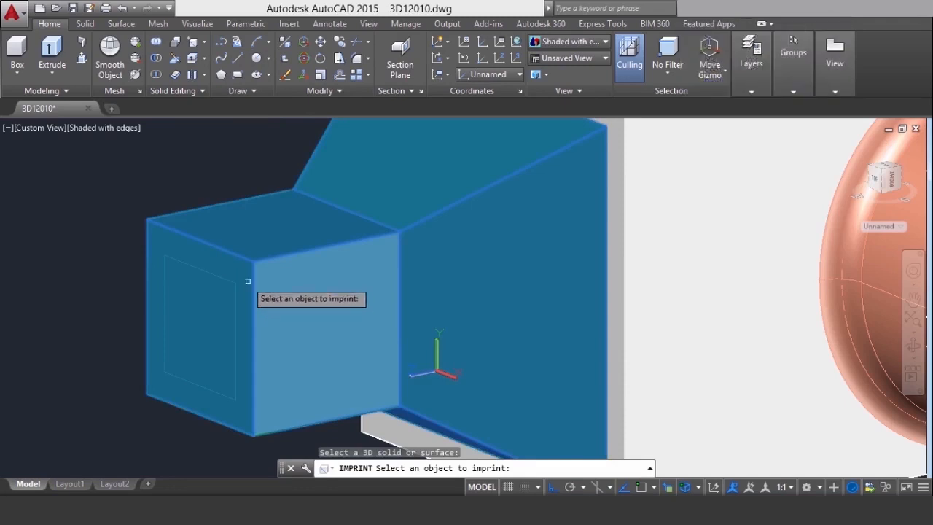
click(199, 269)
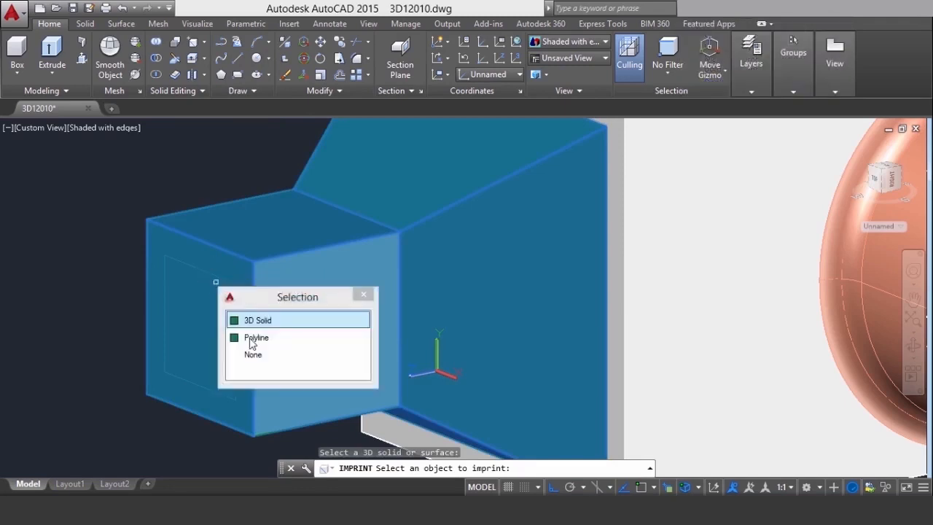
click(250, 336)
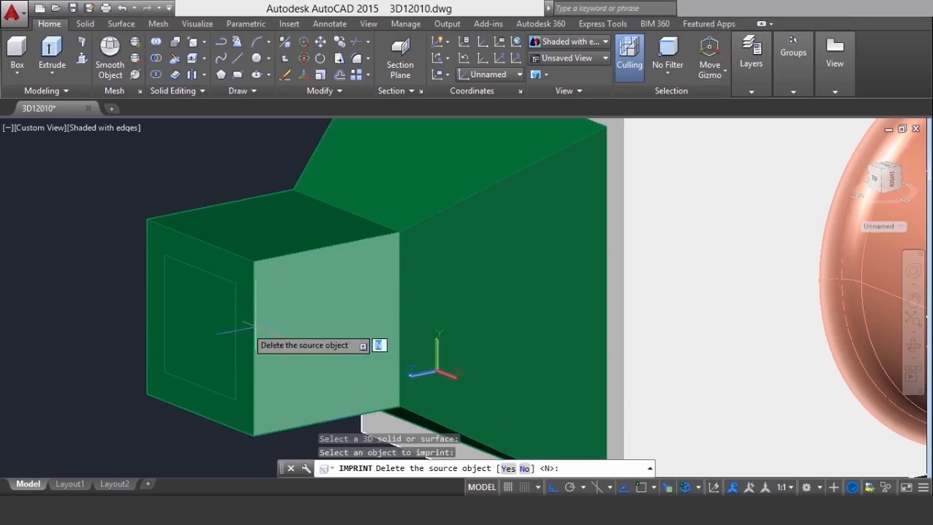
key(Return)
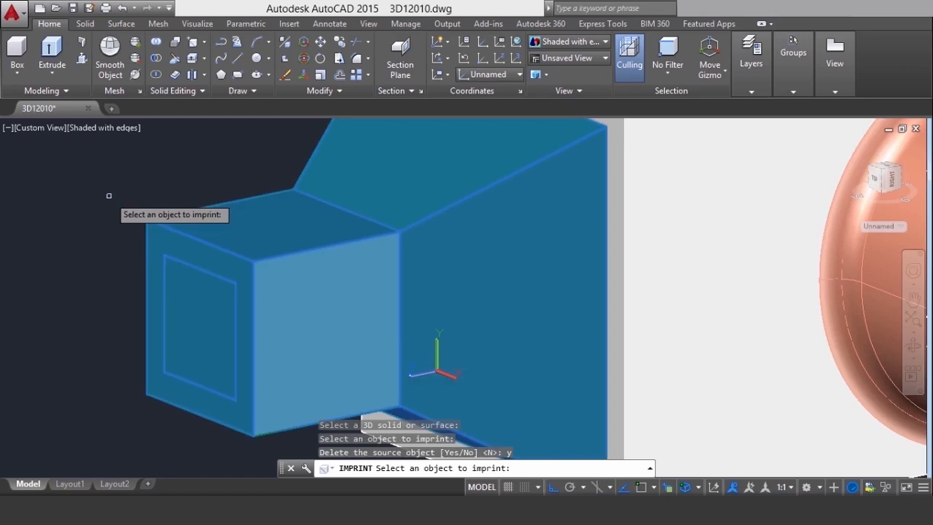
key(Escape)
key(Escape)
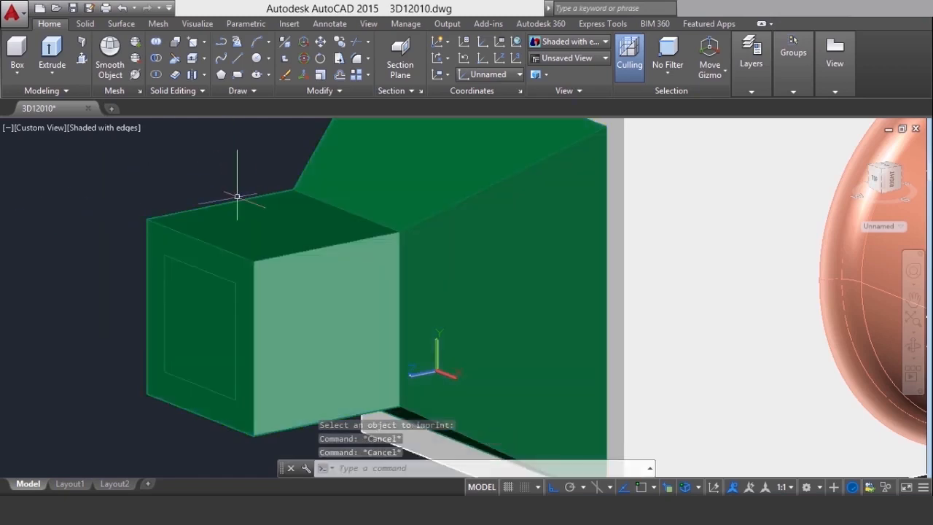
Extrude the imprinted rectangular face on the green block's end by a height of -20 with a taper angle of 15
click(244, 202)
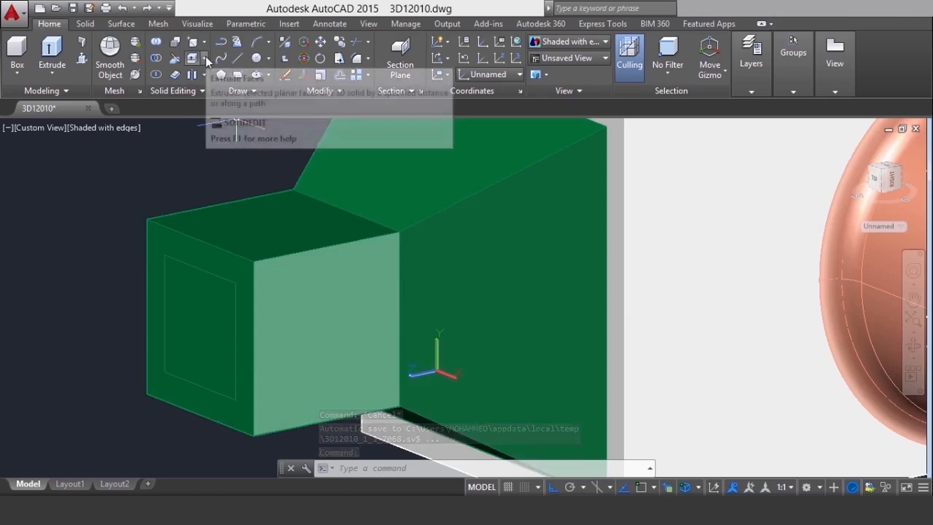
click(206, 56)
click(207, 52)
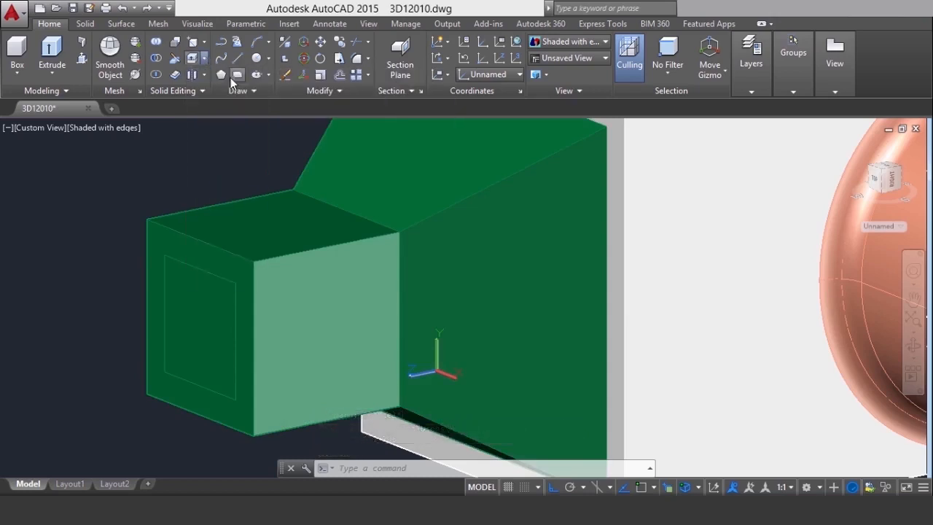
click(195, 332)
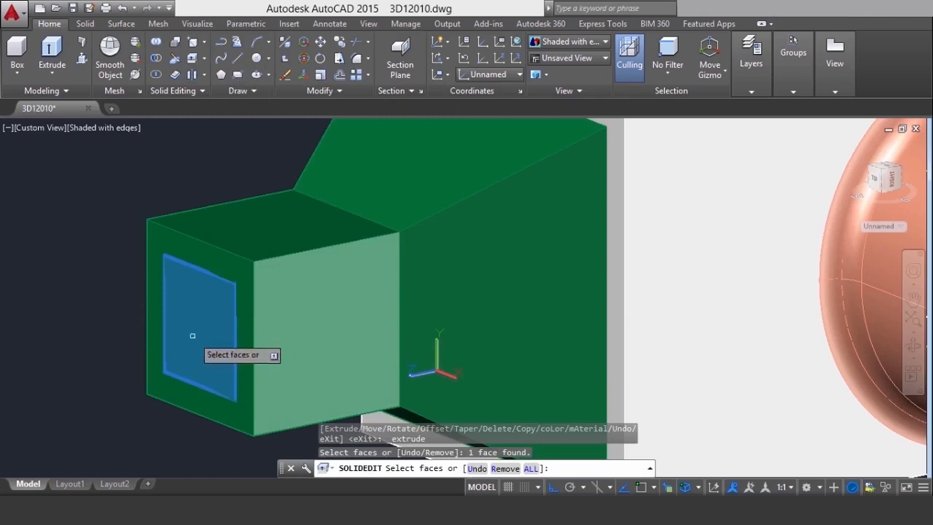
right_click(47, 230)
click(76, 238)
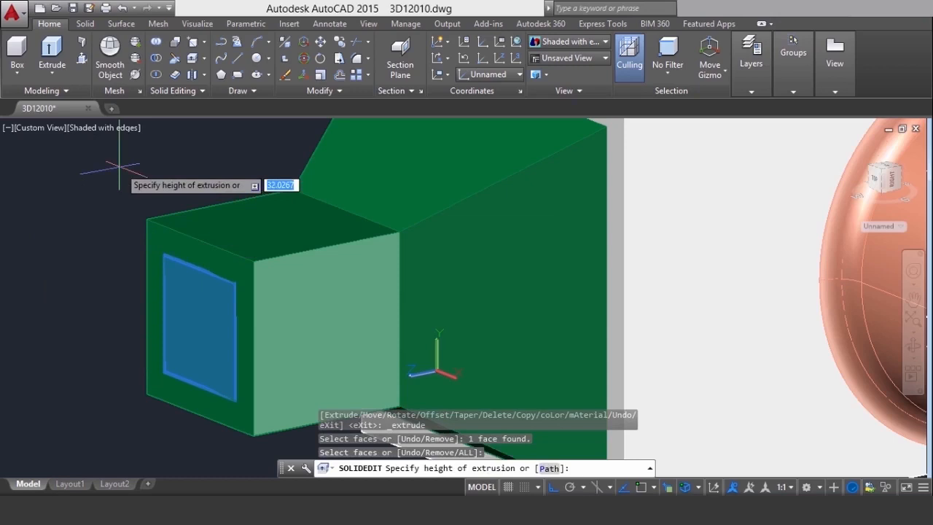
text(-20)
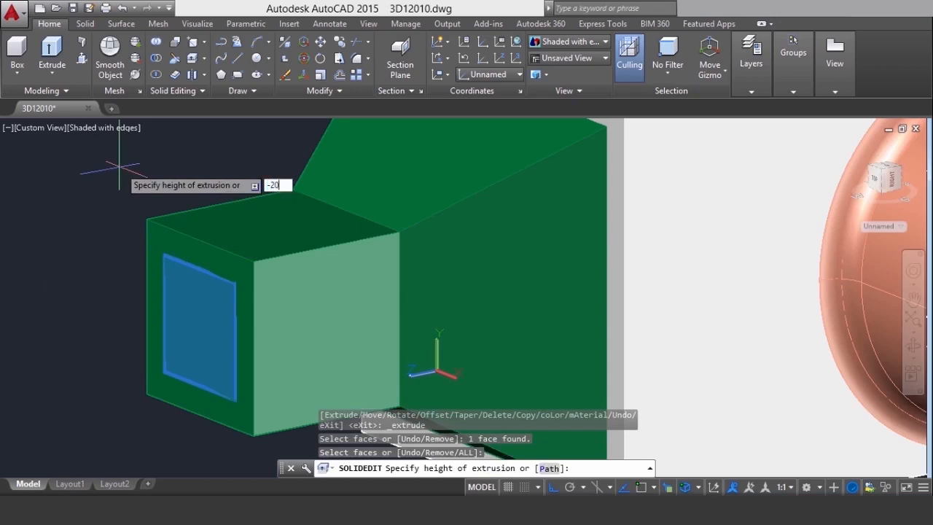
key(Return)
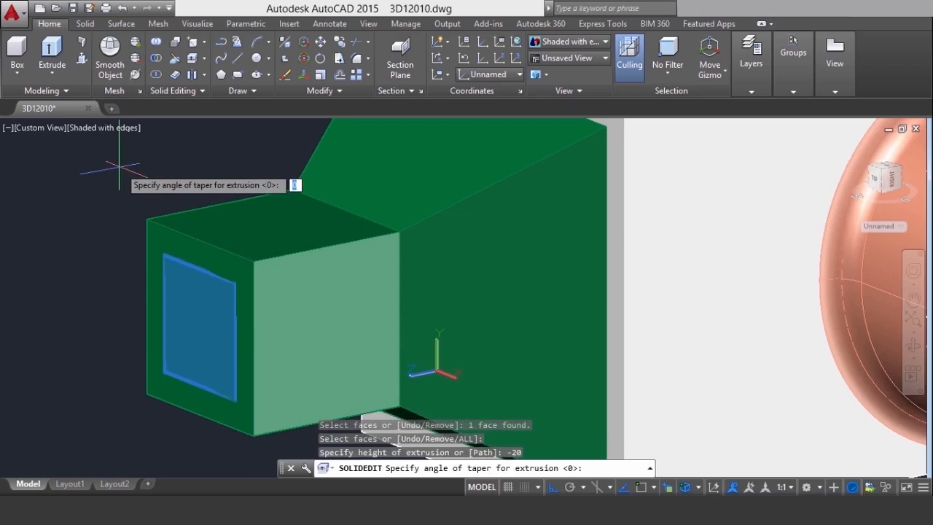
text(15)
key(Return)
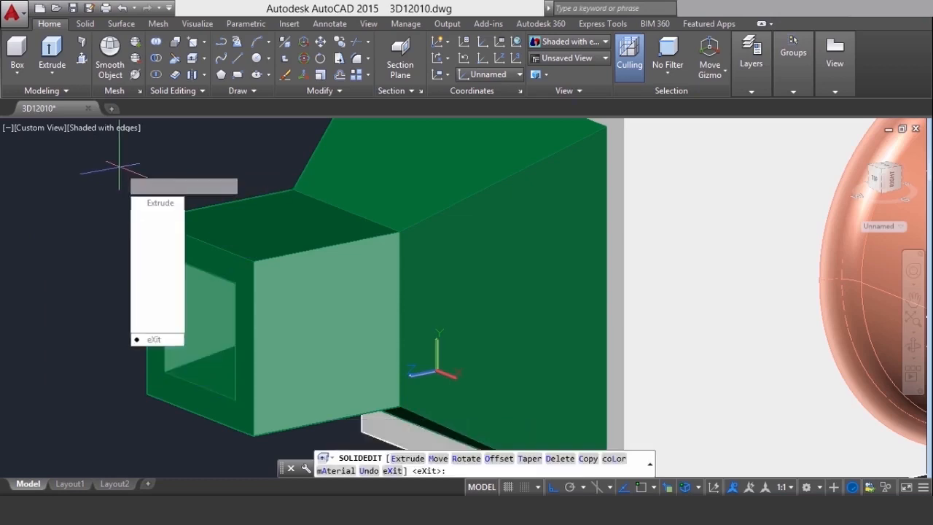
key(Return)
key(Return)
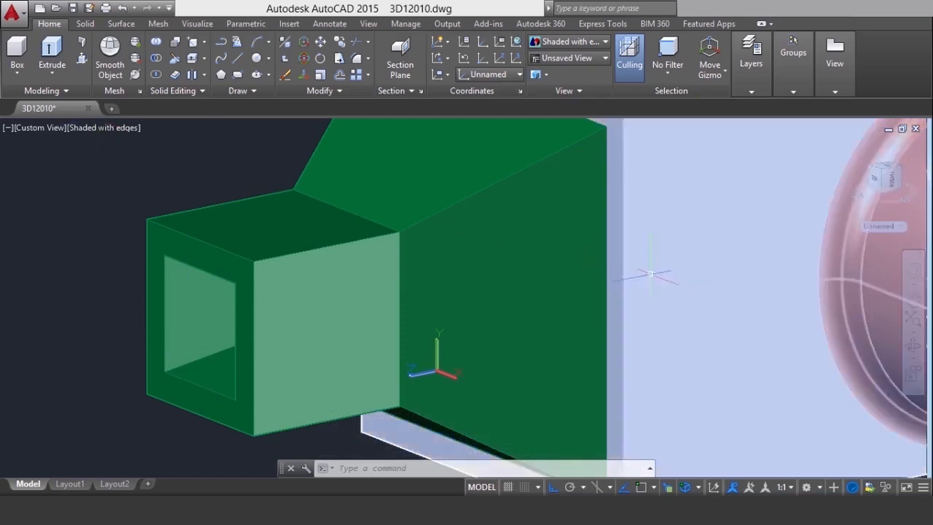
scroll(440, 258, down, 2)
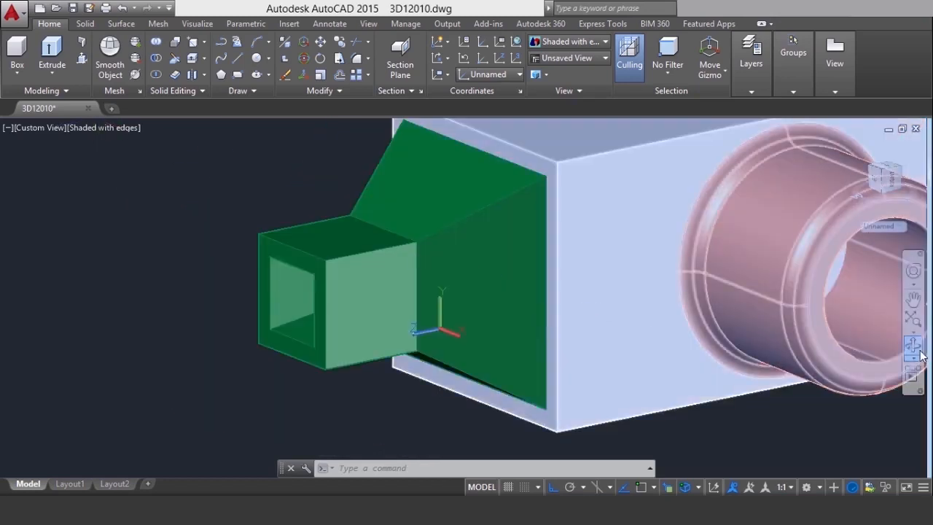
click(912, 342)
drag(398, 289, 384, 272)
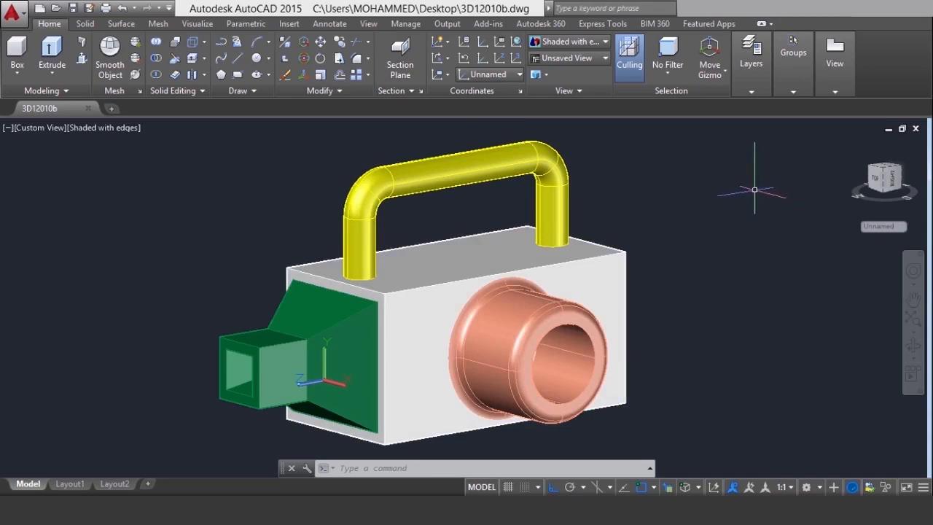
click(47, 68)
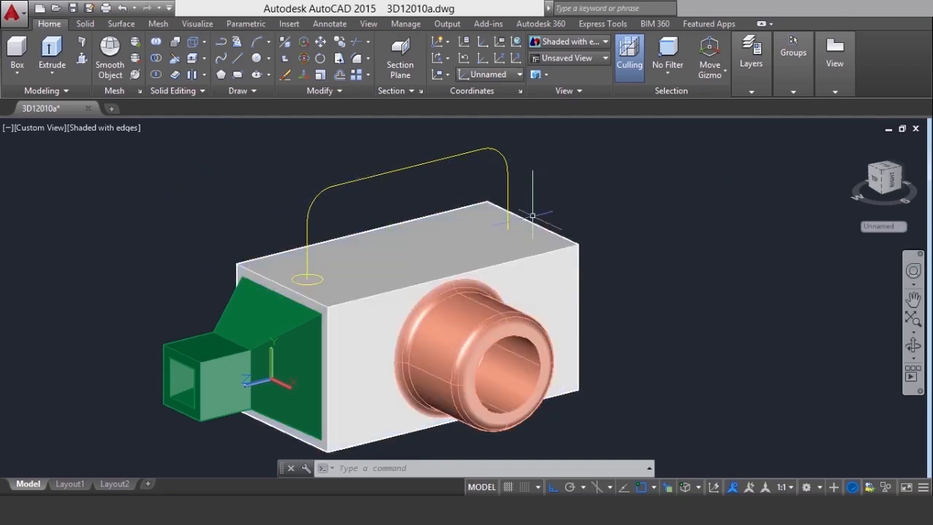
Erase the yellow handle path and its profile circle from above the white box
click(623, 248)
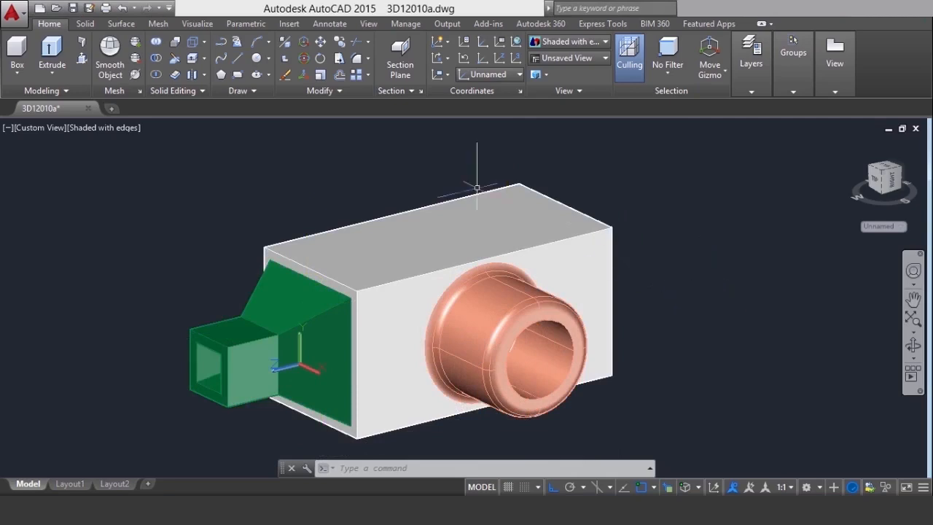
middle_drag(325, 169, 324, 171)
drag(325, 170, 328, 196)
key(Escape)
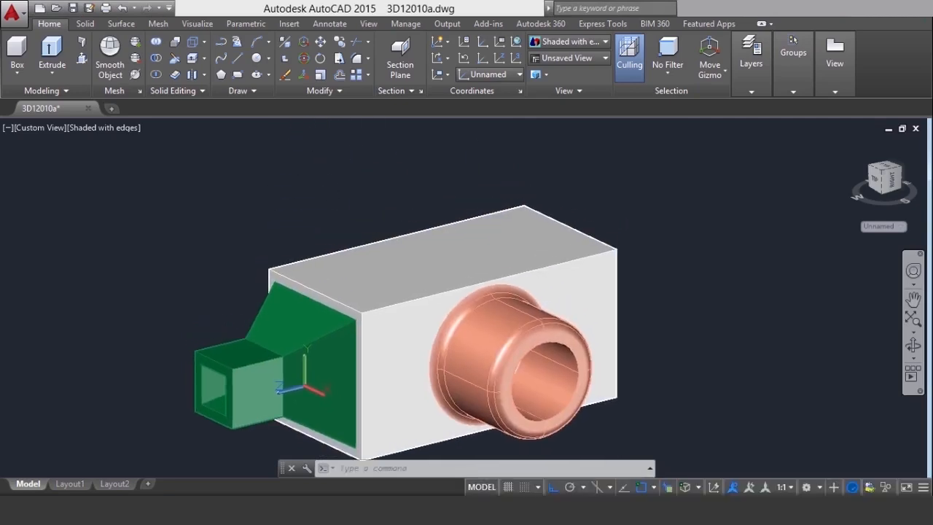
Define a three-point UCS with its origin at the midpoint of the box's top edge above the green solid, X toward the opposite edge's midpoint, Y upward
click(197, 23)
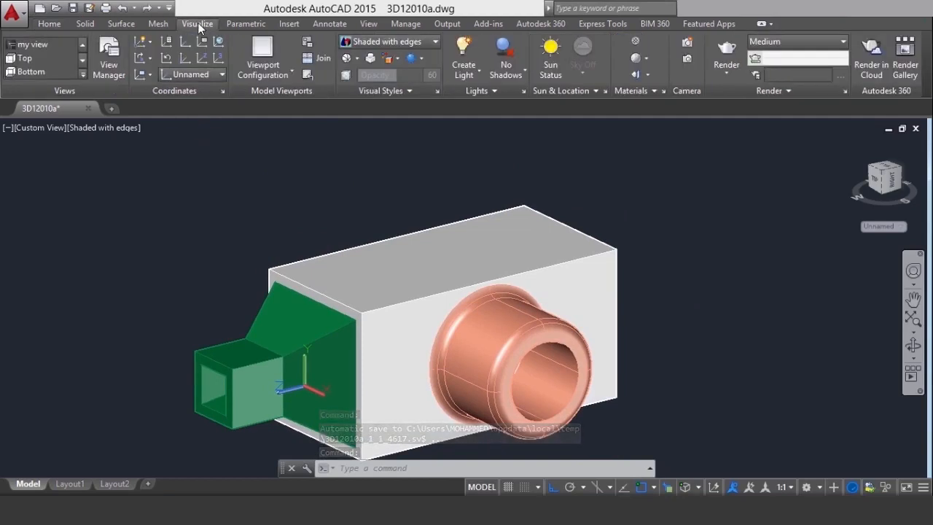
click(213, 61)
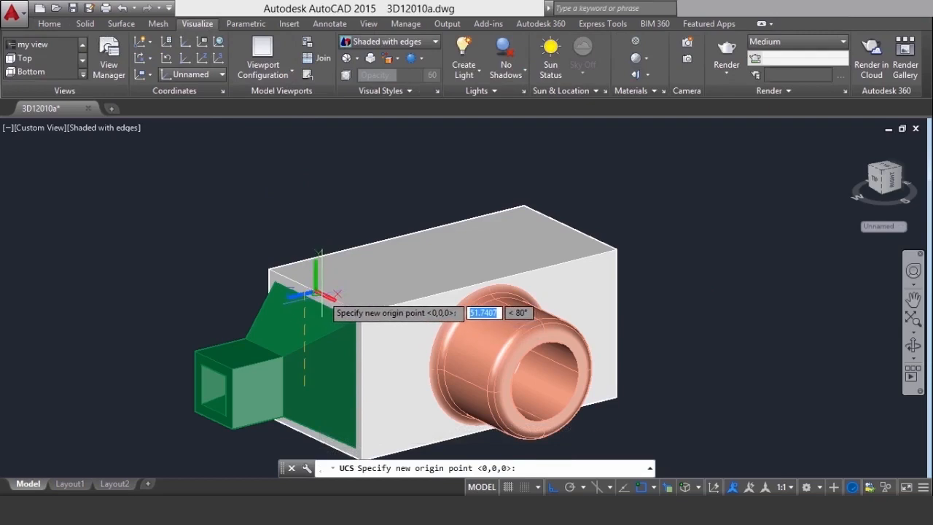
click(315, 293)
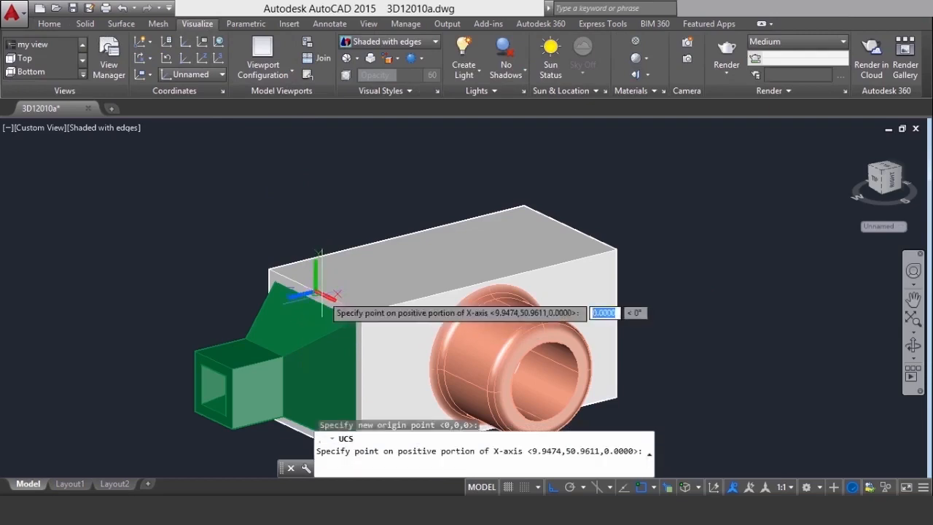
click(570, 228)
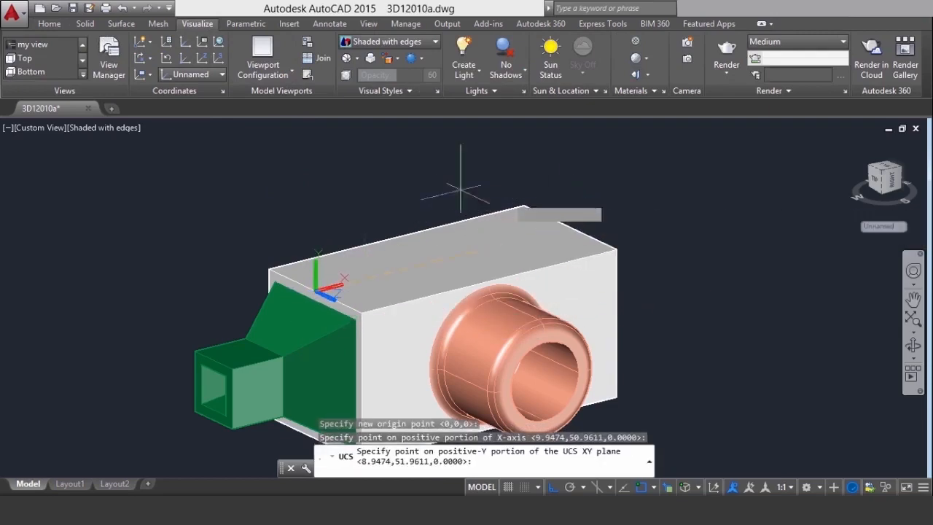
click(317, 148)
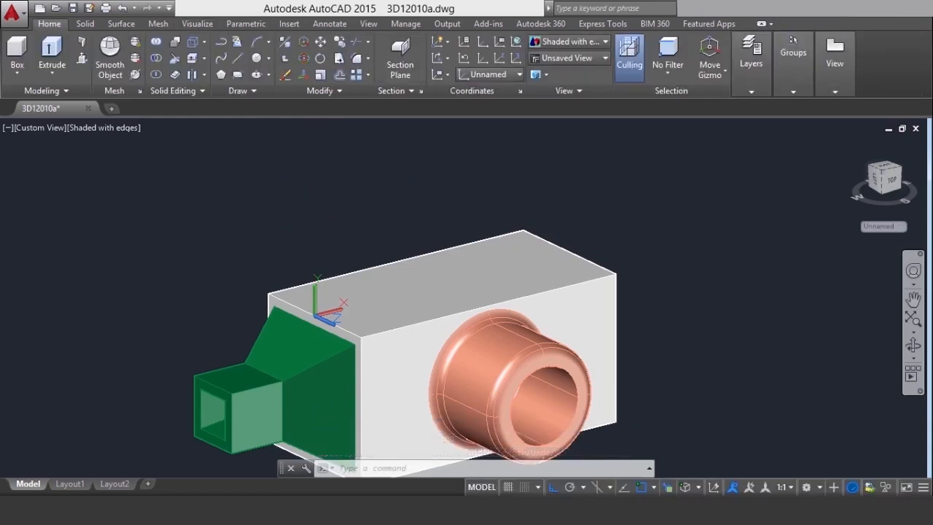
Set the current object color to yellow in the drawing properties
key(ctrl+1)
click(152, 125)
click(153, 126)
click(153, 175)
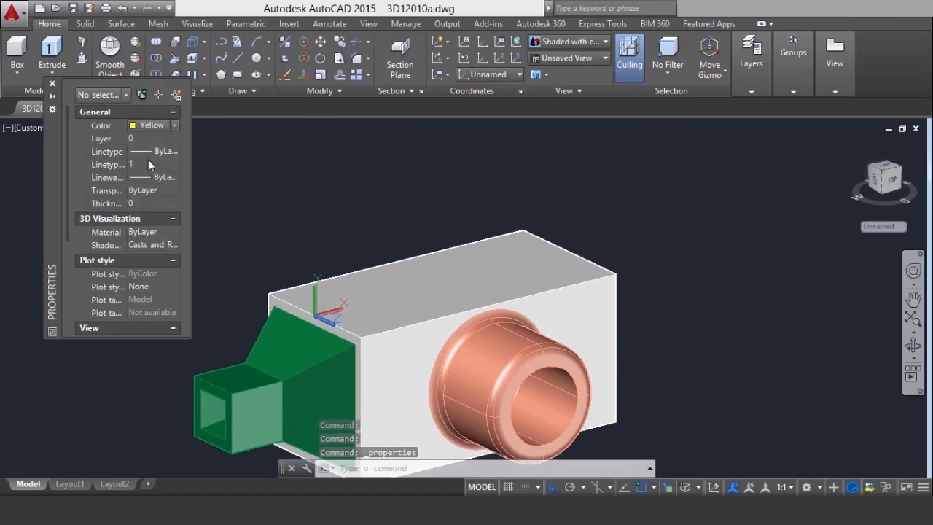
click(52, 85)
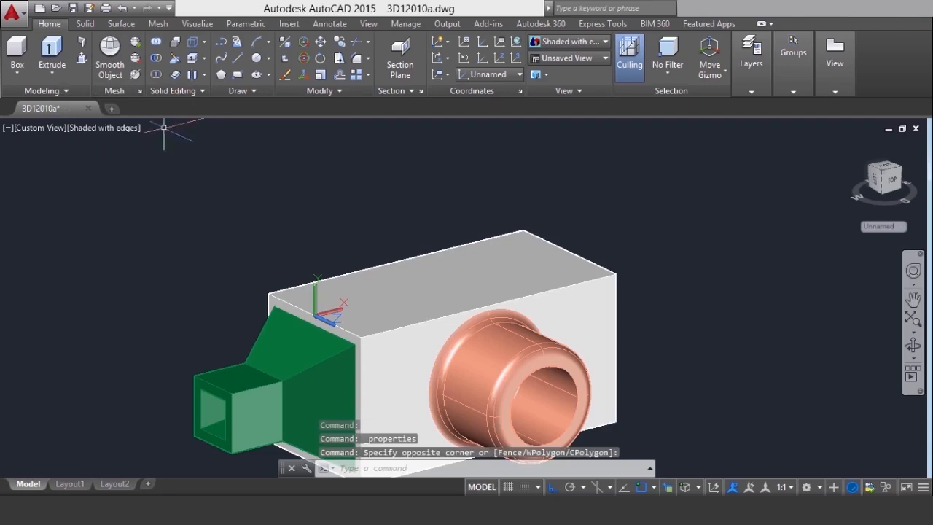
Draw a polyline from the UCS origin going 60 up, 150 along the box's length and 60 down to the opposite edge
click(221, 44)
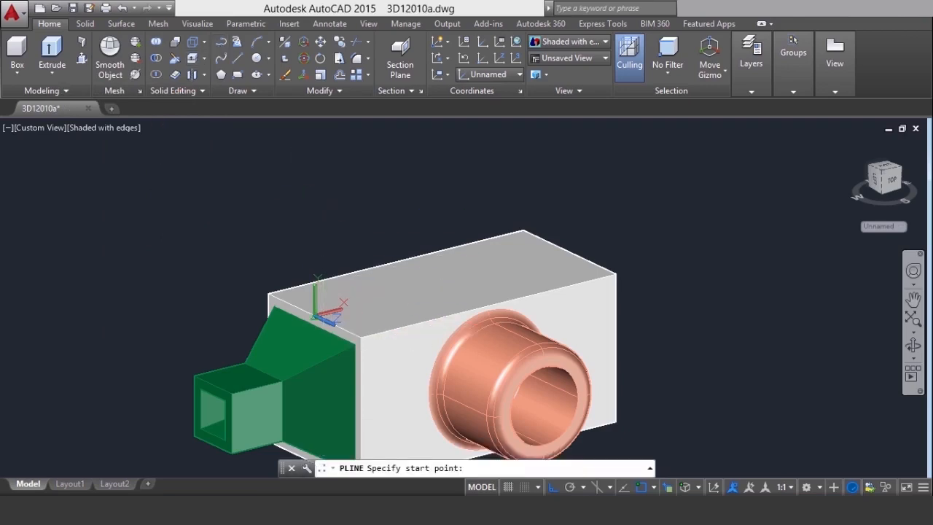
click(316, 312)
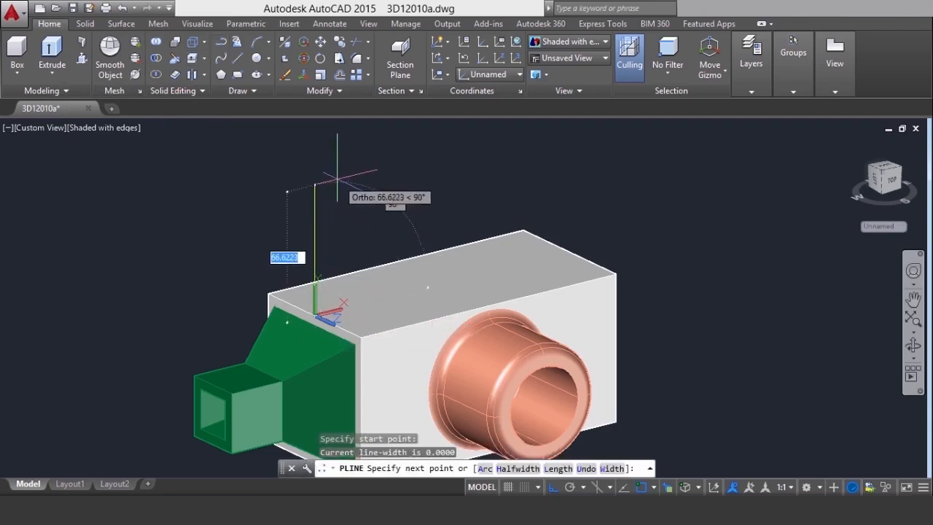
text(60)
key(Return)
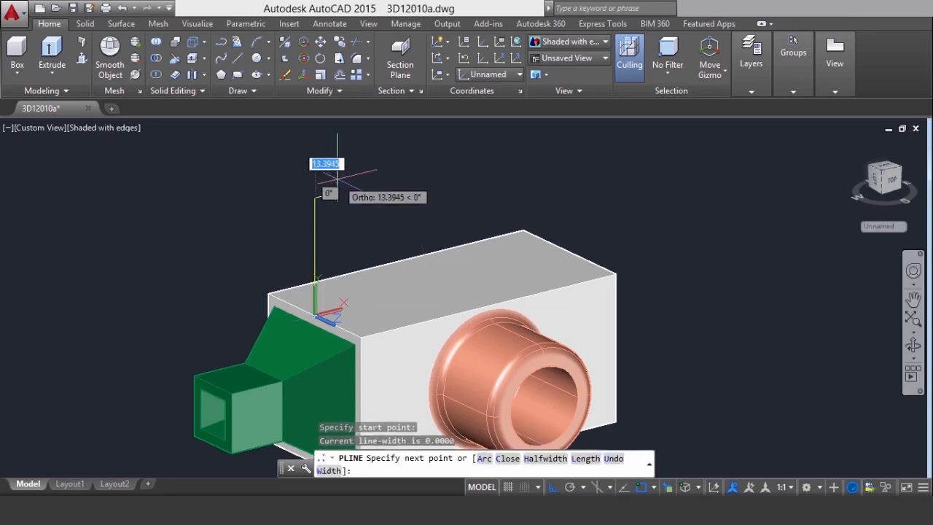
middle_drag(333, 177, 316, 191)
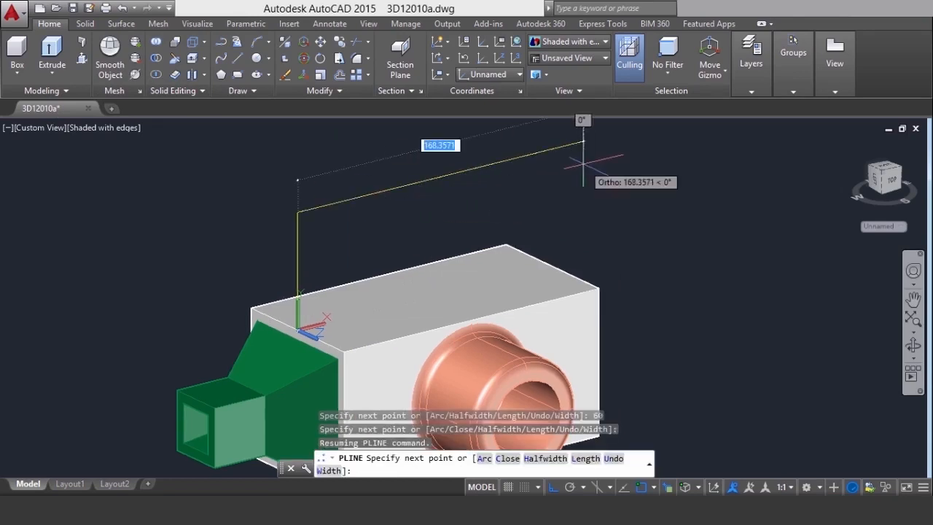
text(150)
key(Return)
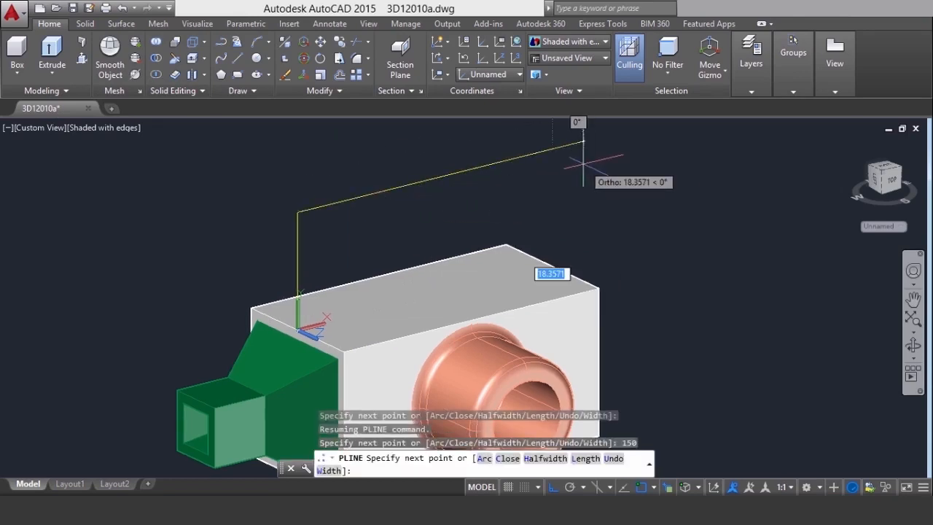
text(60)
key(Return)
key(Return)
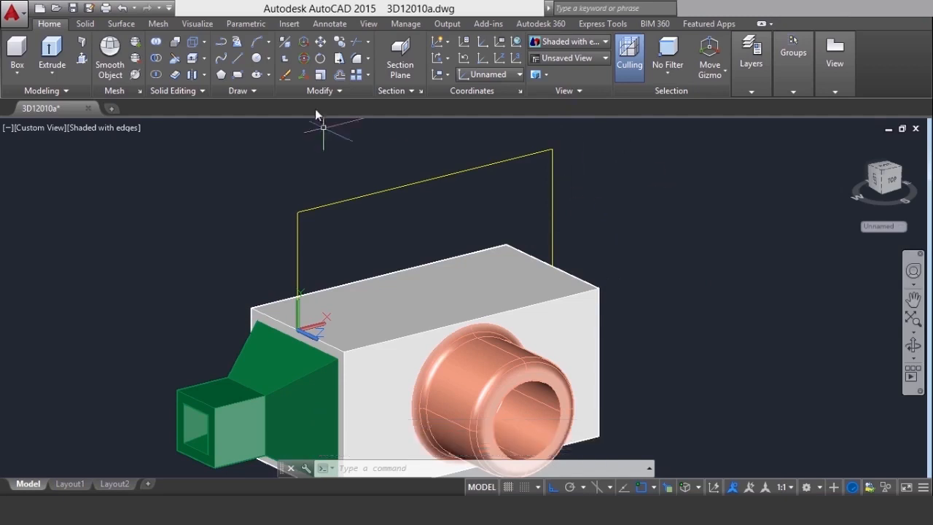
Offset the yellow polyline inward by 15 and erase the original outer polyline
click(339, 74)
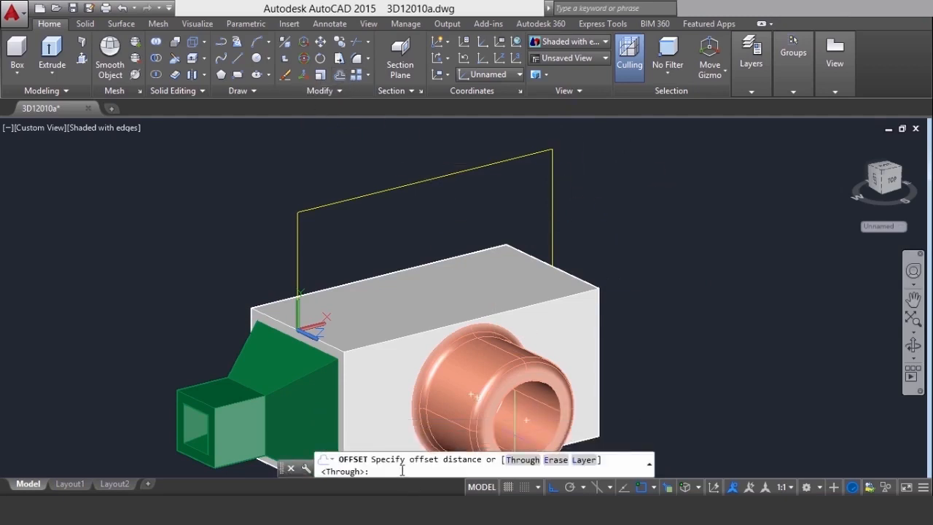
text(15)
key(Return)
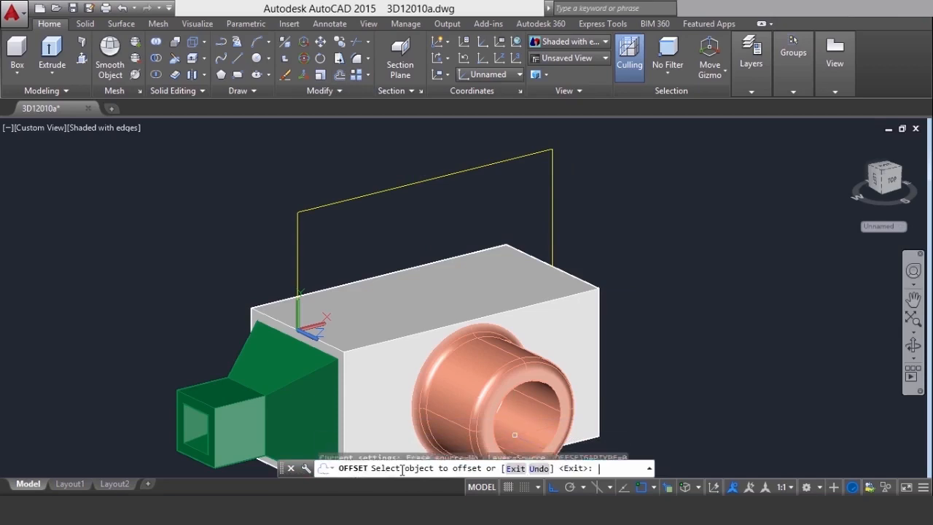
click(422, 183)
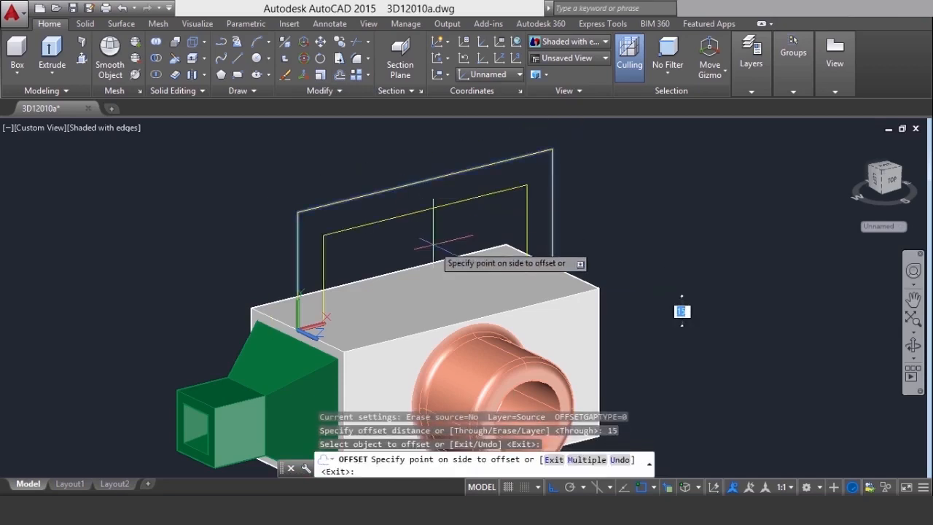
click(432, 240)
right_click(615, 230)
click(634, 238)
click(531, 154)
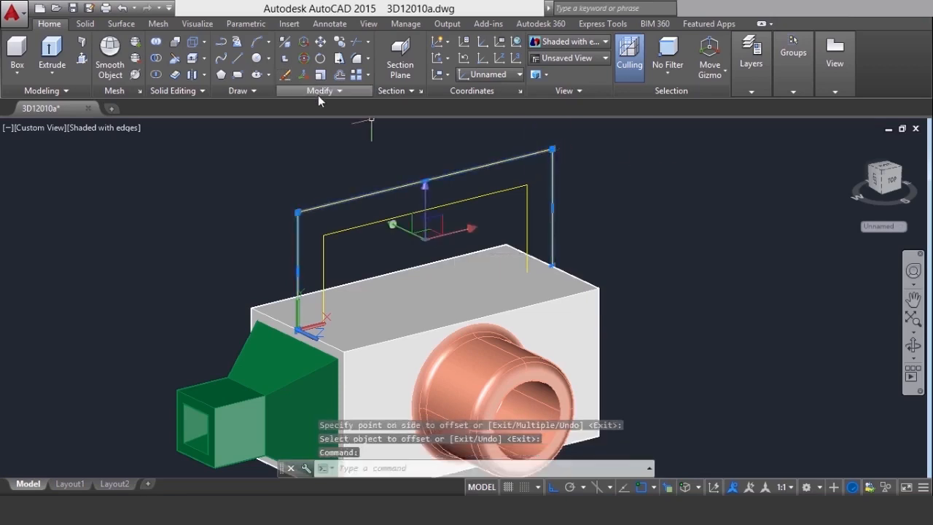
click(285, 74)
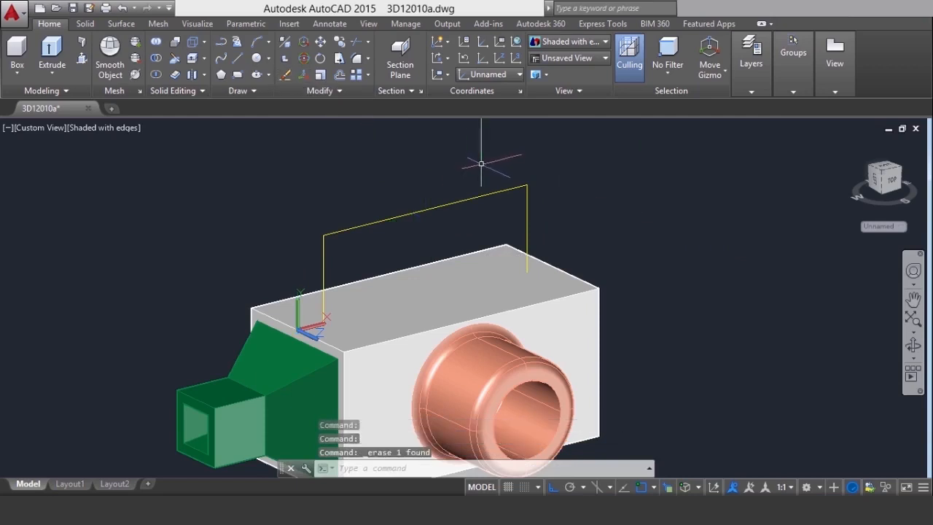
Fillet all corners of the yellow handle polyline in one operation with a radius of 15
click(366, 58)
click(375, 80)
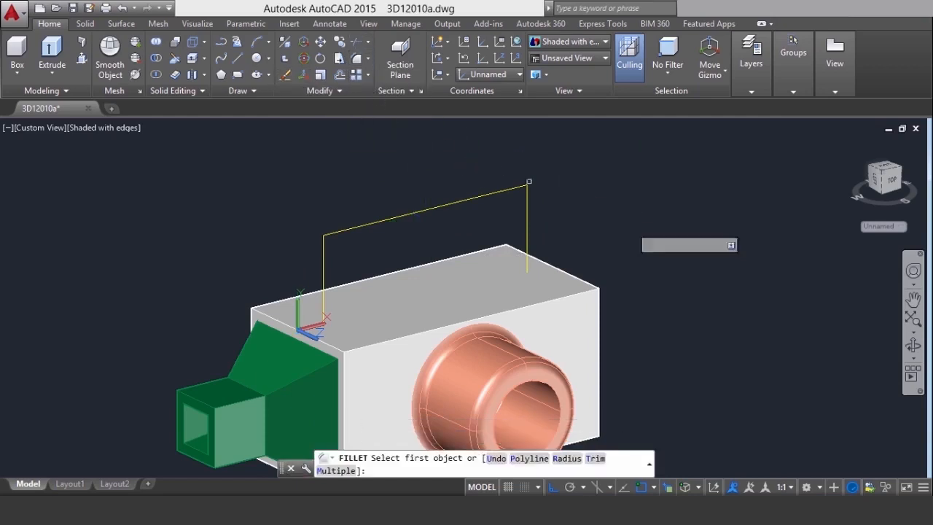
click(567, 457)
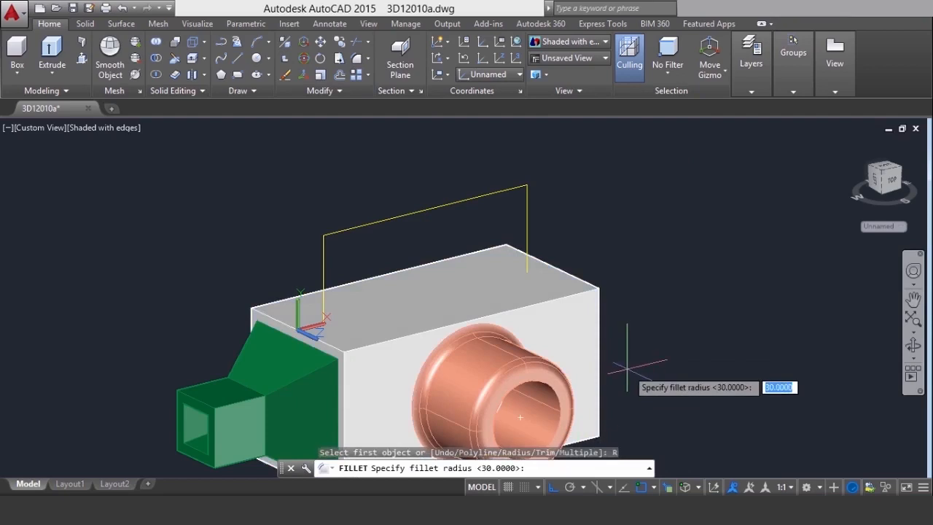
text(15)
key(Return)
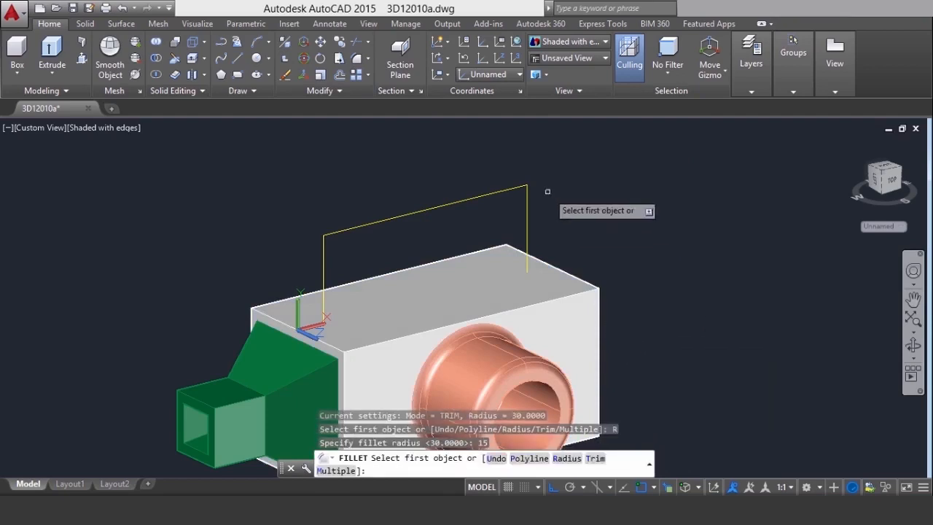
click(530, 457)
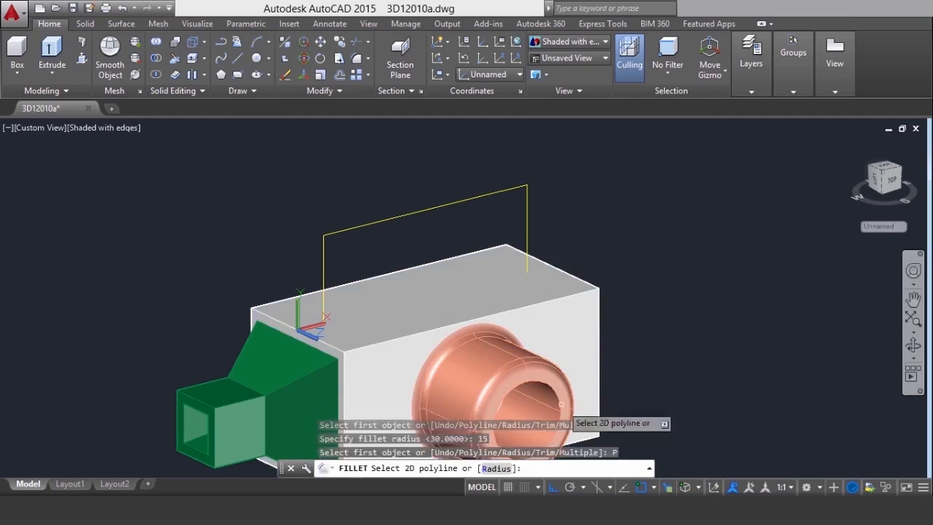
click(494, 194)
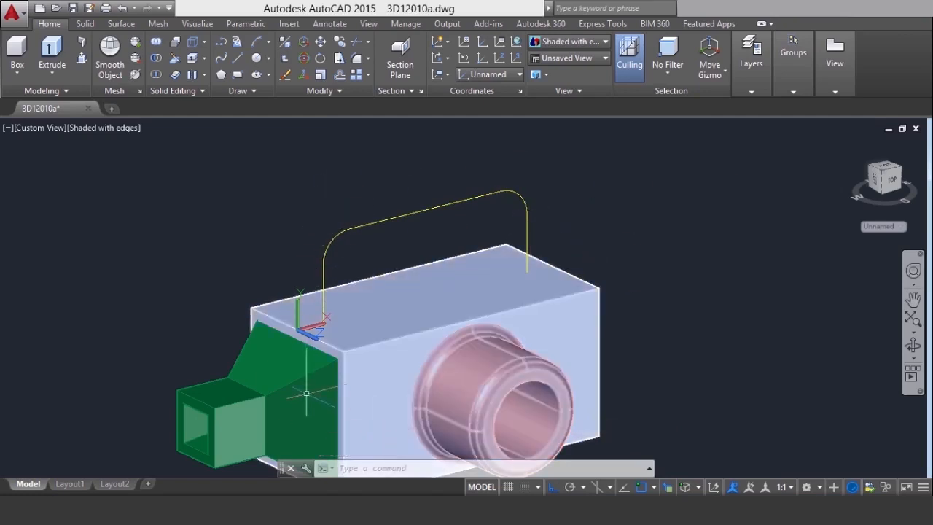
click(164, 260)
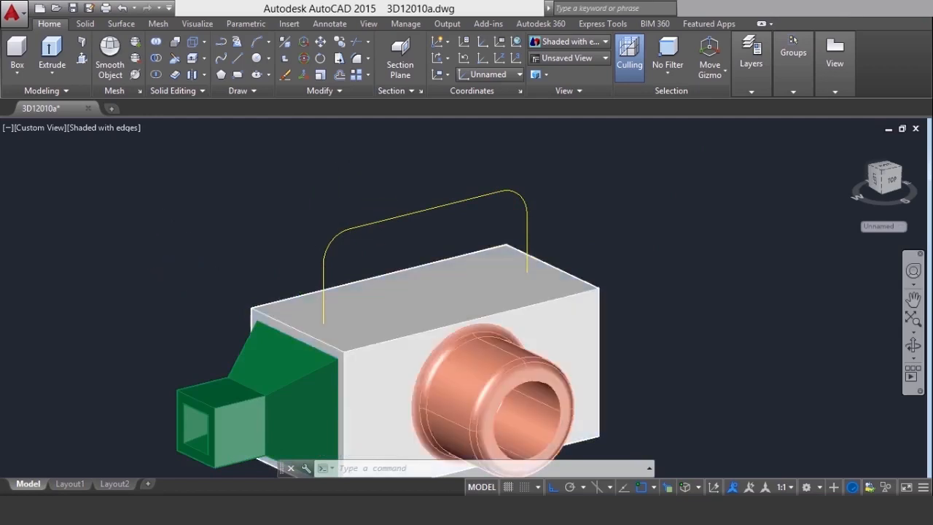
scroll(176, 228, up, 3)
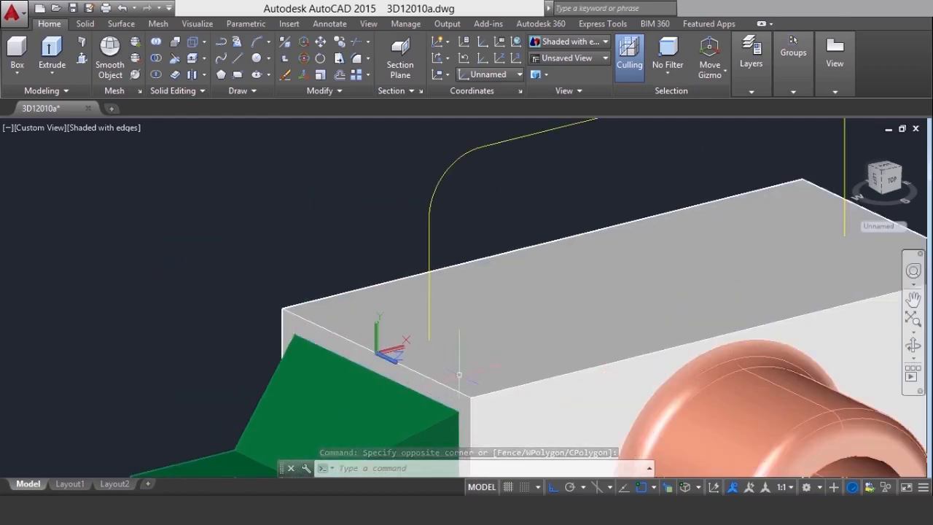
click(380, 324)
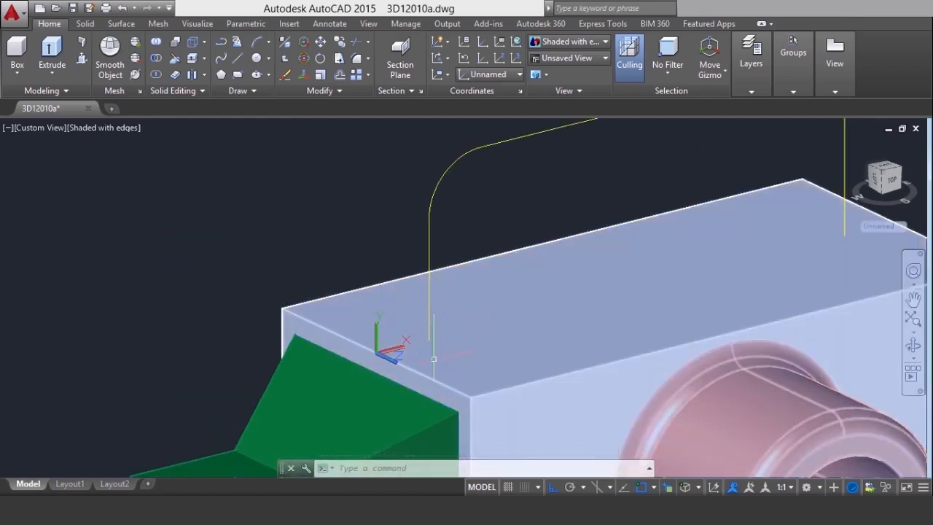
click(295, 224)
click(266, 238)
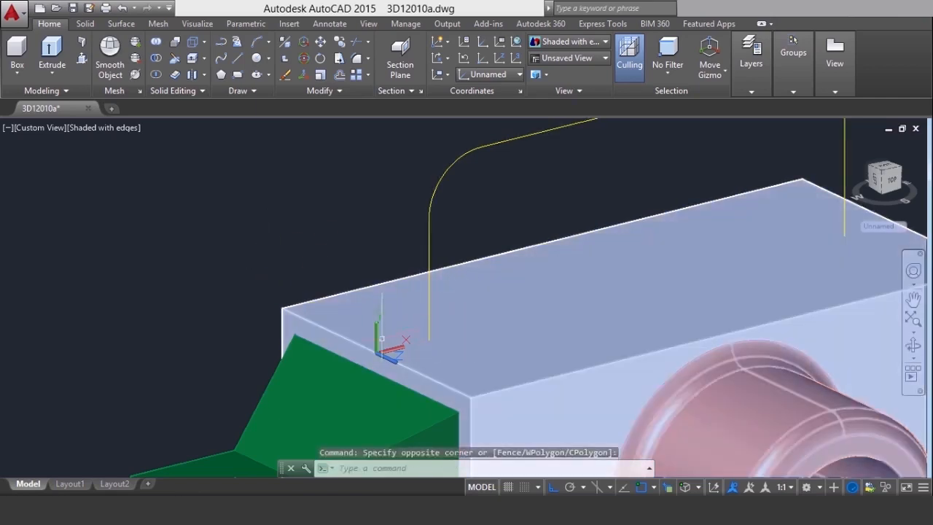
middle_drag(301, 282, 223, 258)
middle_drag(341, 319, 341, 346)
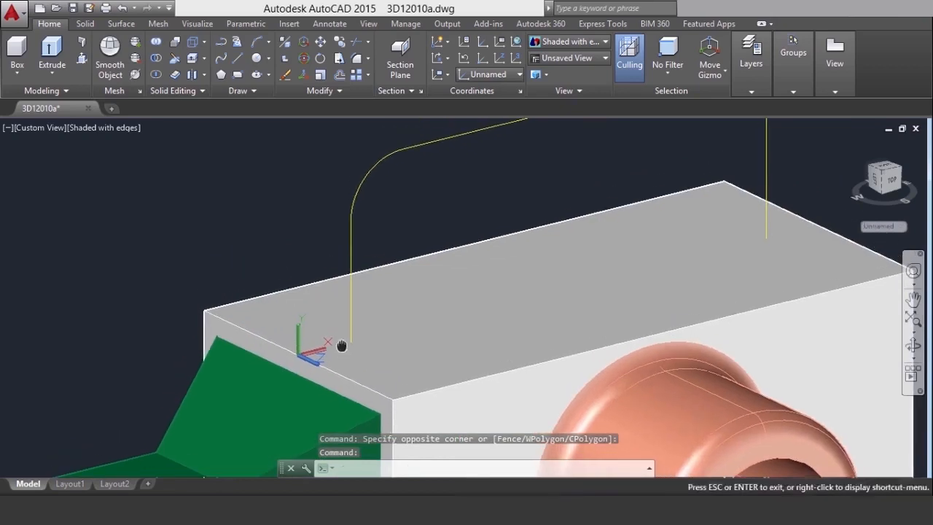
key(Escape)
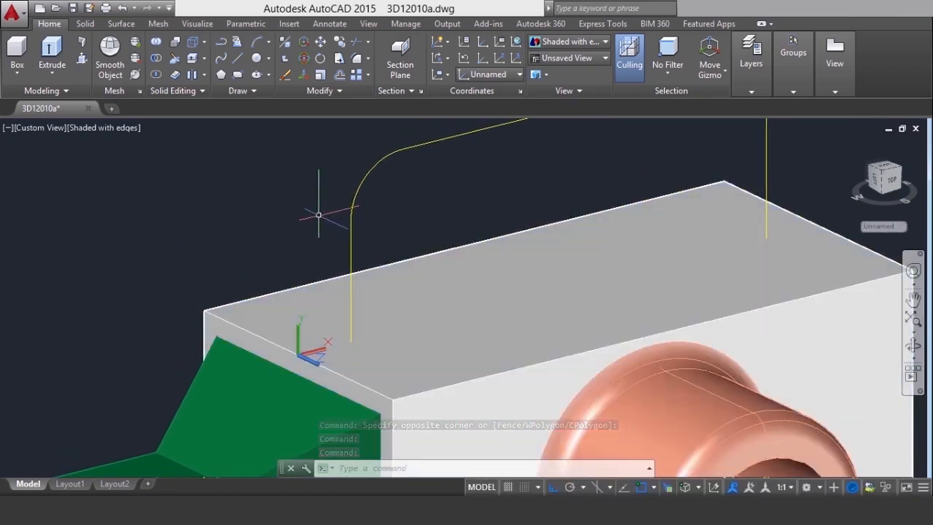
double_click(257, 203)
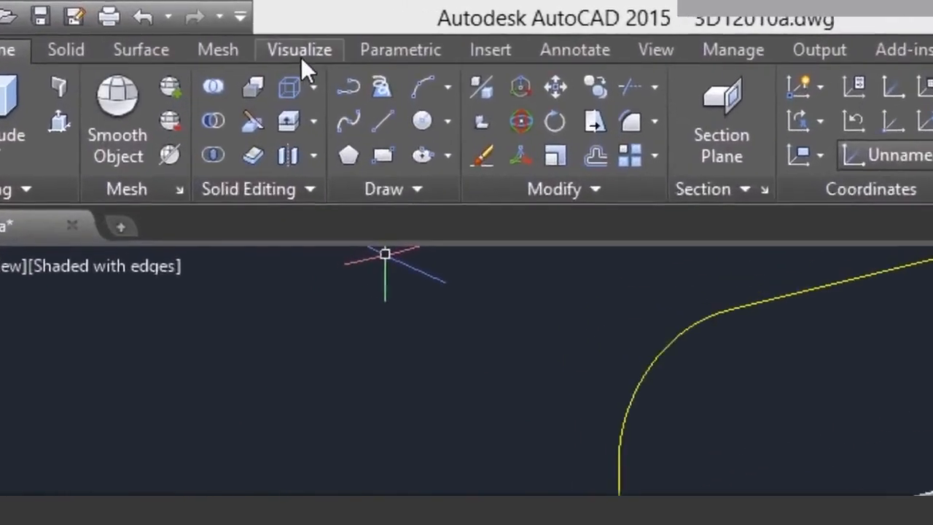
Set the UCS to the preset Top orientation so the XY plane is parallel to the box's top face
click(302, 57)
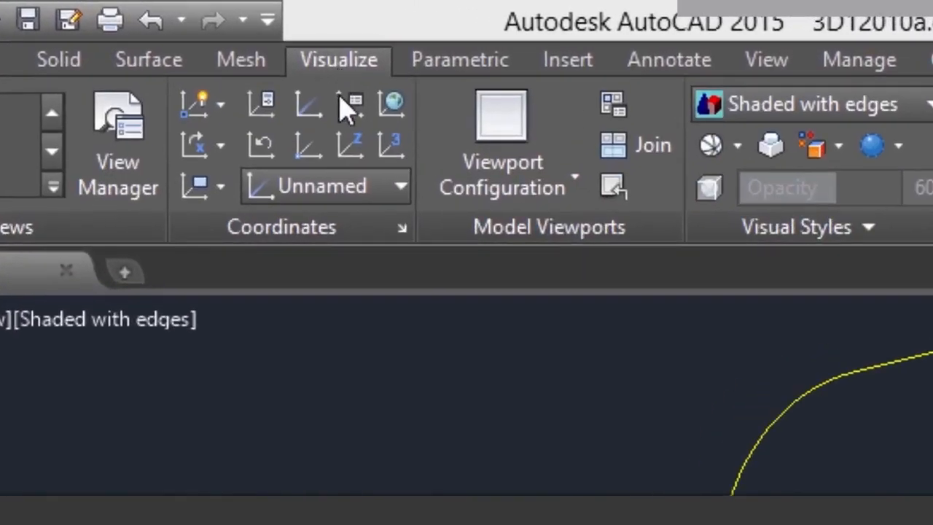
click(347, 194)
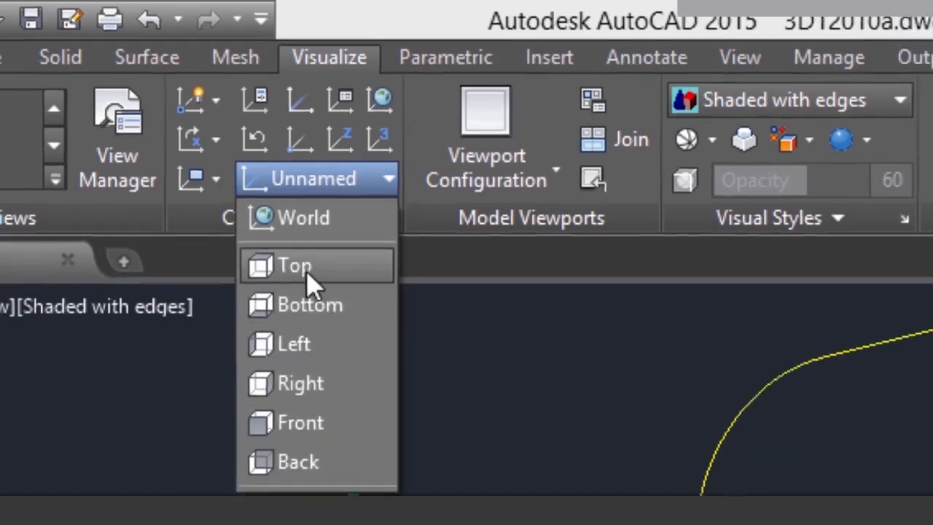
click(306, 277)
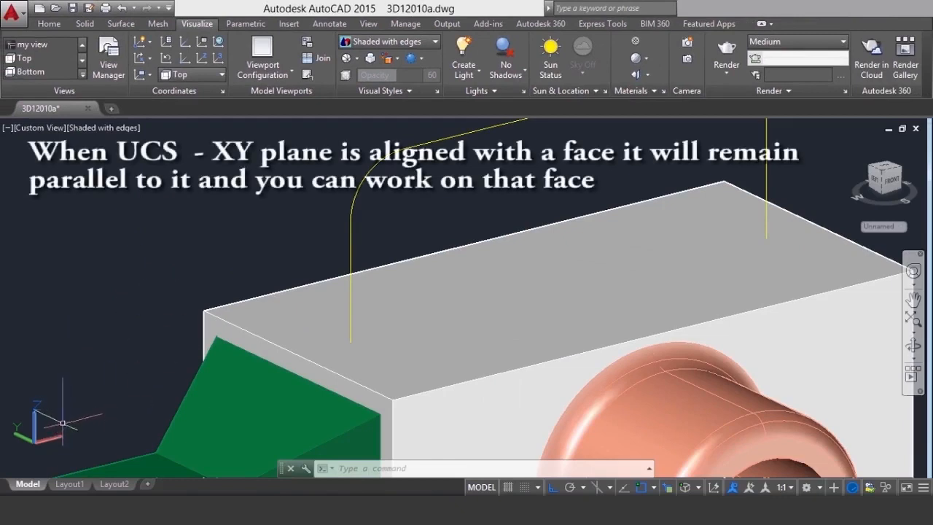
Draw a circle of radius 7.5 centred on the handle path's lower endpoint nearest the green solid
click(48, 24)
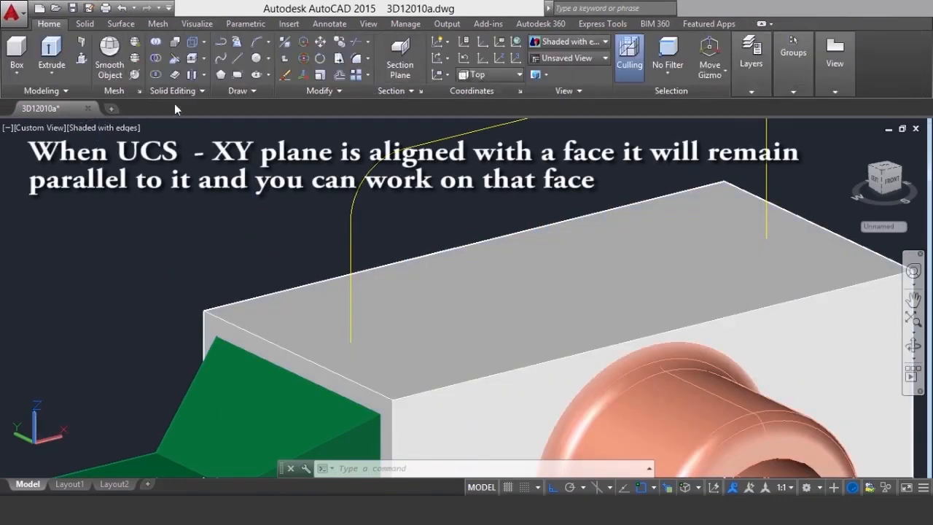
click(260, 62)
click(268, 59)
click(284, 79)
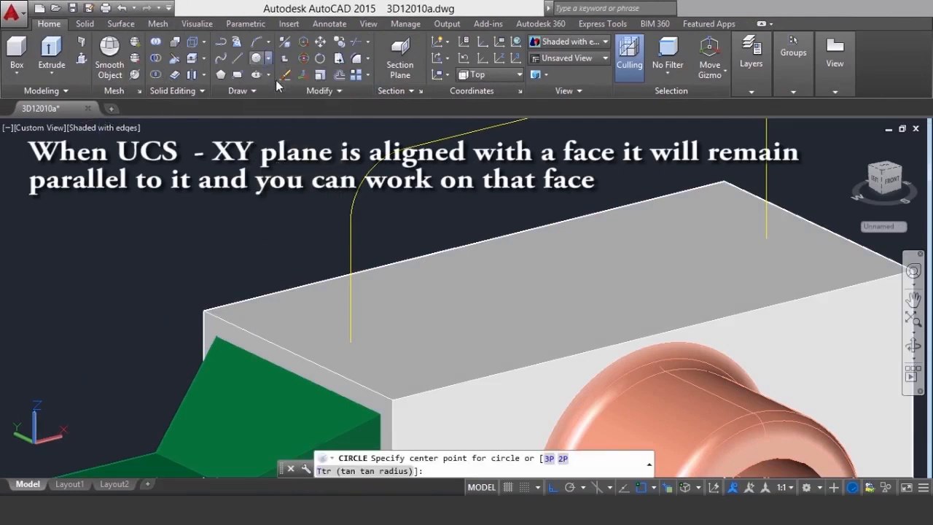
click(351, 341)
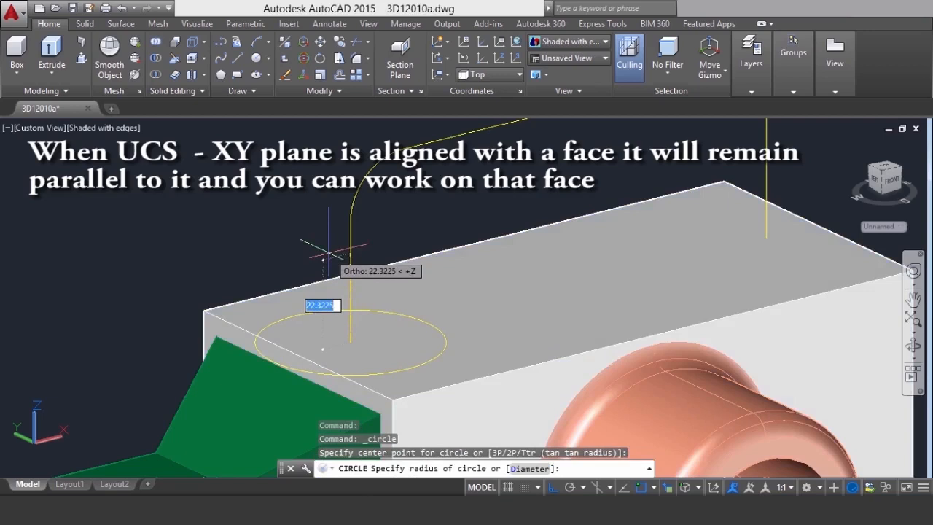
text(7.5)
key(Return)
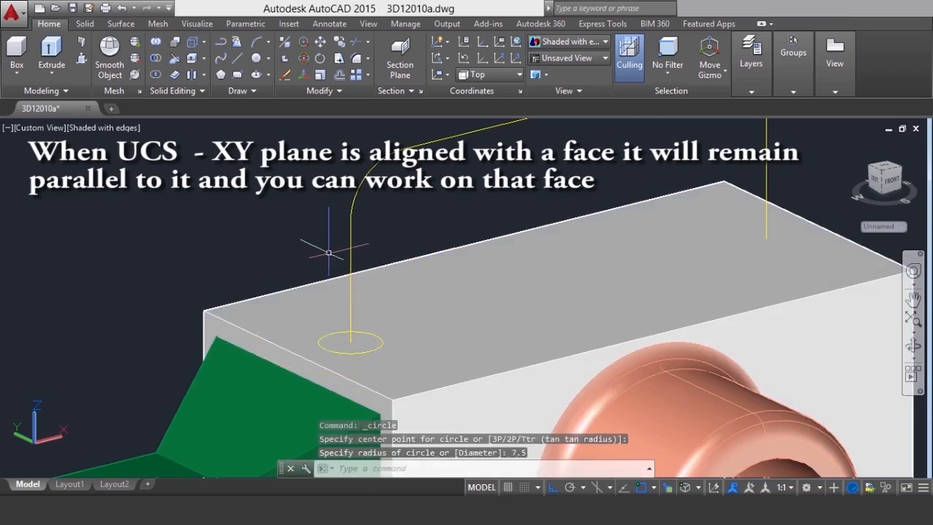
Extrude the circle as a solid with the Path option along the filleted yellow polyline
scroll(329, 253, down, 3)
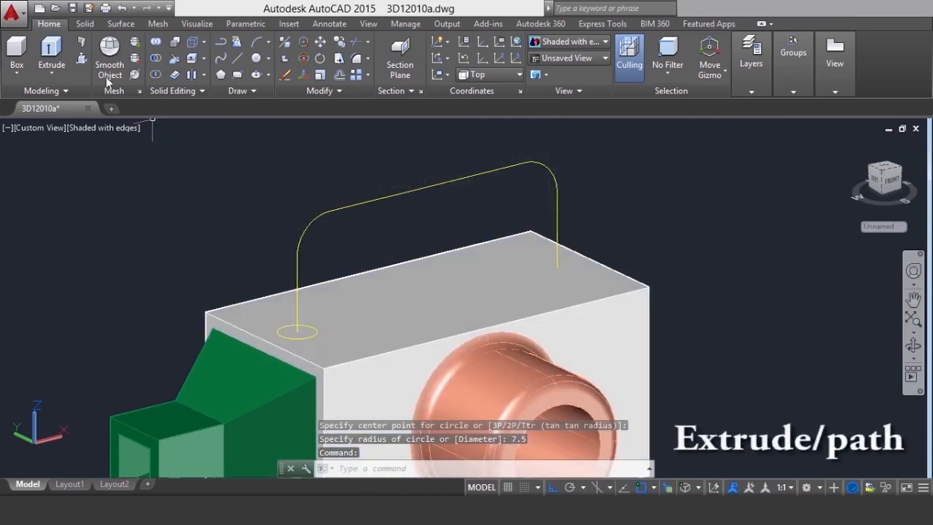
click(52, 73)
click(51, 95)
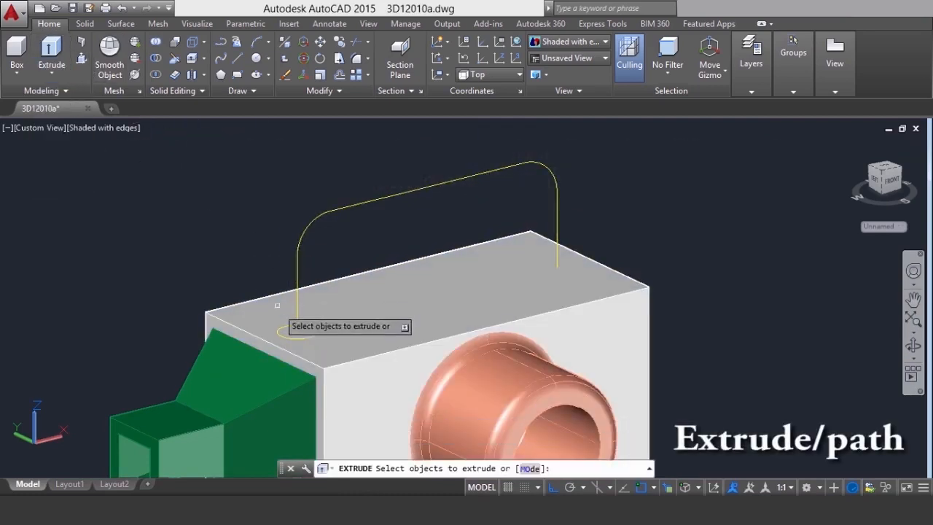
click(245, 264)
click(333, 355)
right_click(207, 215)
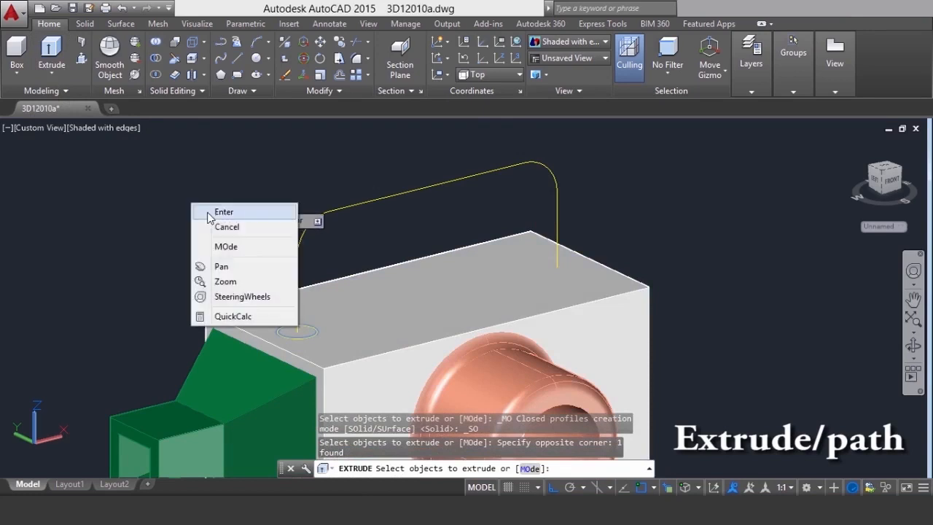
click(208, 213)
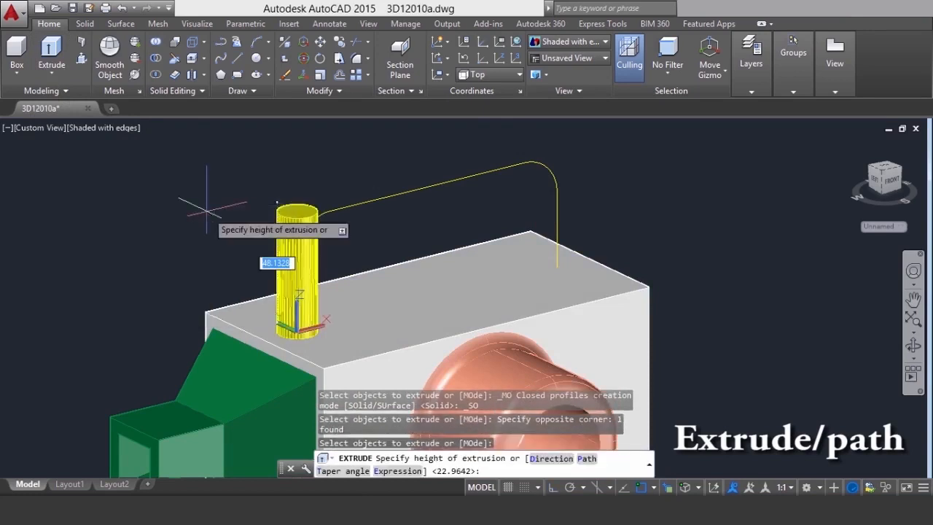
click(587, 458)
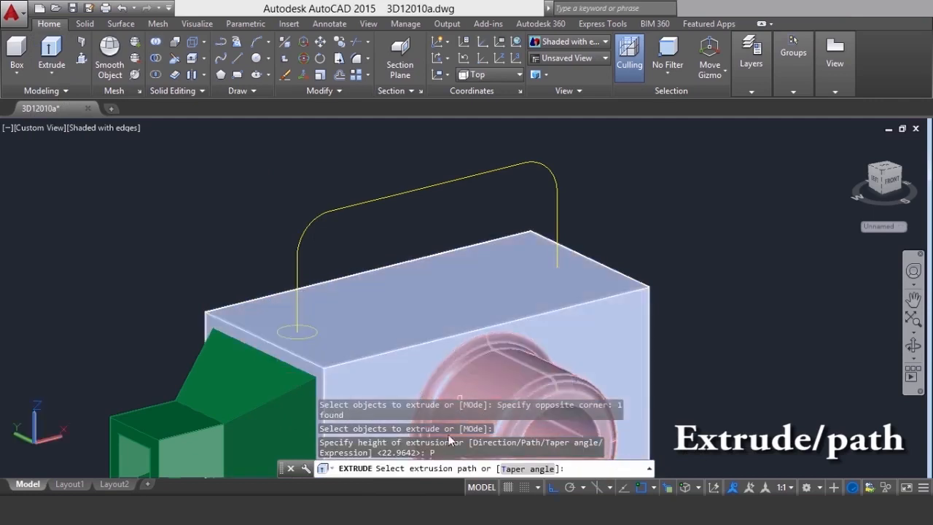
click(355, 204)
scroll(618, 188, down, 2)
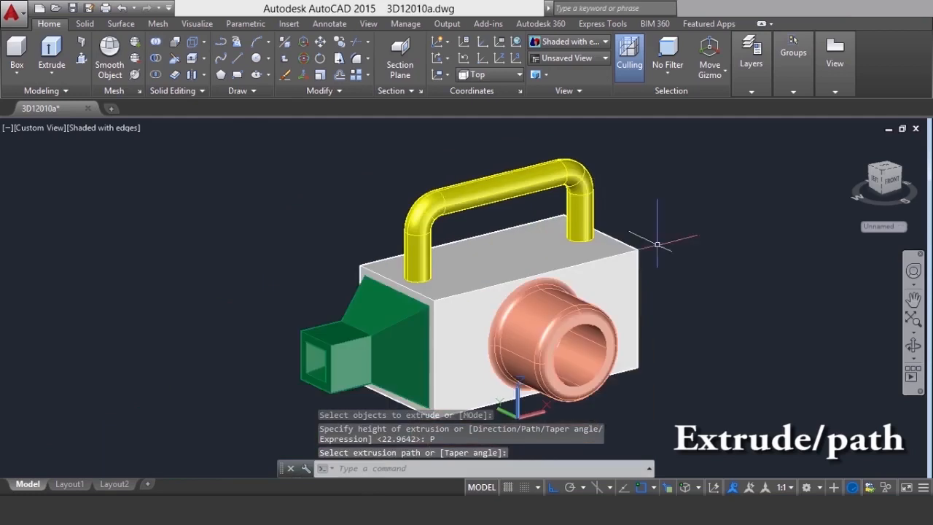
scroll(658, 246, up, 2)
shift+middle_drag(658, 247, 640, 277)
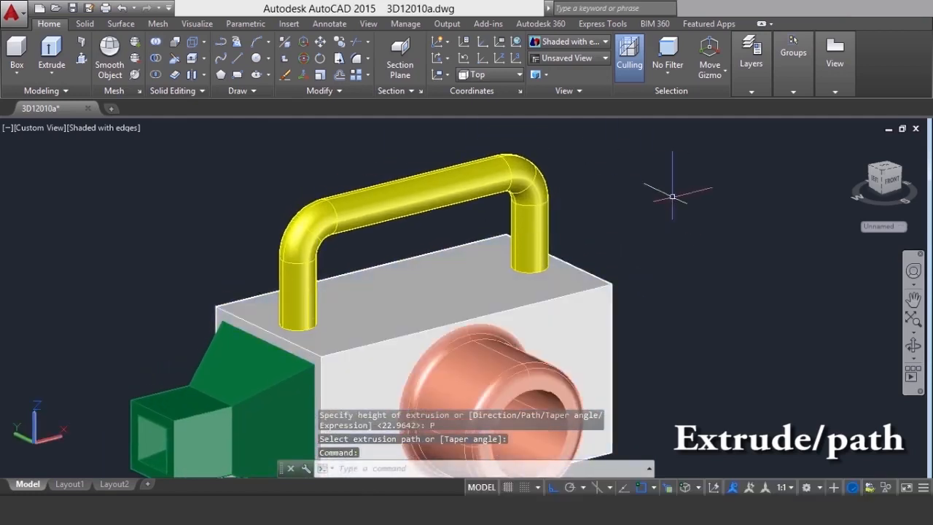
middle_drag(681, 218, 685, 193)
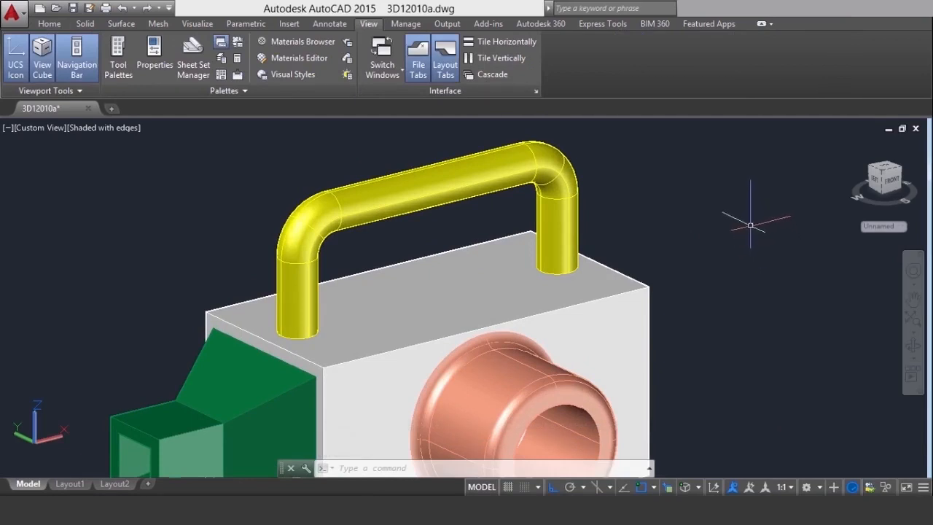
Undo the handle extrusion and erase the circle at the end of the yellow path
scroll(676, 202, down, 2)
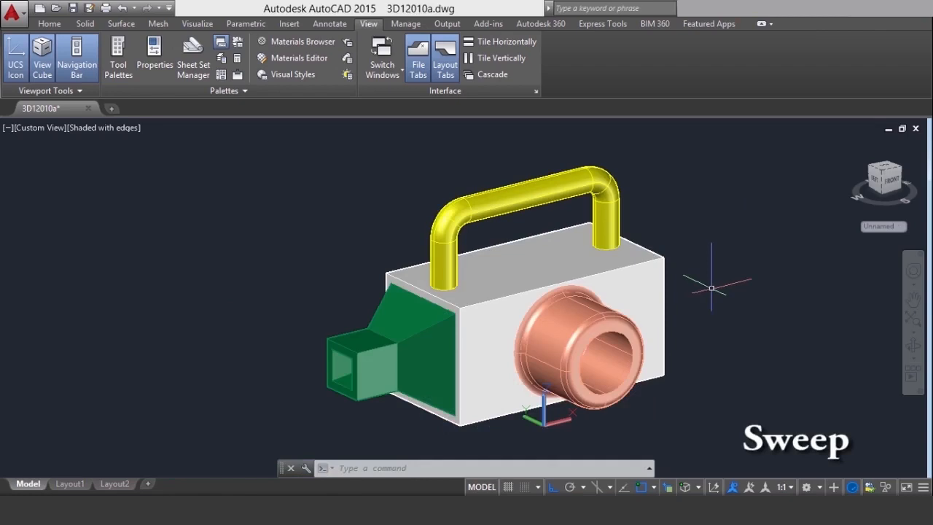
text(u)
key(Return)
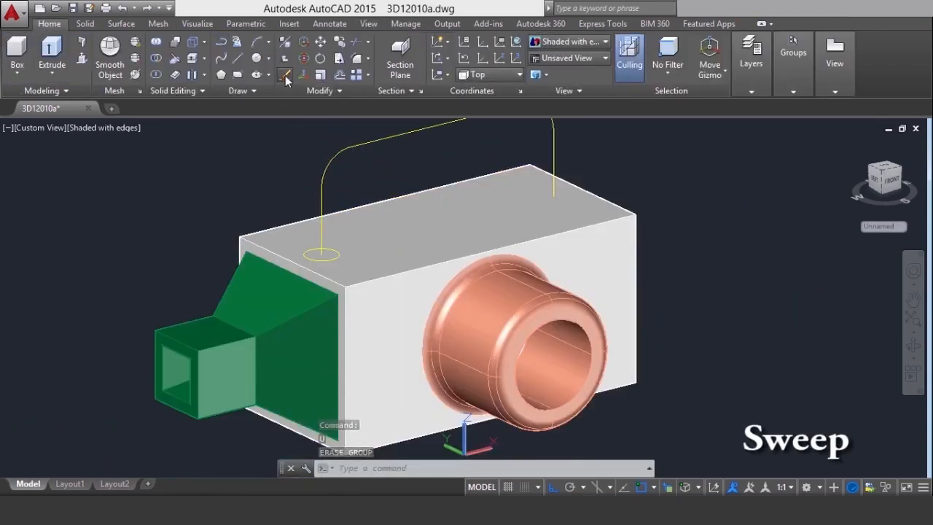
click(284, 76)
click(262, 194)
click(381, 285)
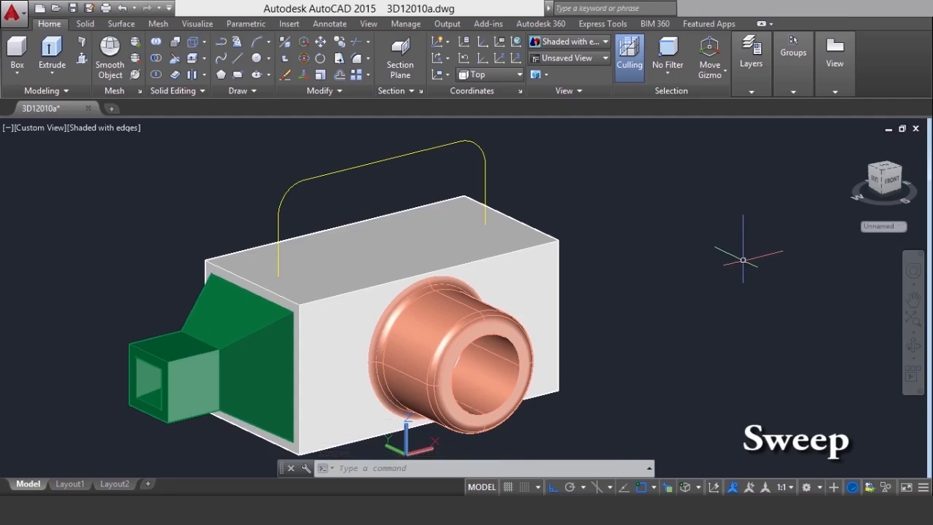
Draw a circle of radius 7.5 in the empty space beside the box, away from the handle path
scroll(345, 237, up, 1)
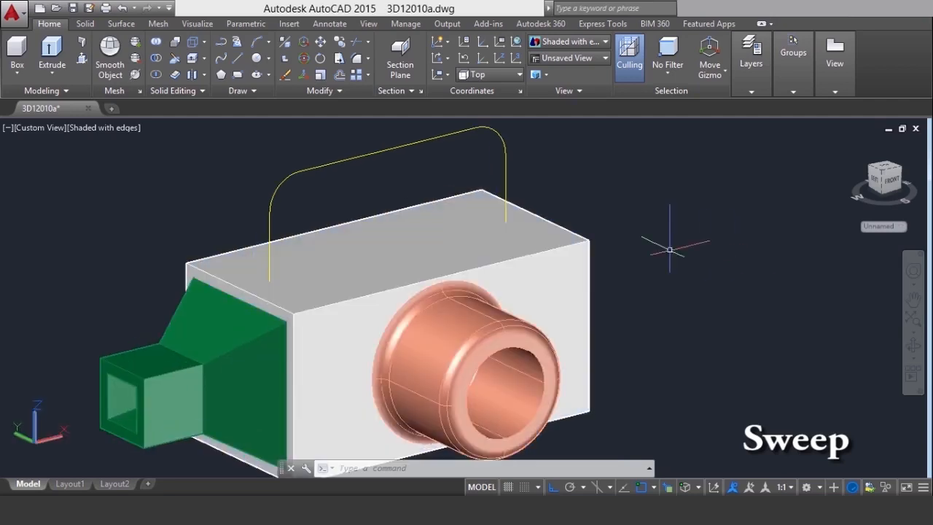
scroll(292, 262, up, 3)
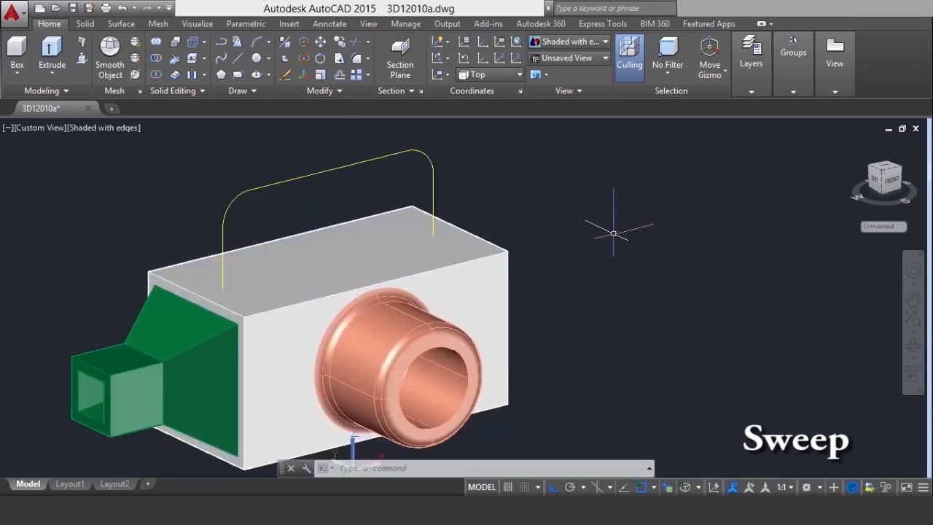
click(623, 264)
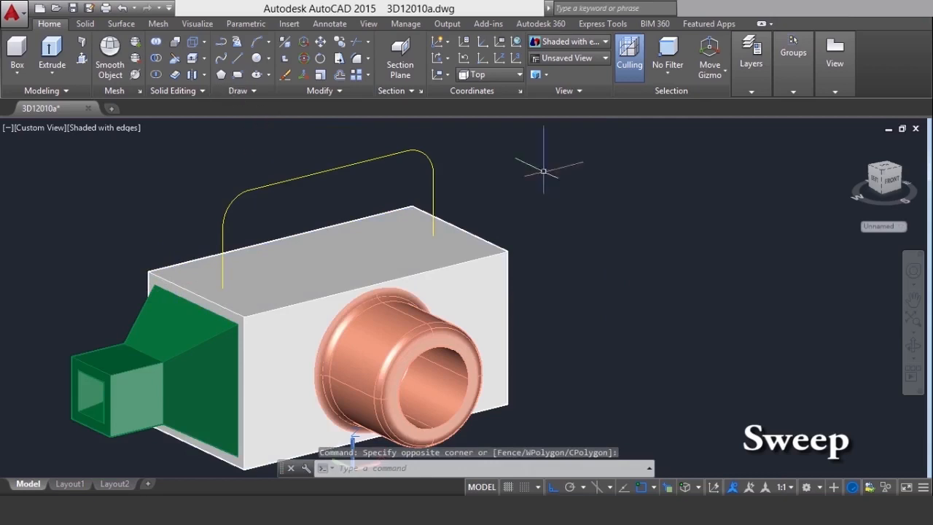
click(269, 59)
click(291, 77)
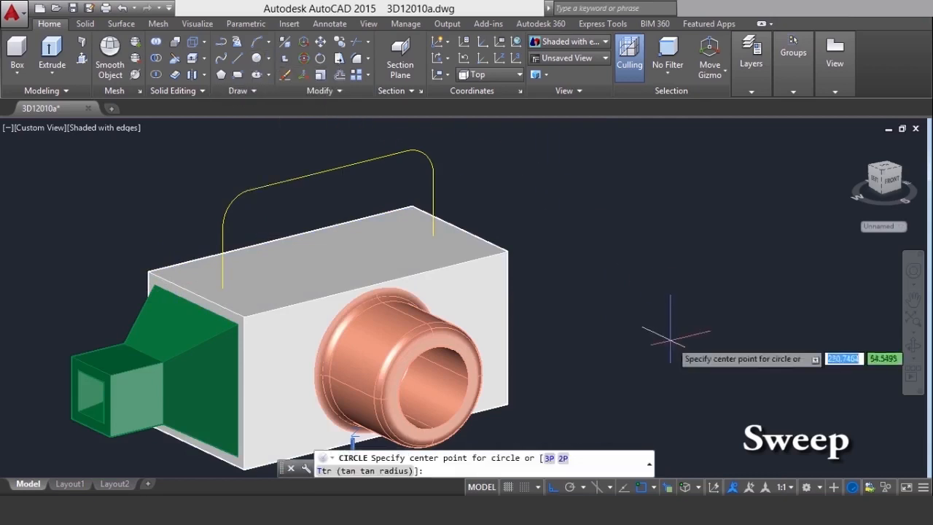
click(753, 300)
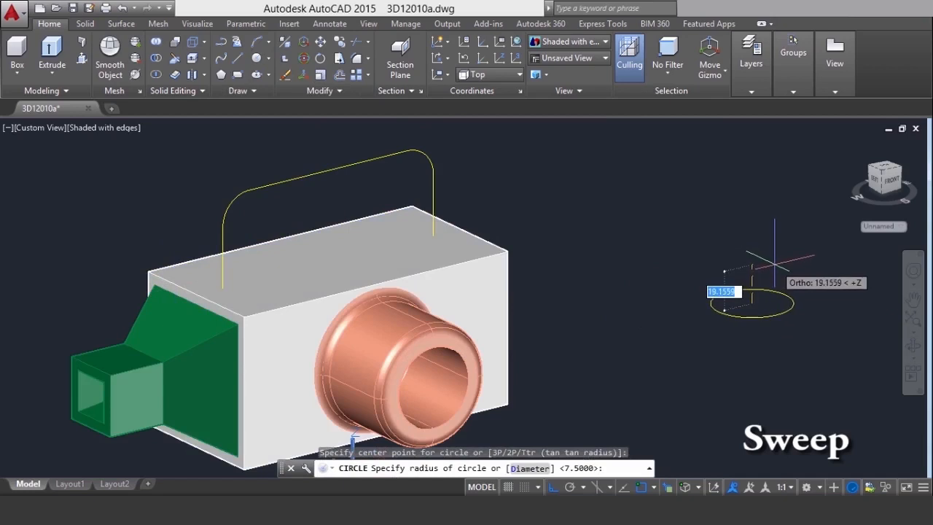
key(Return)
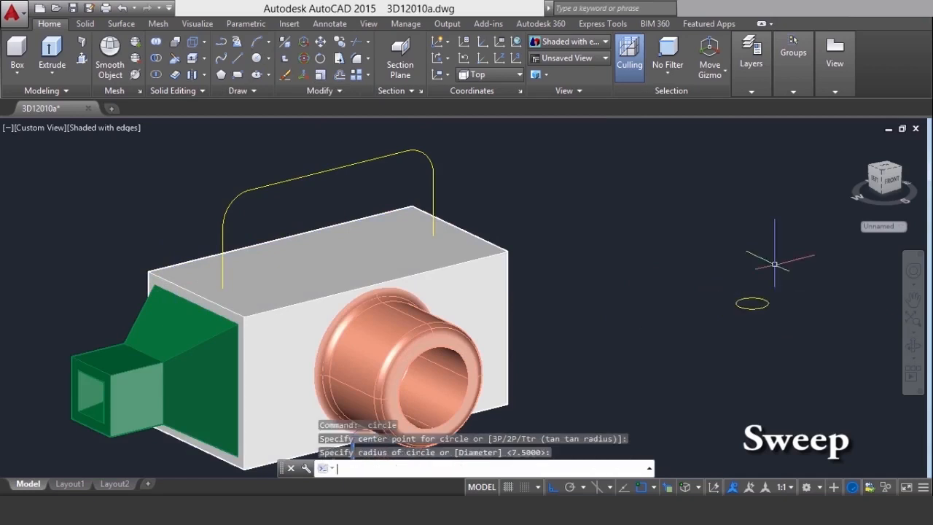
Sweep the circle as a solid along the filleted yellow polyline, and undo the sweep
click(51, 71)
click(70, 181)
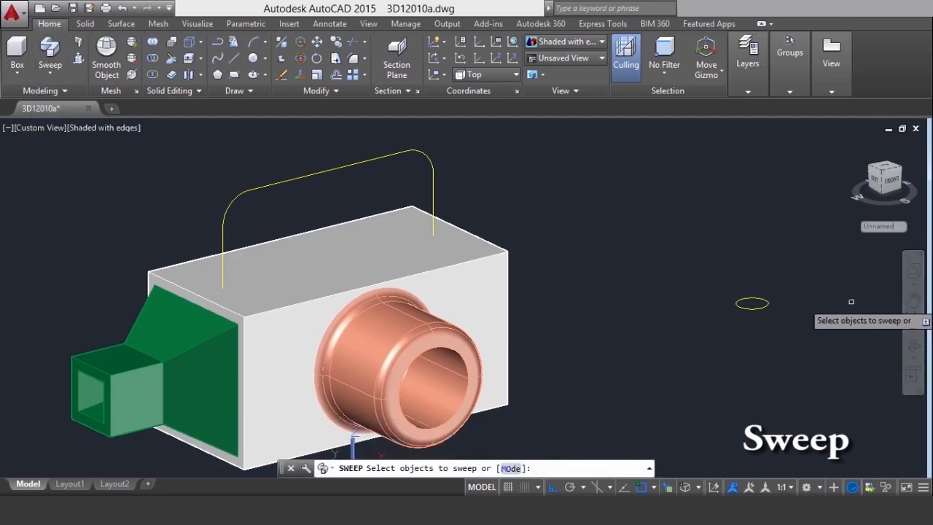
click(757, 308)
right_click(653, 256)
click(667, 266)
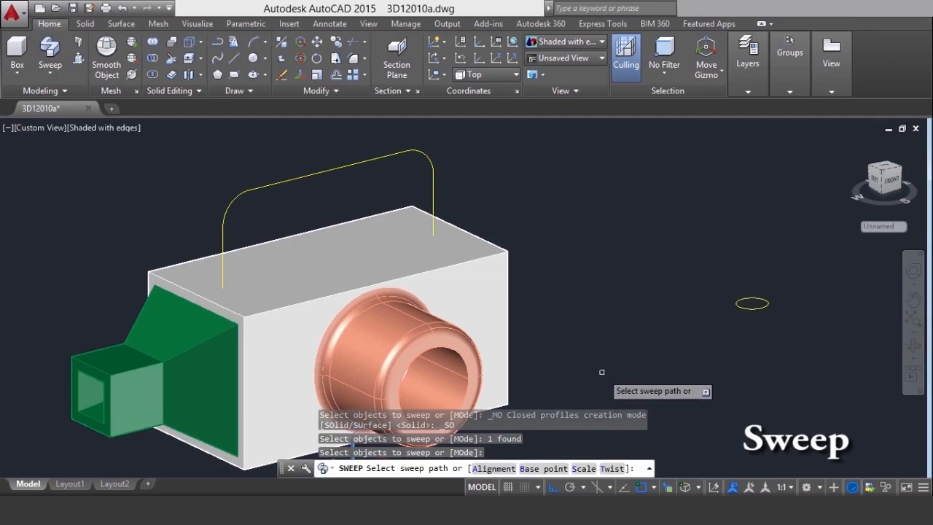
click(260, 185)
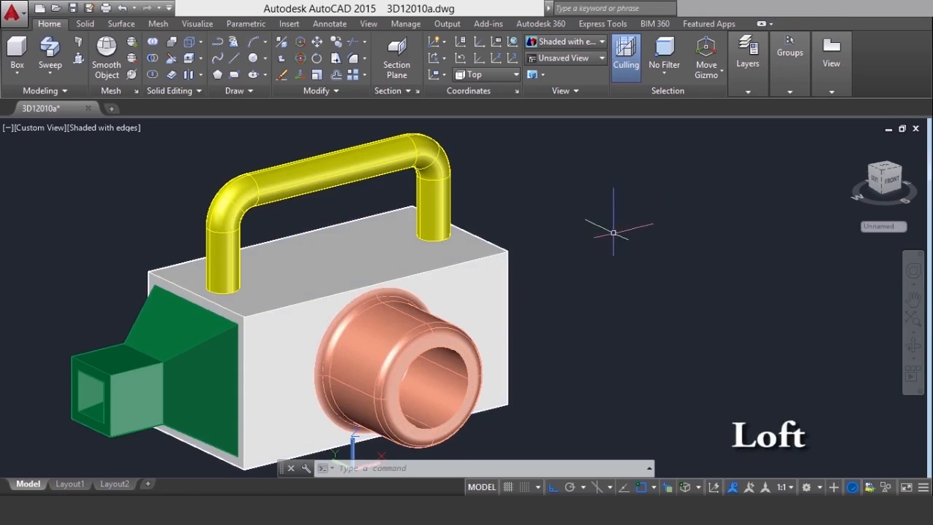
key(Return)
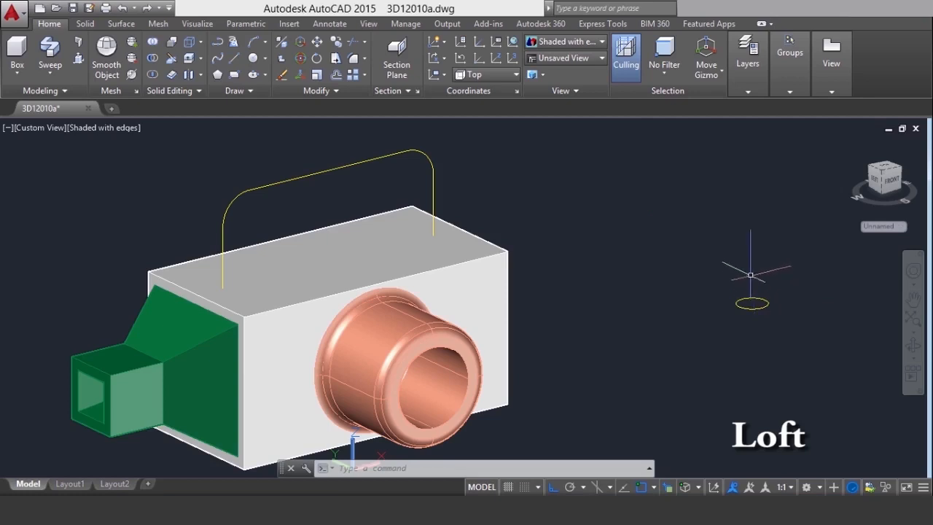
Move the circle by its centre to the handle path's lower endpoint nearest the green solid
click(315, 45)
click(687, 248)
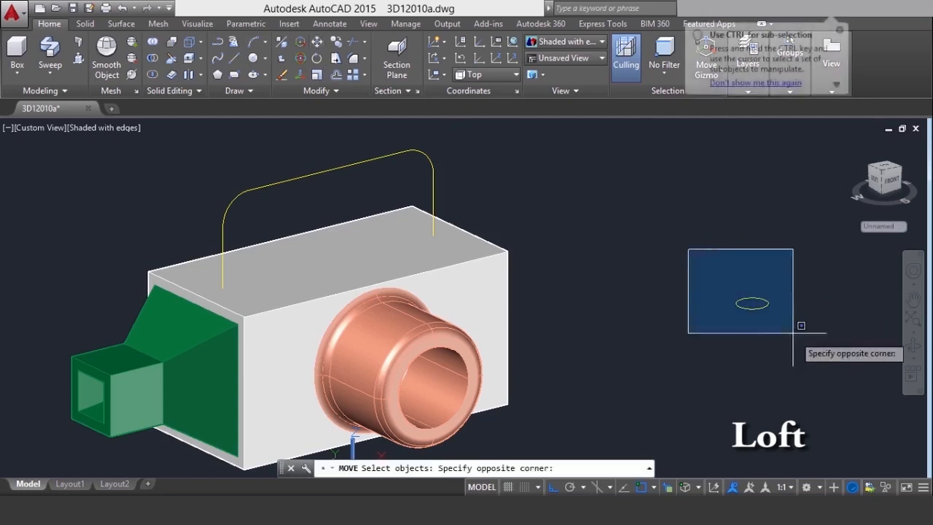
click(828, 368)
key(Return)
click(751, 303)
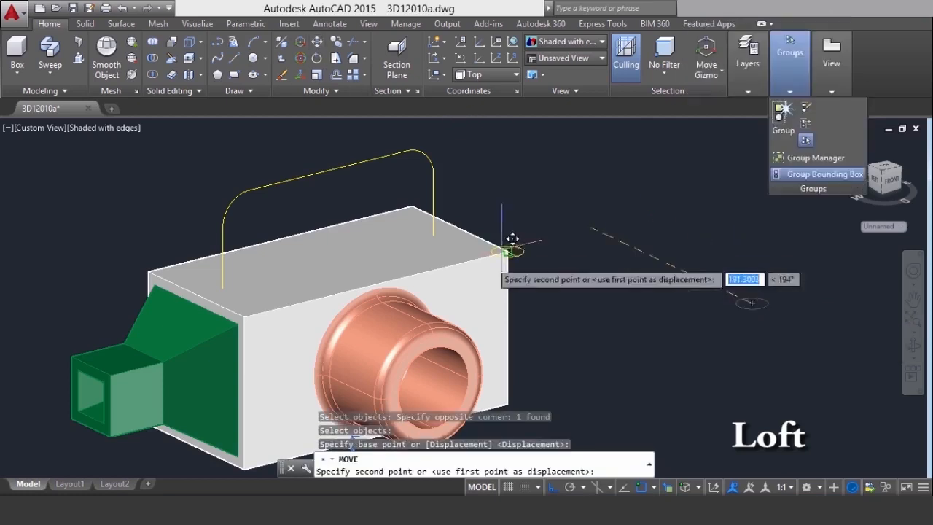
click(233, 277)
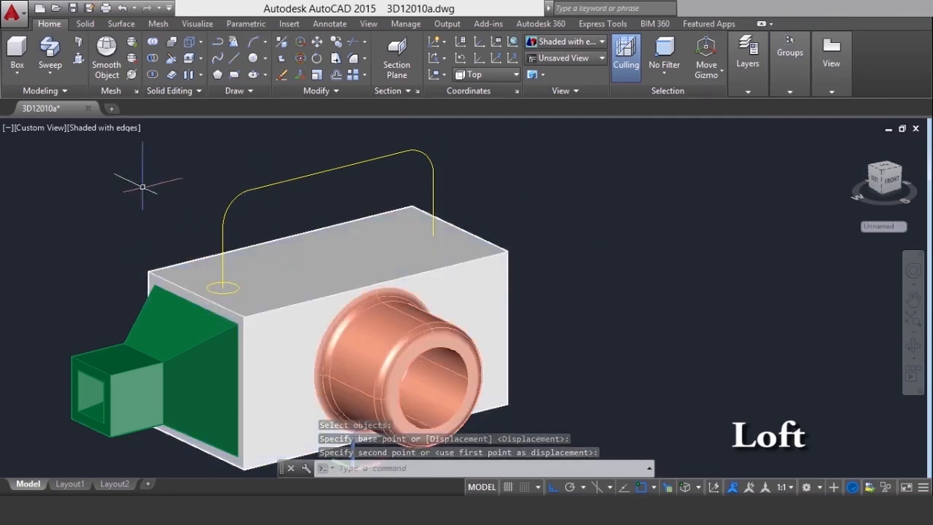
Copy the circle from its centre to the lower endpoint at the other end of the handle path
text(co)
key(Return)
click(138, 216)
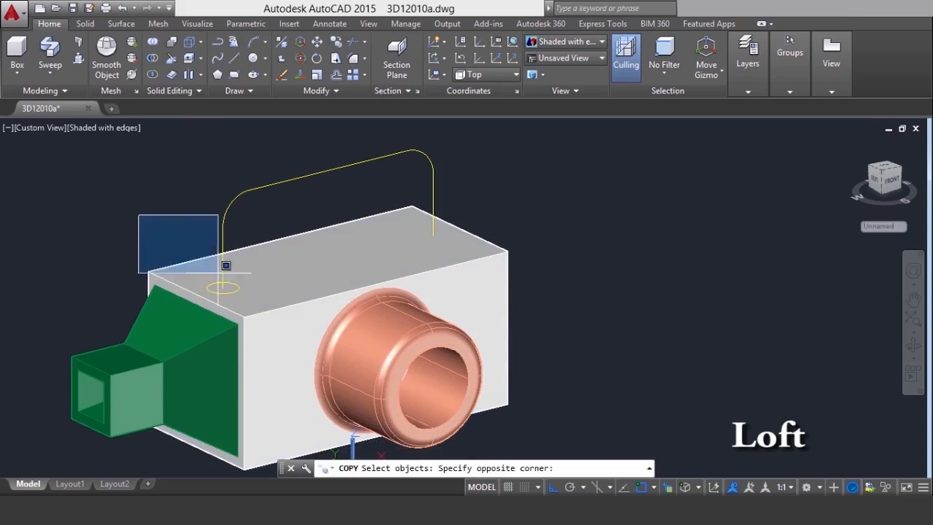
click(248, 300)
key(Return)
scroll(222, 286, up, 3)
click(222, 287)
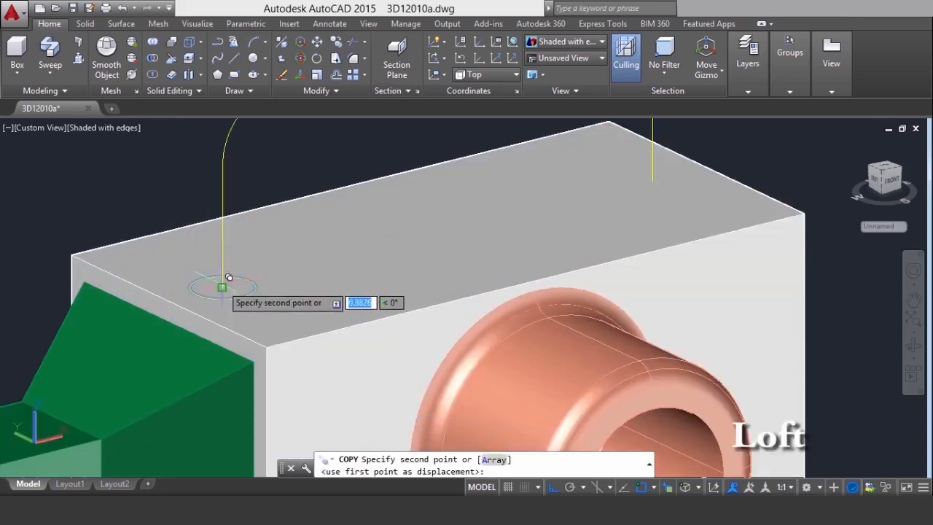
scroll(222, 286, down, 3)
click(489, 215)
scroll(489, 215, down, 1)
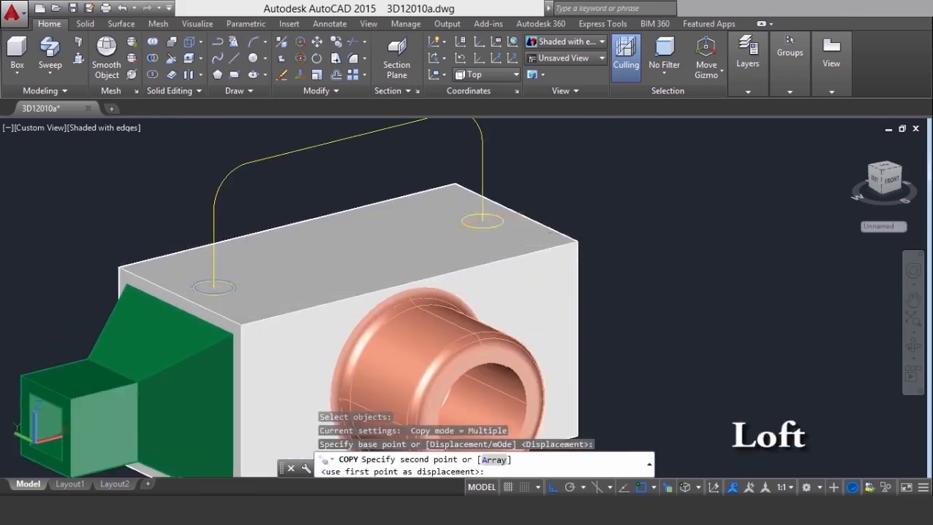
key(Return)
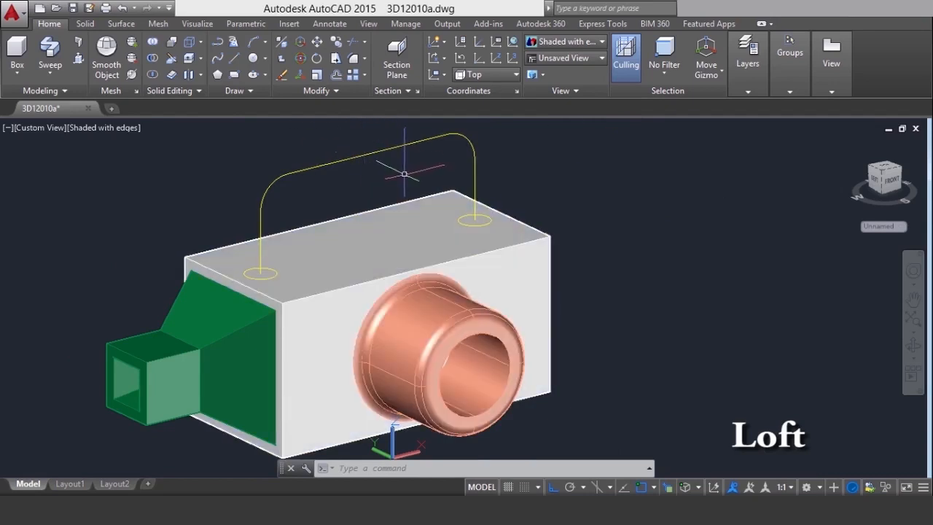
Set the UCS to the preset Left orientation
click(913, 345)
drag(579, 321, 591, 309)
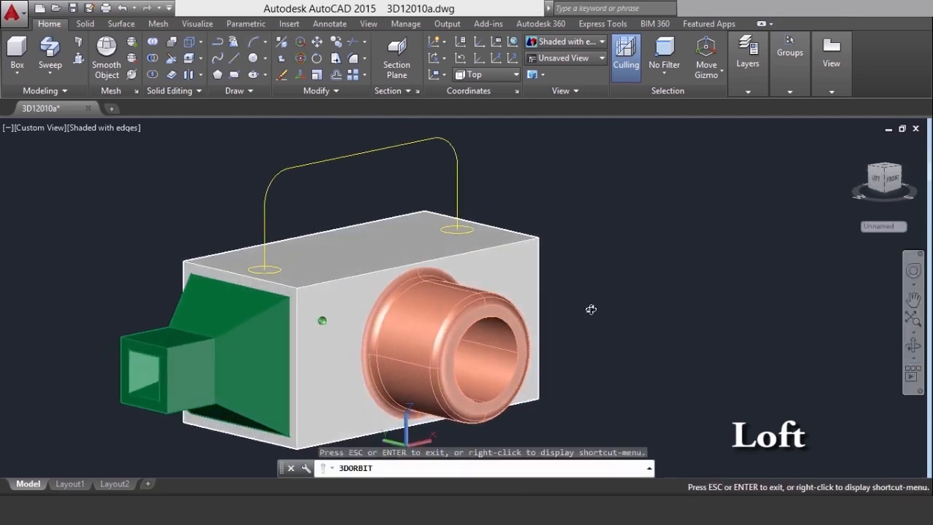
right_click(655, 175)
click(688, 186)
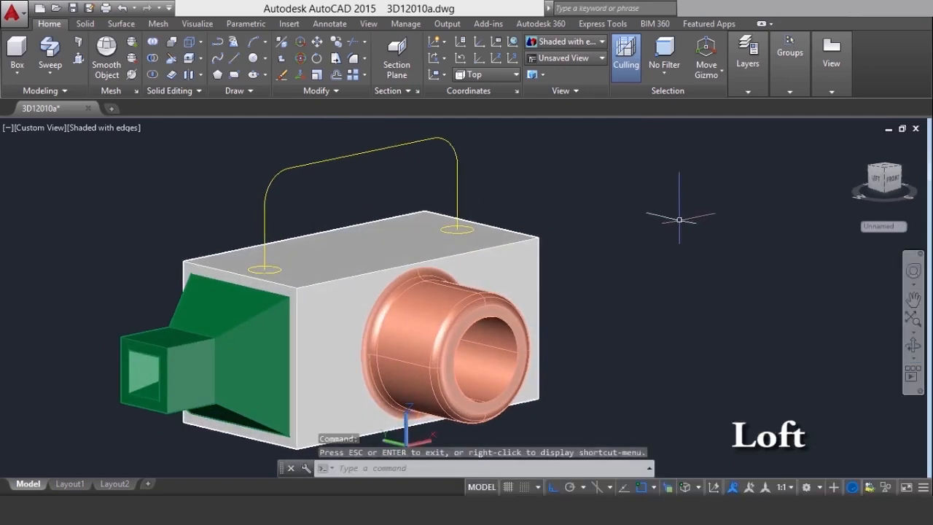
click(196, 24)
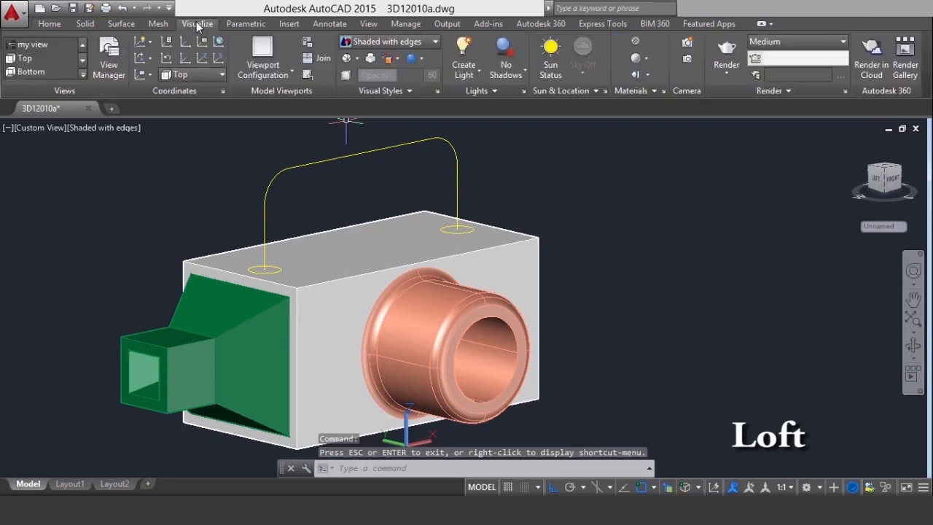
click(193, 74)
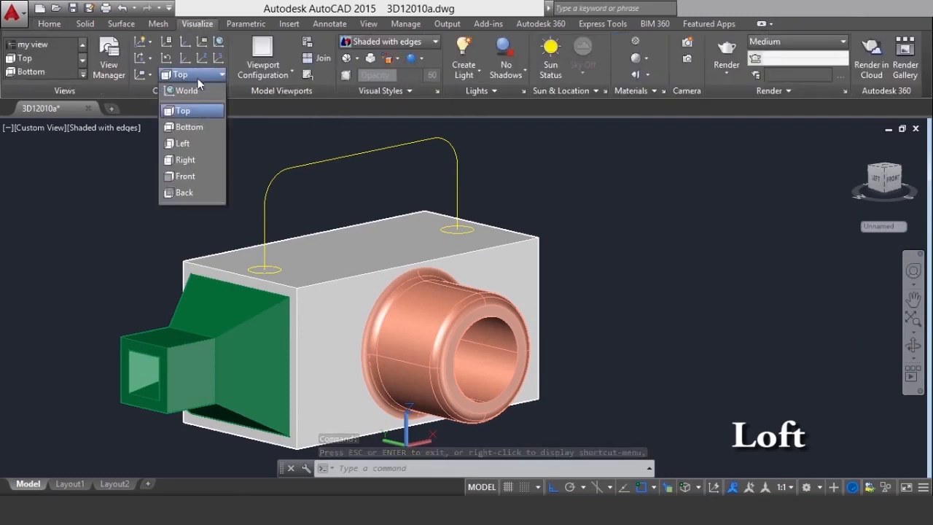
click(186, 148)
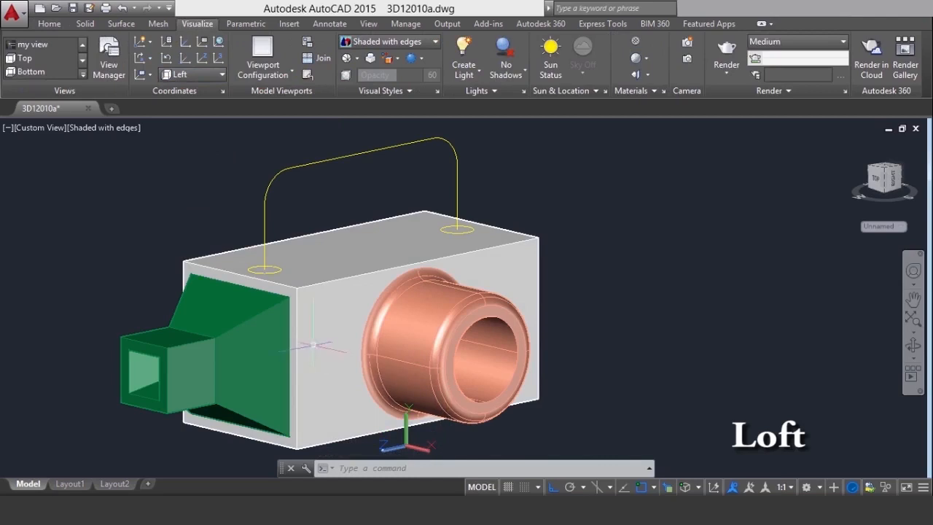
Draw a centre-defined ellipse beside the box with a first axis distance of 30 and an other axis distance of 7.5
click(49, 26)
click(265, 75)
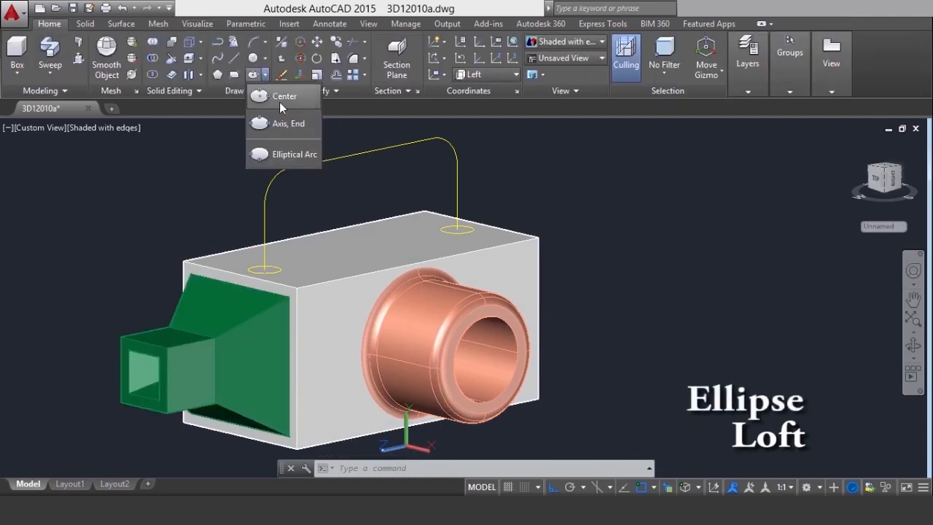
click(279, 102)
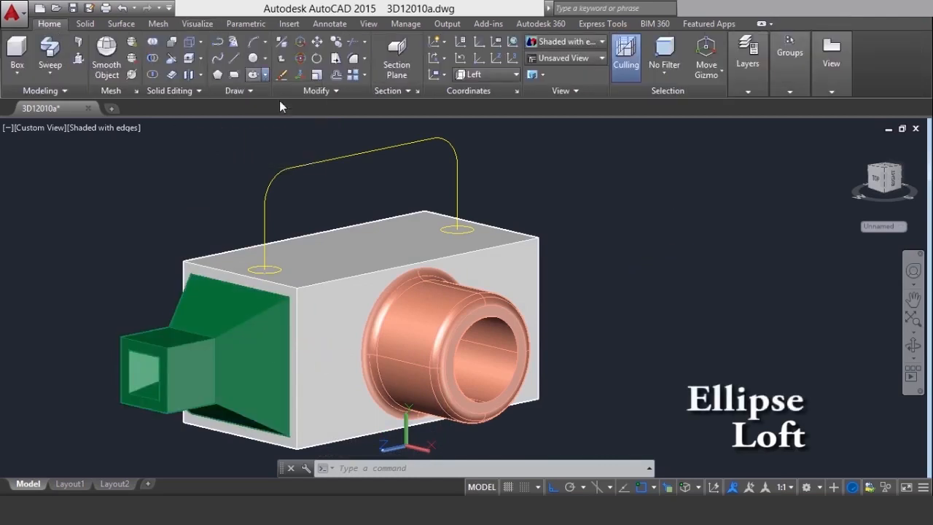
click(675, 286)
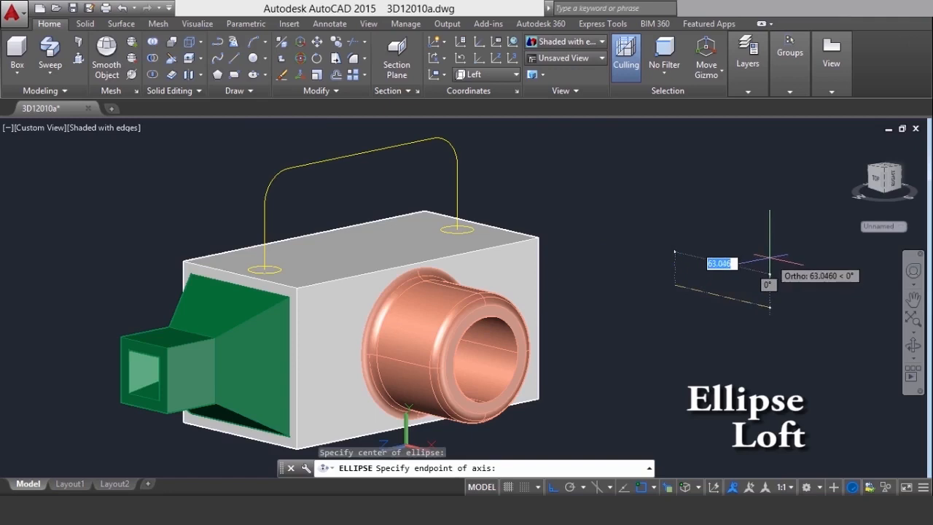
text(3)
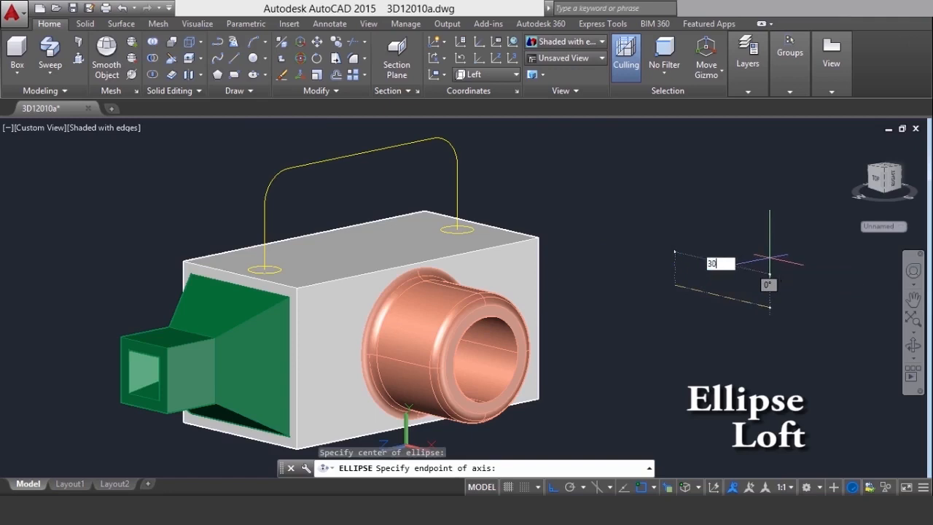
text(0)
key(Return)
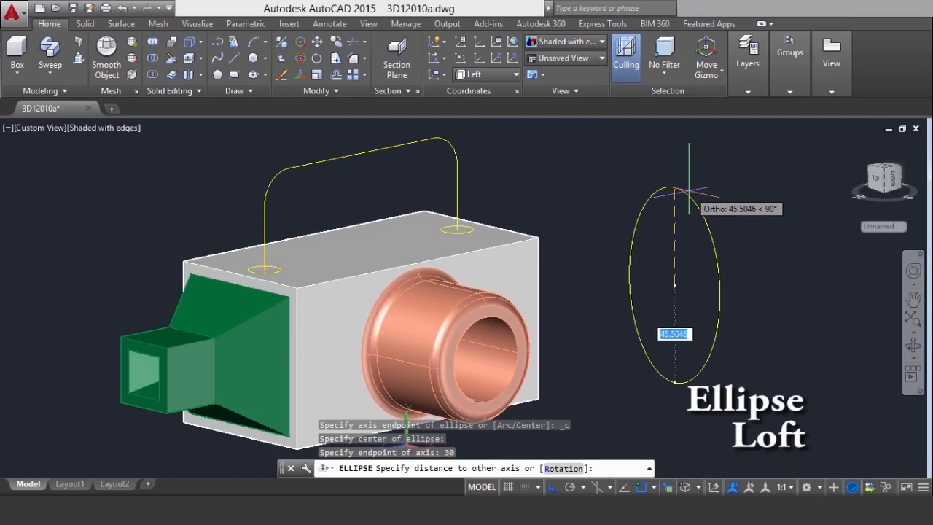
text(7.5)
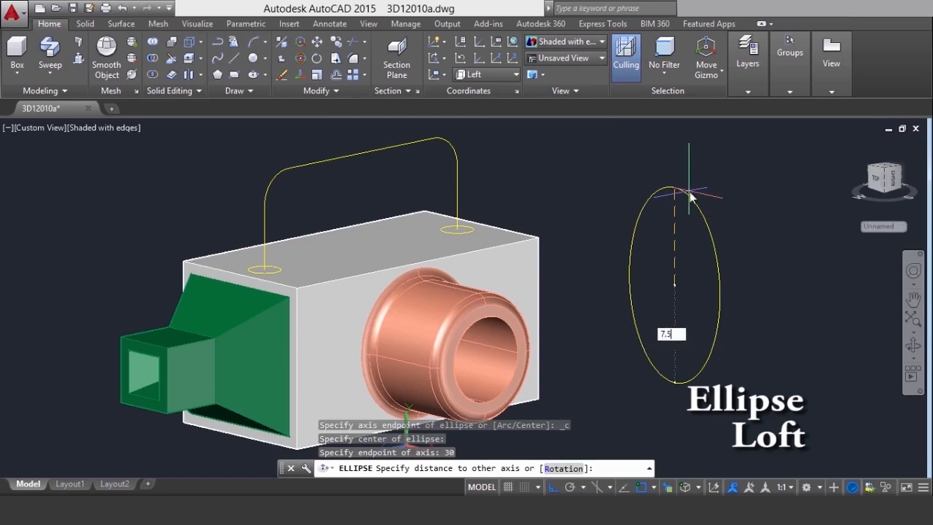
key(Return)
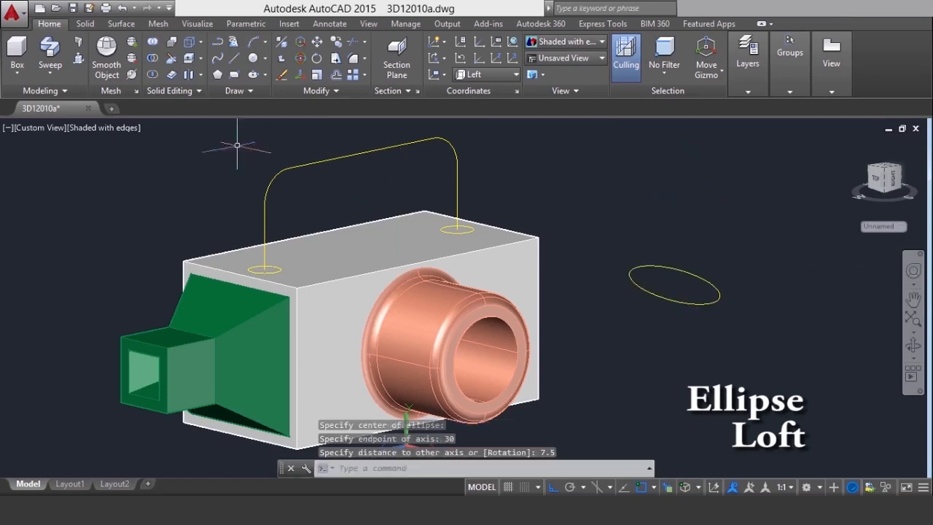
Move the ellipse by its centre to the midpoint of the handle path's upper straight segment
click(317, 45)
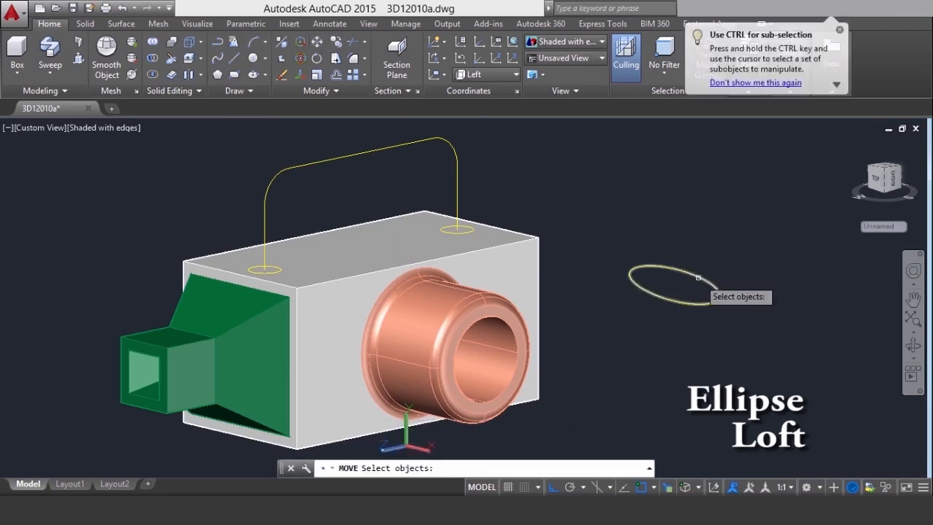
click(701, 270)
key(Return)
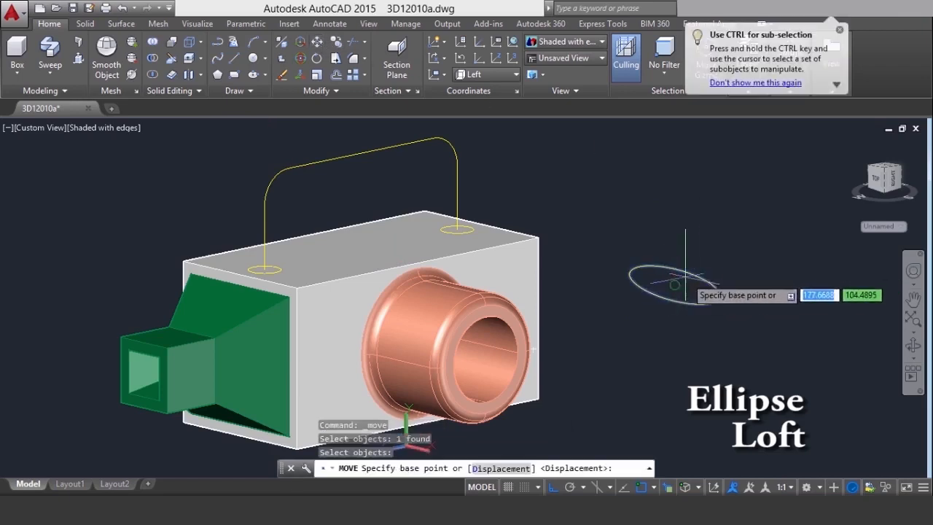
click(675, 285)
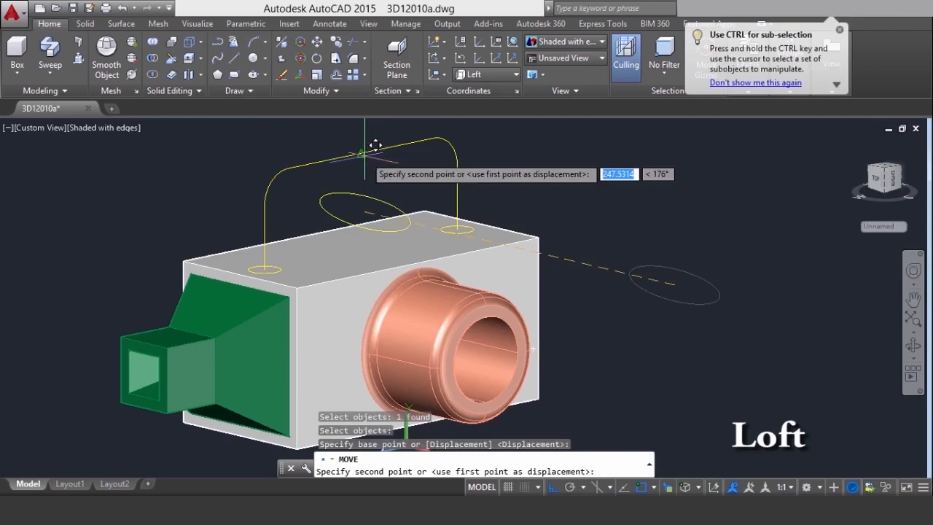
click(361, 153)
click(678, 339)
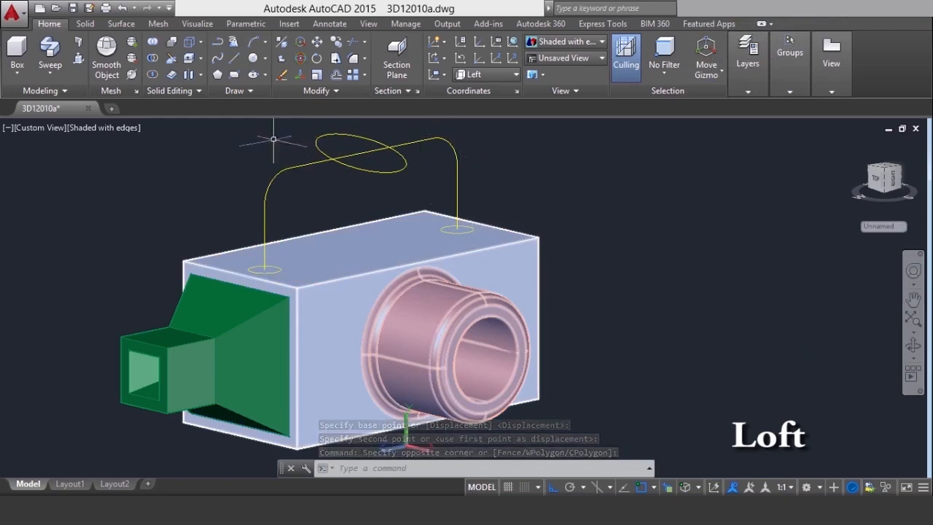
Loft a solid through the first end circle, the ellipse and the other end circle, using the handle polyline as the path
click(49, 72)
click(61, 130)
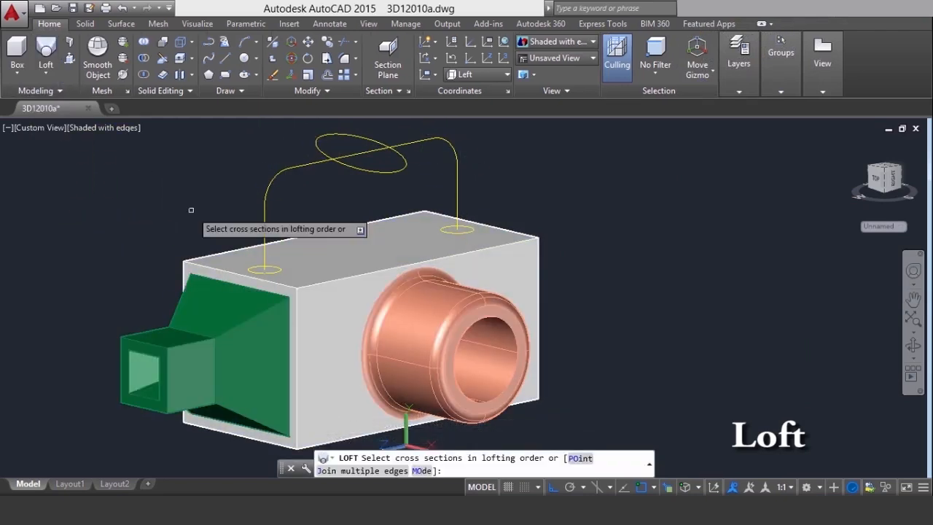
click(204, 231)
click(296, 273)
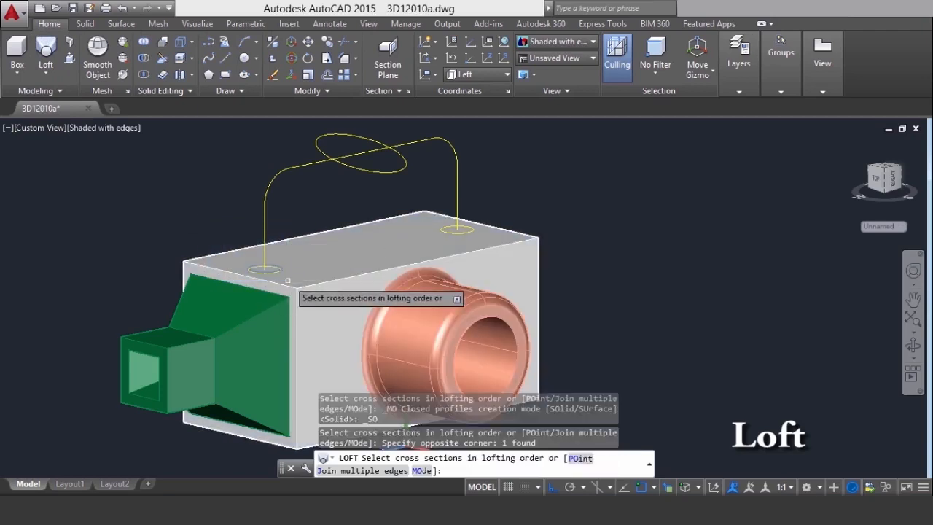
click(381, 172)
click(416, 191)
click(492, 242)
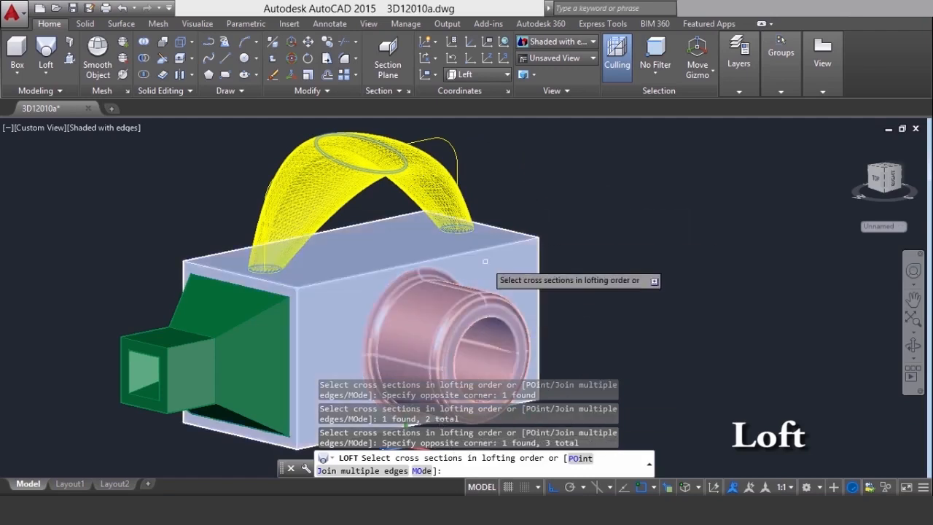
key(Return)
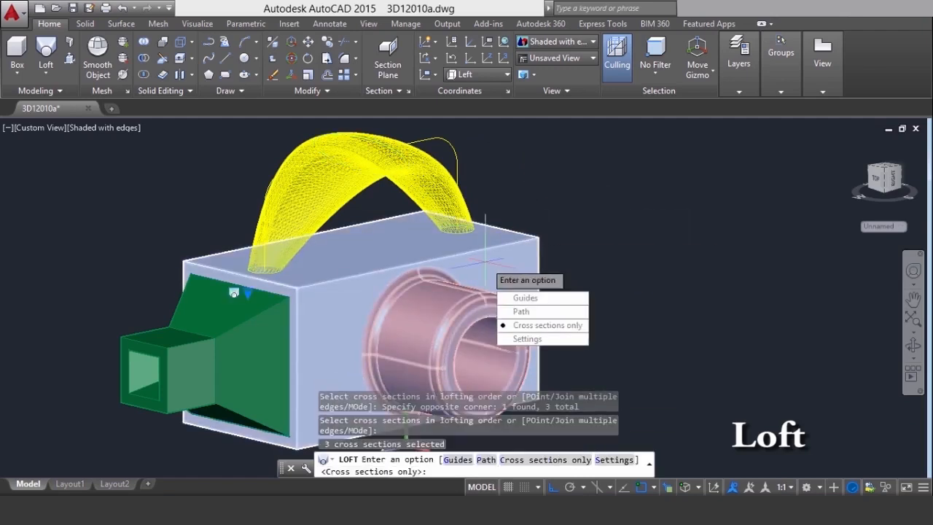
click(485, 461)
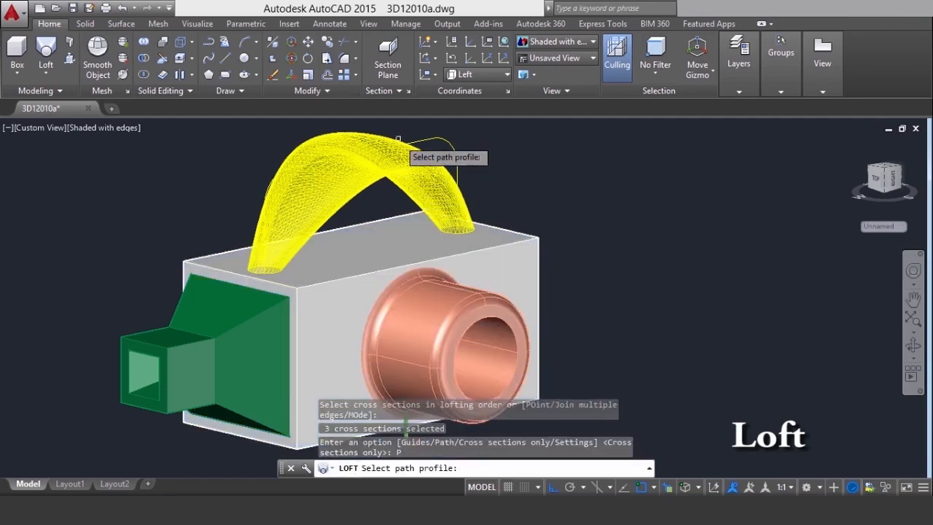
click(419, 140)
middle_drag(720, 229, 758, 256)
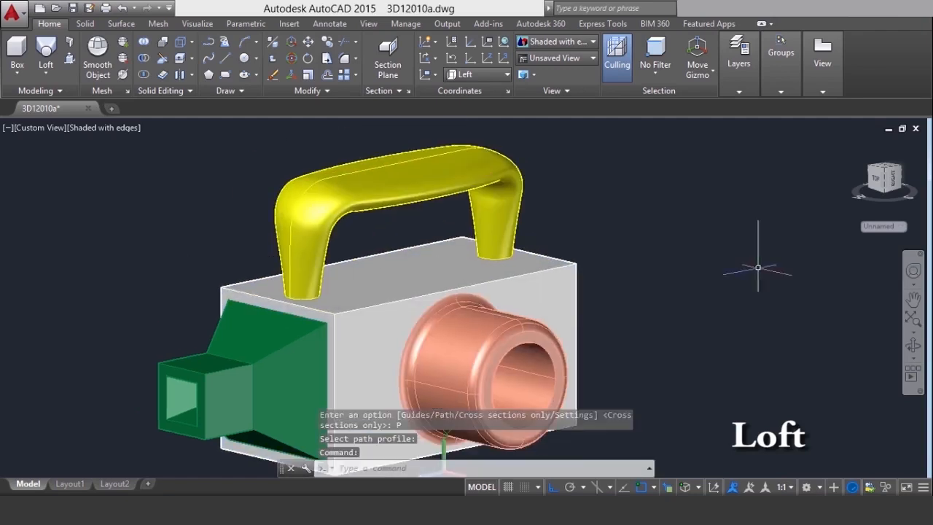
Orbit around the model to examine the lofted handle on top of the box
click(913, 347)
drag(443, 264, 497, 235)
right_click(600, 178)
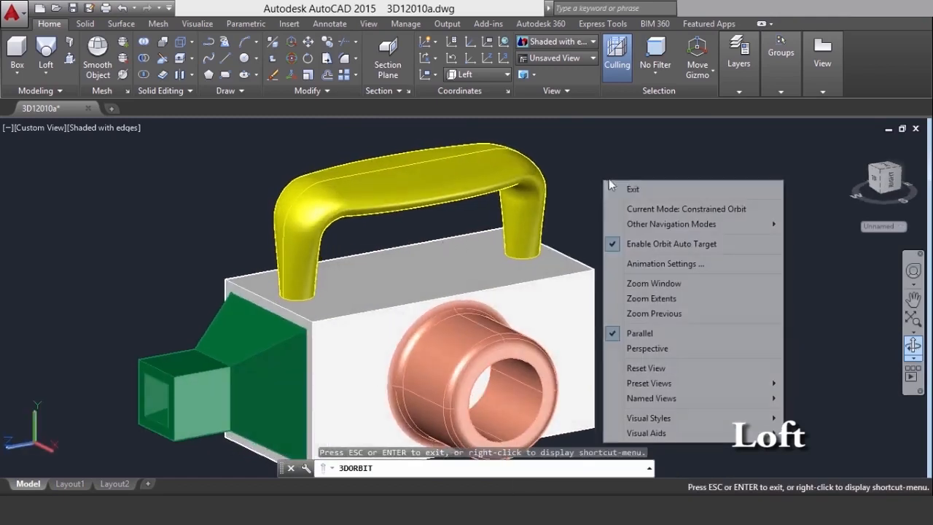
click(625, 188)
click(661, 188)
click(661, 216)
middle_drag(737, 268, 739, 258)
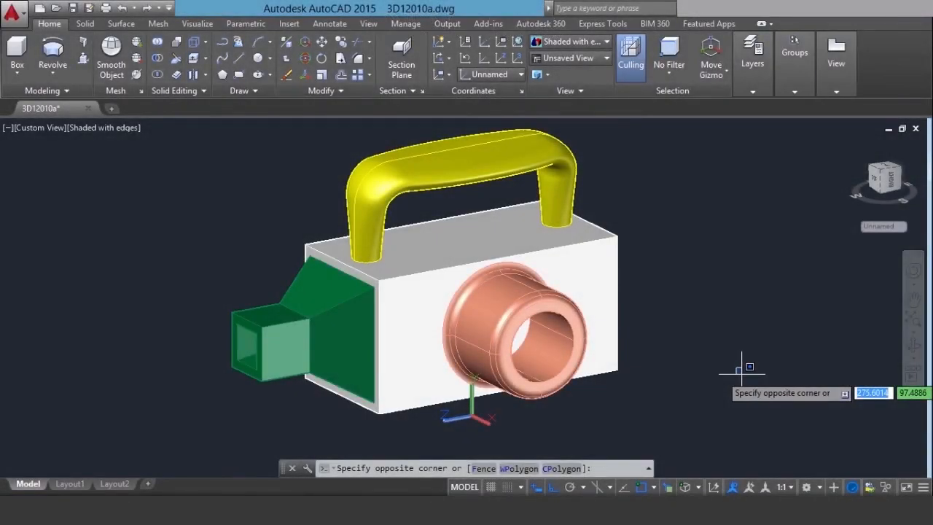
click(741, 374)
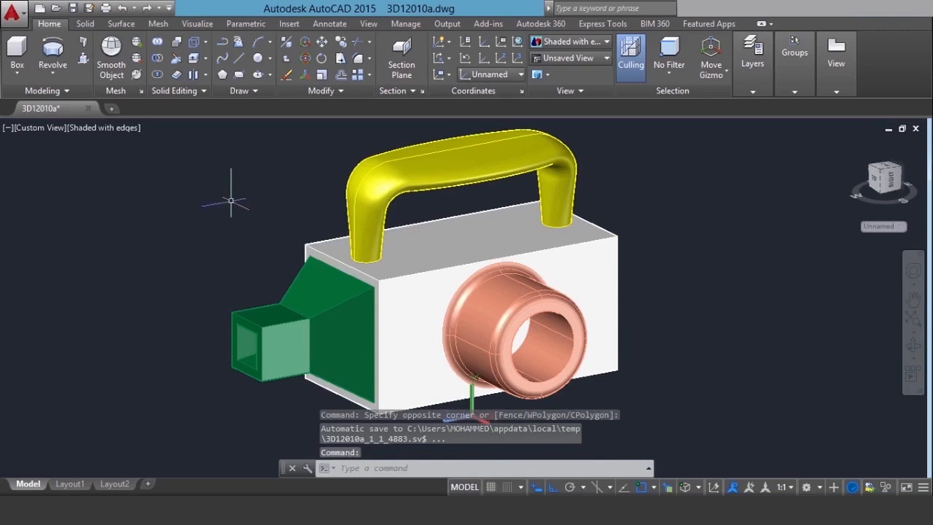
Set the view to SE Isometric and enlarge the model on its plain end-face side
click(26, 128)
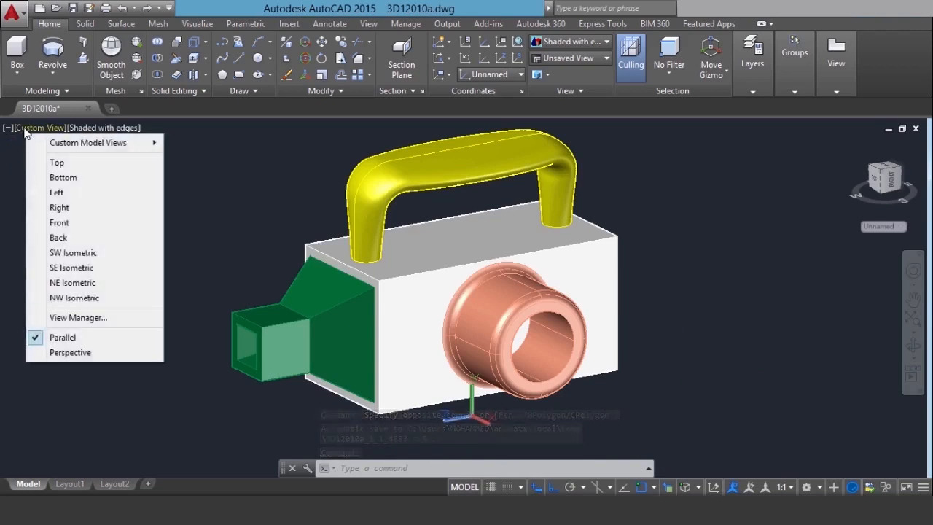
click(71, 267)
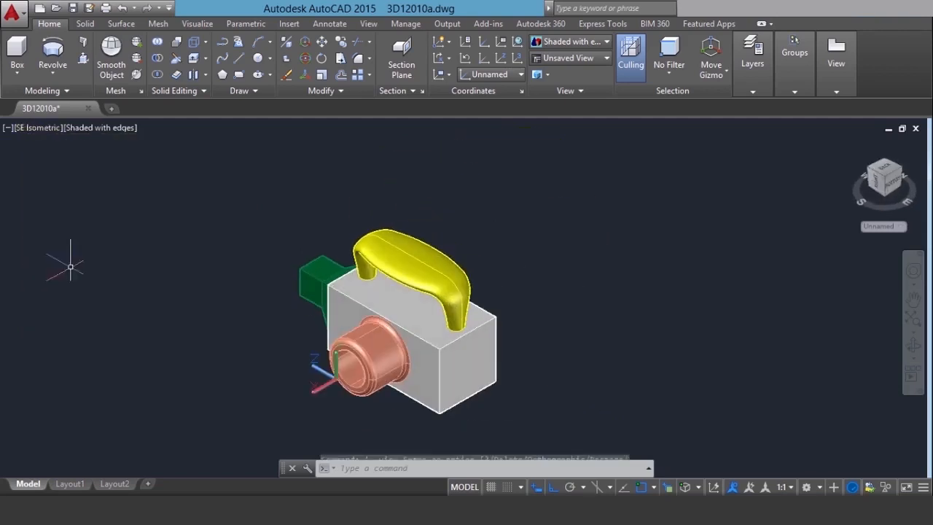
scroll(461, 406, up, 2)
mouse_move(468, 398)
middle_down()
mouse_move(473, 385)
mouse_move(481, 390)
middle_up()
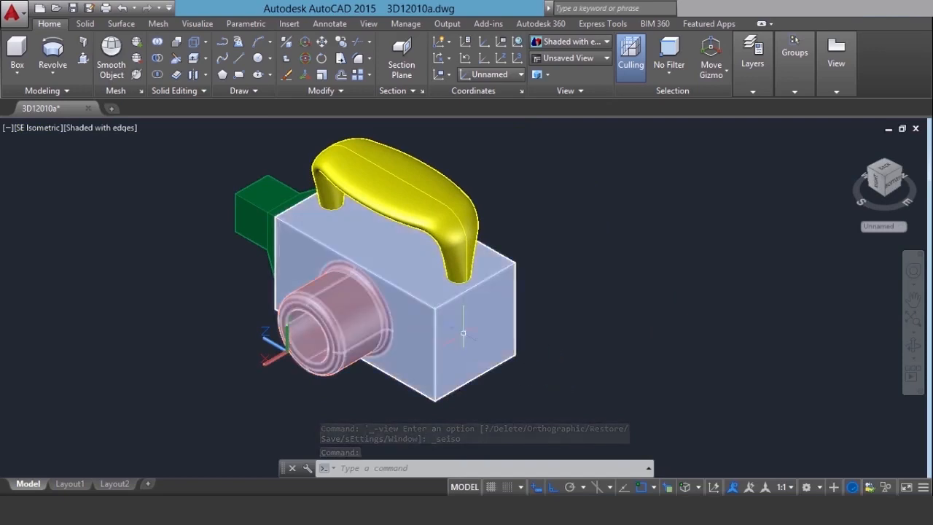
Reset the UCS to World
click(191, 23)
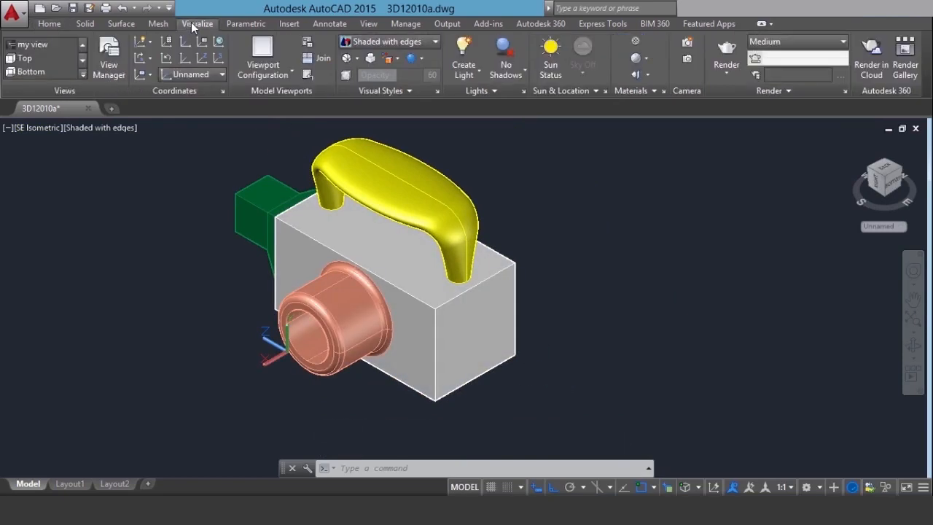
click(197, 75)
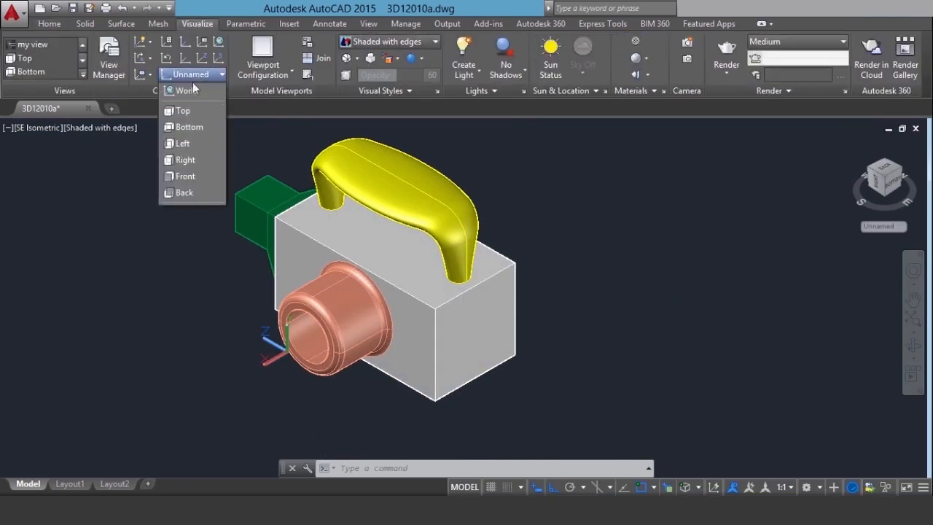
click(187, 93)
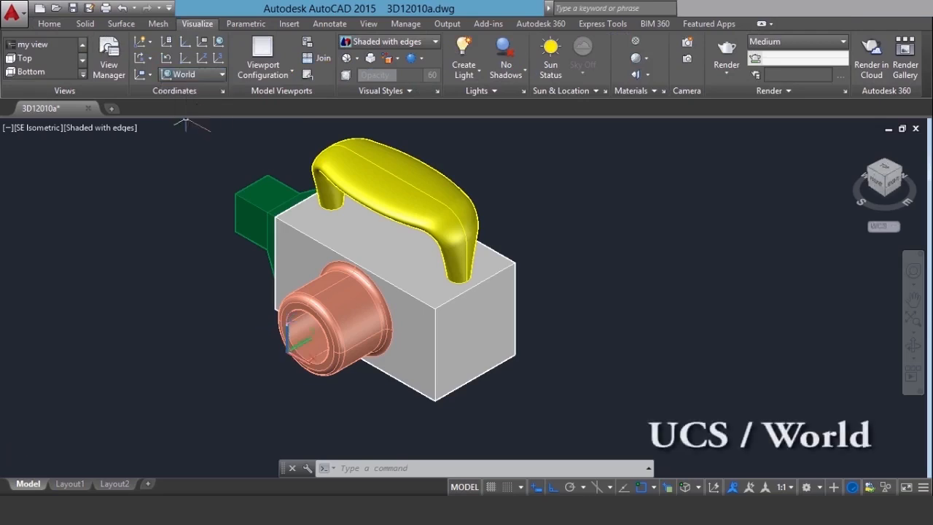
Move the UCS origin to the centre of the box's plain end face, using 3D object snap with regular object snap off
scroll(281, 376, down, 1)
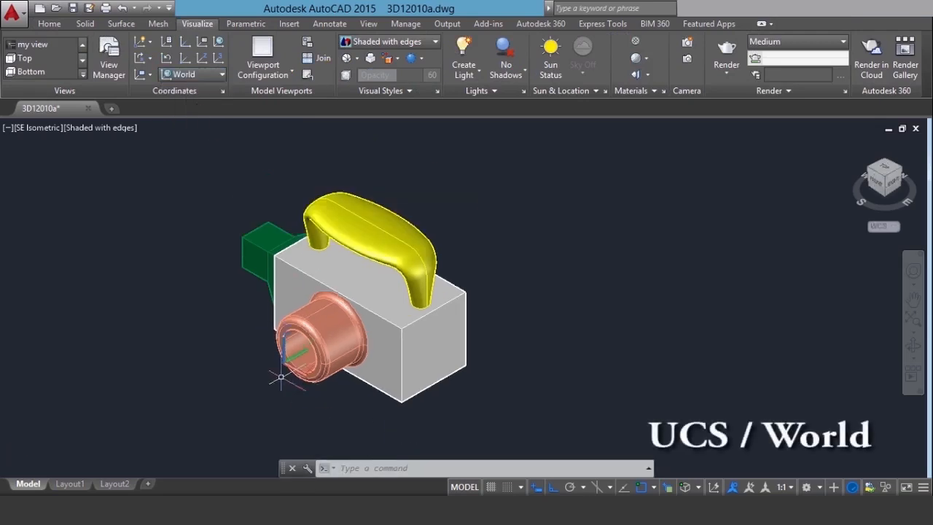
scroll(282, 375, up, 3)
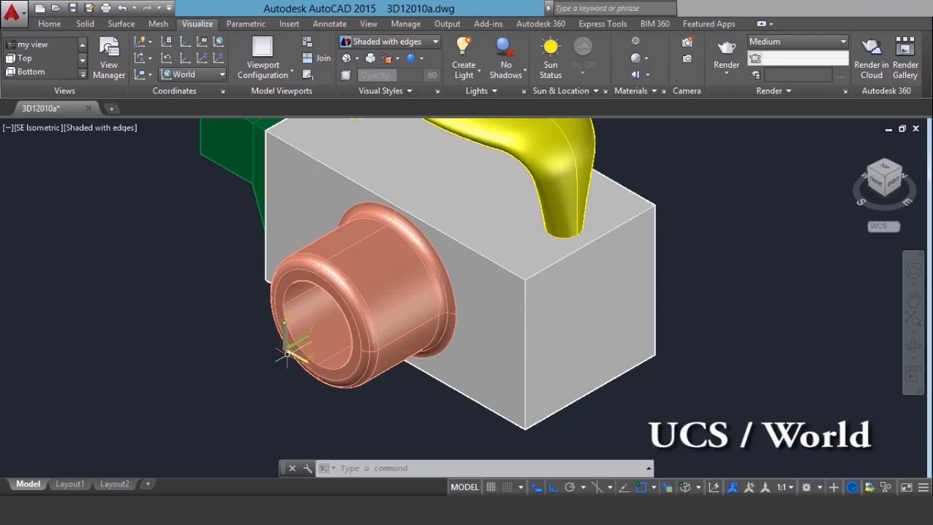
scroll(534, 329, down, 2)
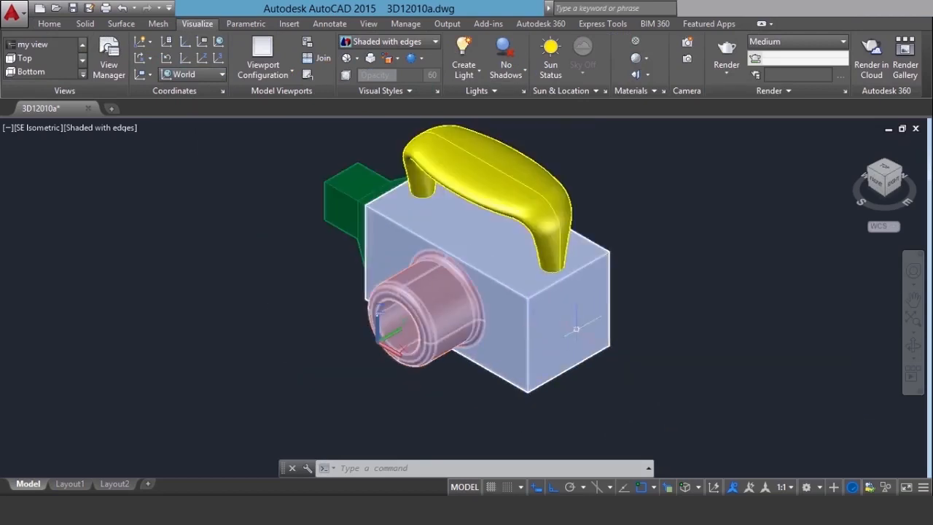
scroll(575, 329, up, 2)
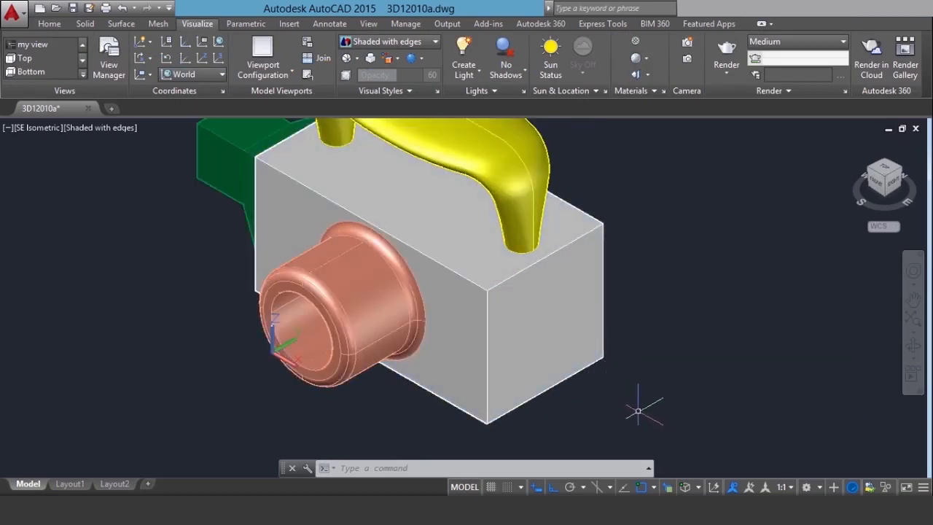
click(652, 358)
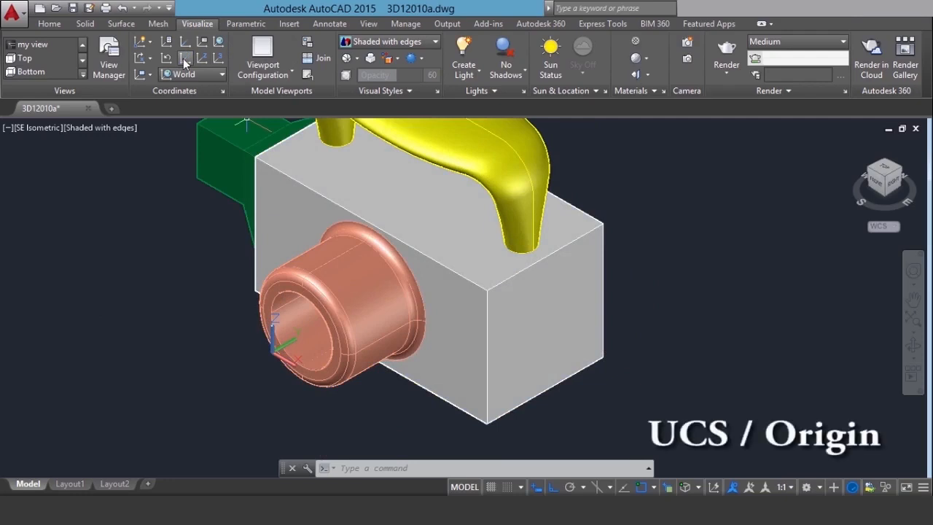
click(185, 61)
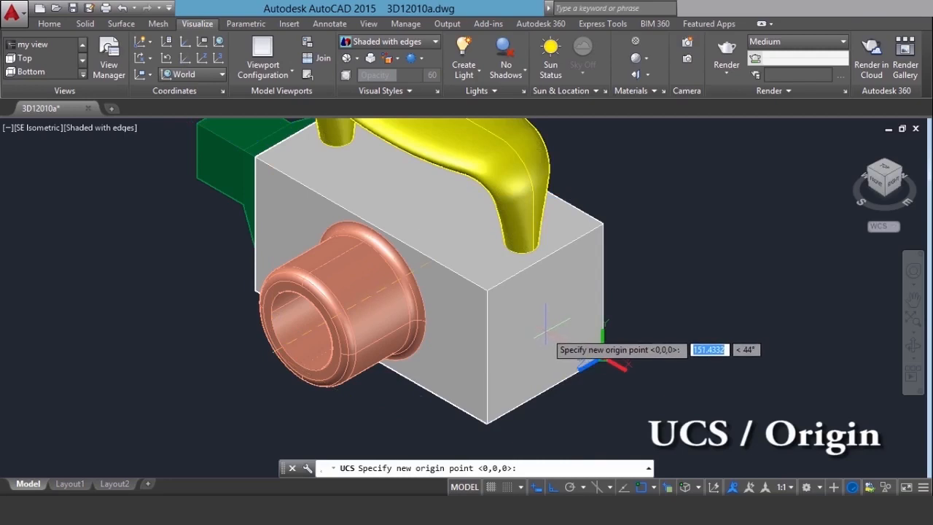
key(F3)
key(F3)
key(F3)
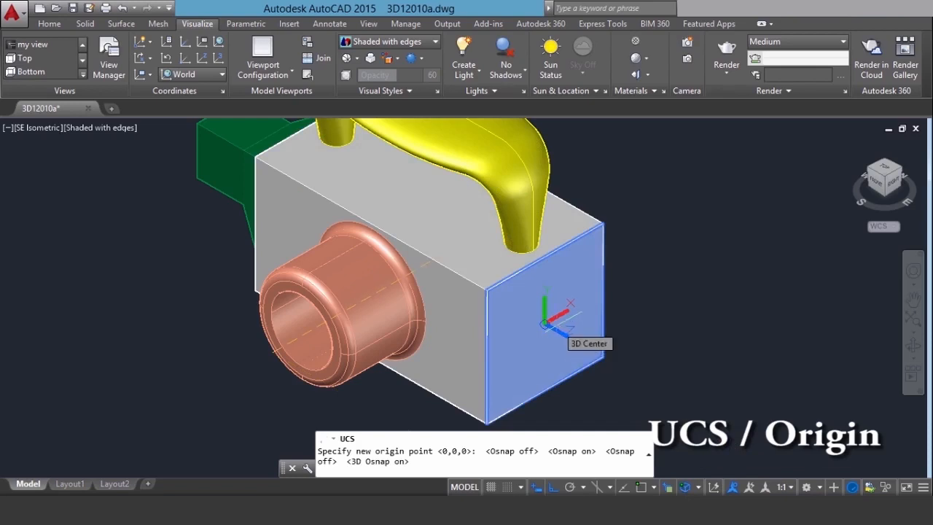
click(548, 322)
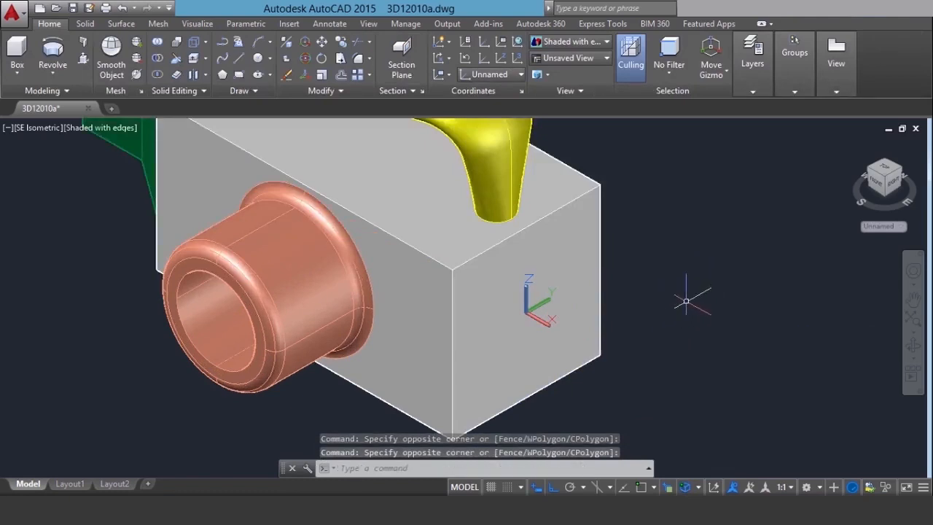
Set the current object color to Cyan with nothing selected
key(ctrl+1)
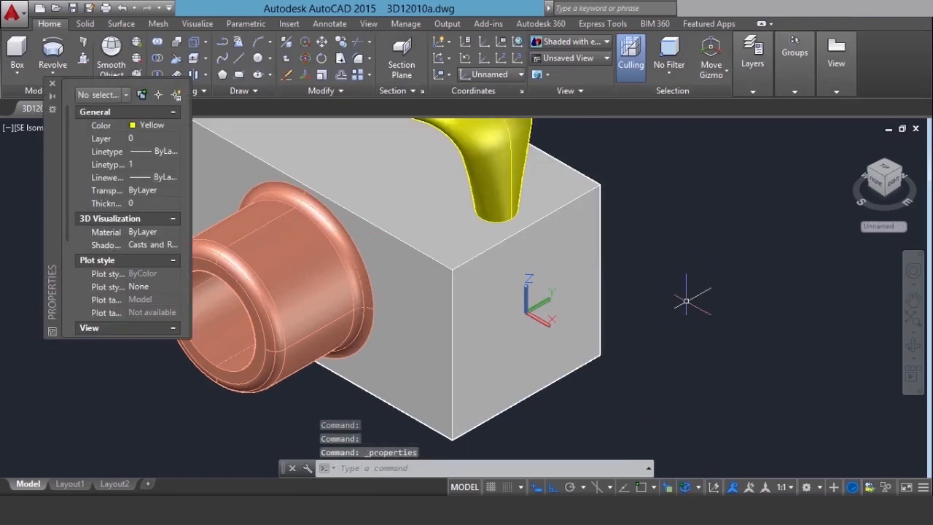
click(157, 126)
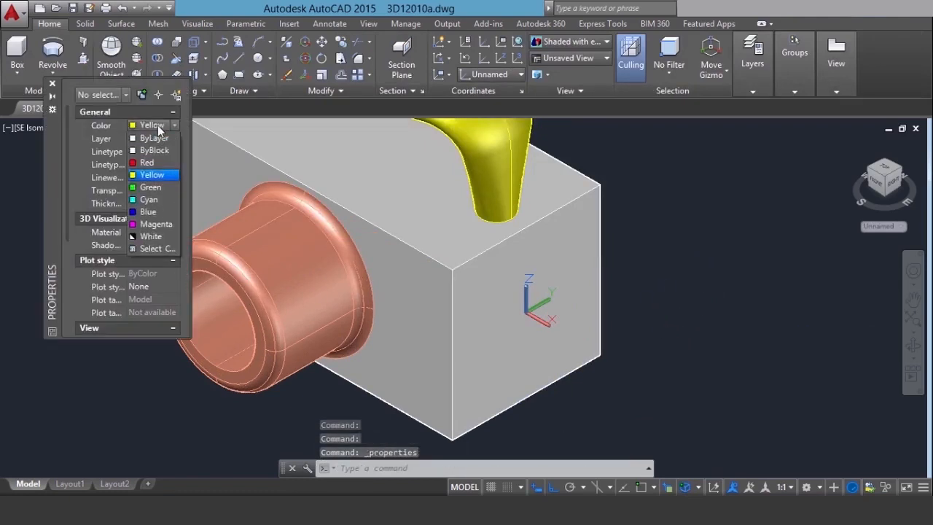
click(149, 197)
click(53, 85)
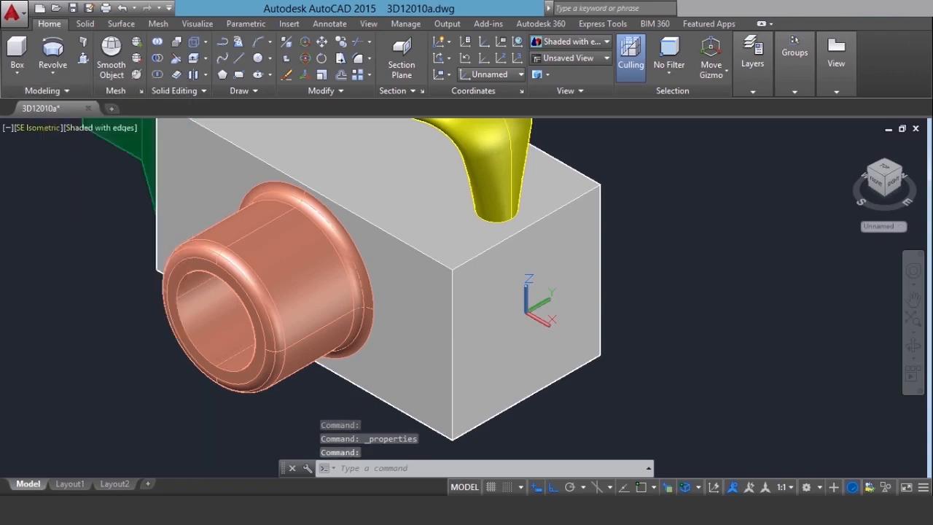
Draw a polyline from the centre of the box's plain end face, 60 along the X axis and 5 along the Y axis
click(227, 50)
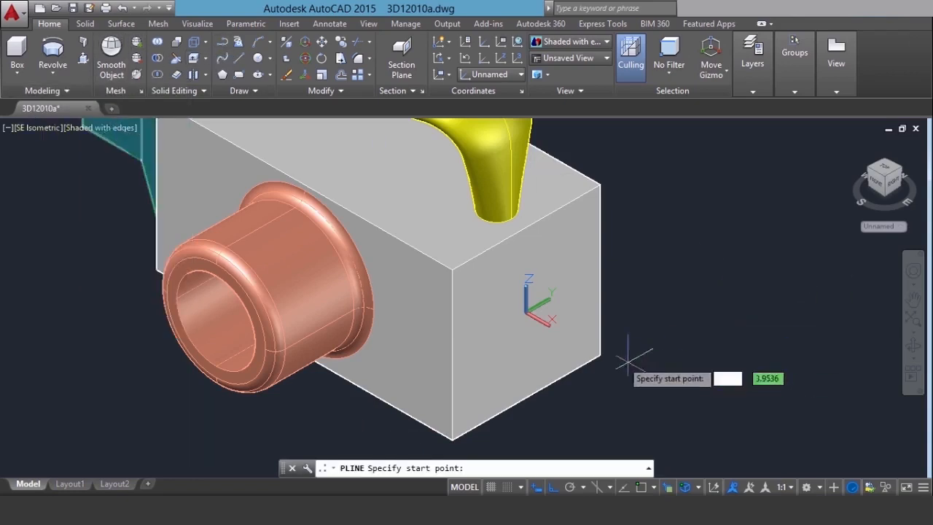
click(527, 312)
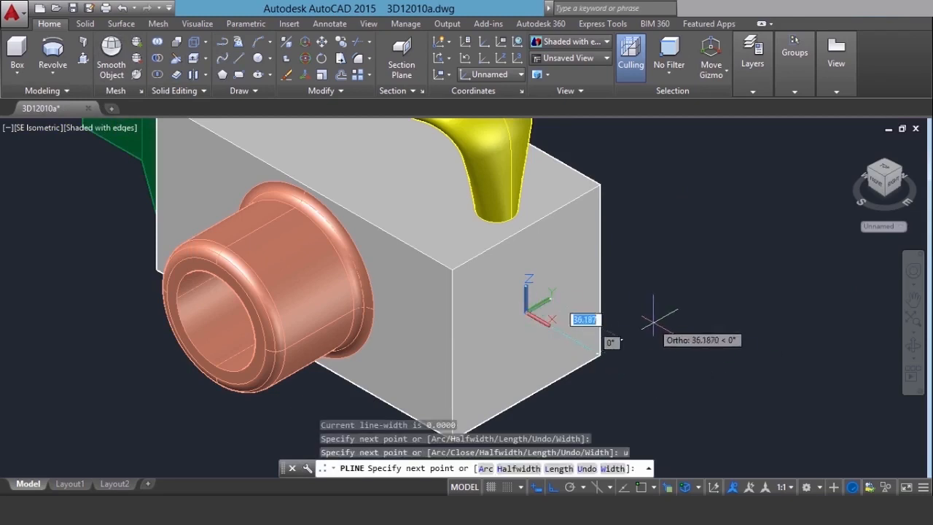
text(60)
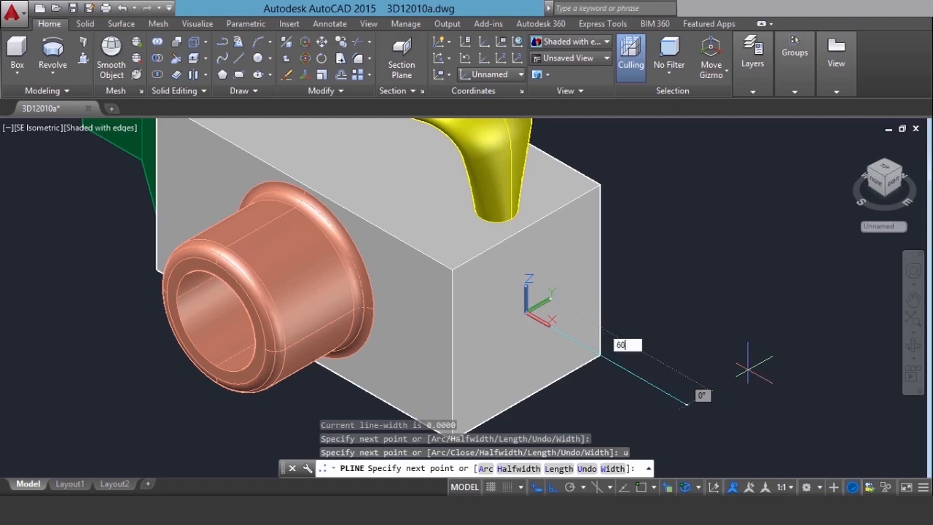
key(Return)
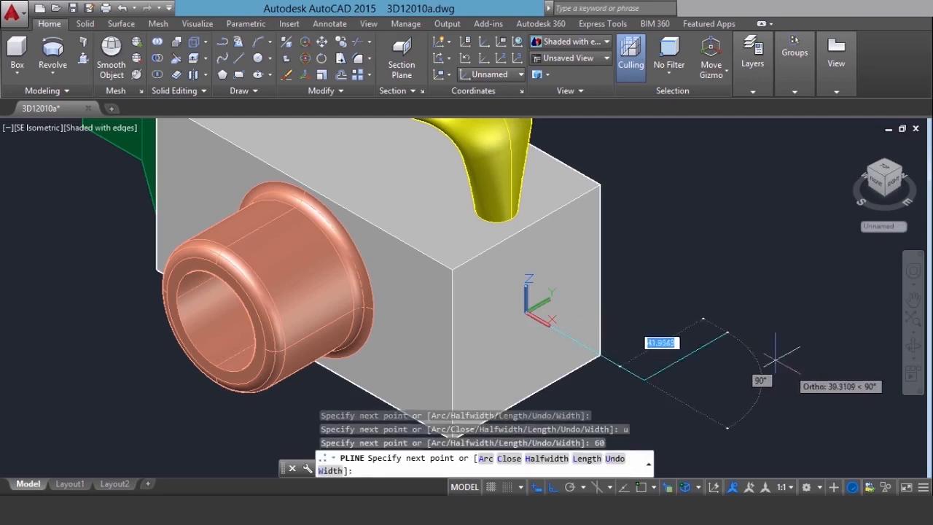
scroll(669, 342, up, 2)
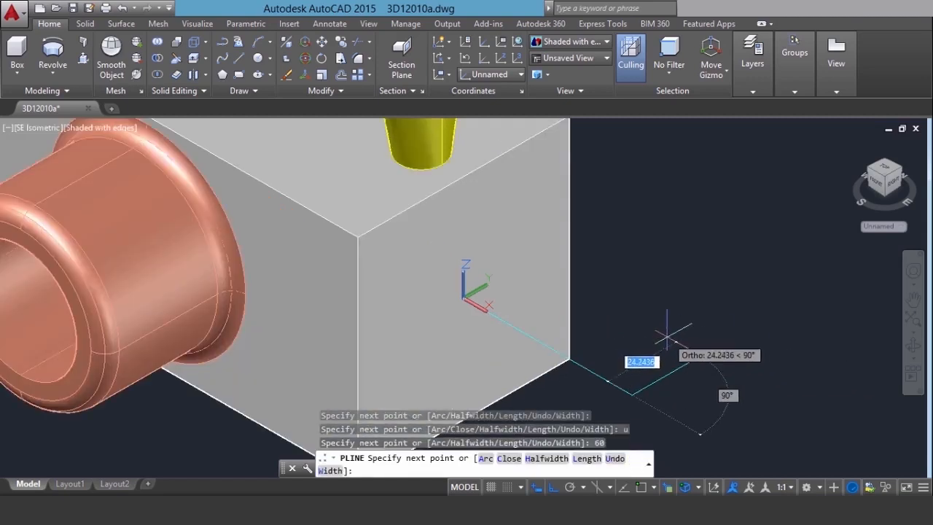
text(5)
key(Return)
key(Return)
key(Escape)
Draw a second polyline from the UCS origin: 30 along Y, 15 along X, 5 back toward the X axis, and 15 along X
right_click(609, 231)
click(658, 245)
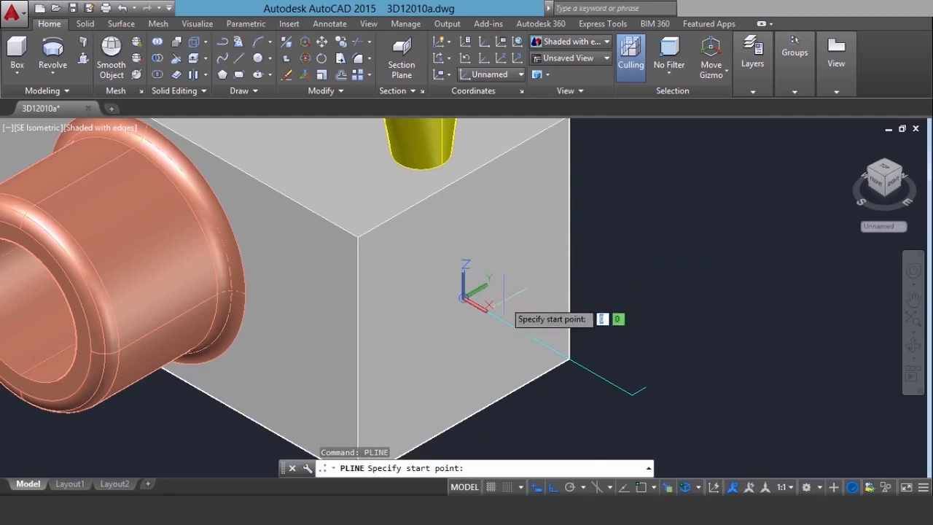
click(463, 298)
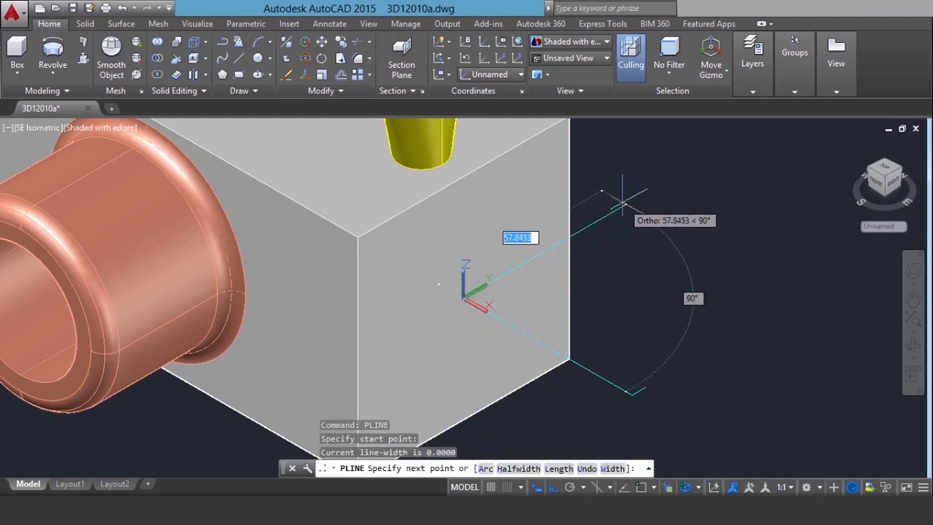
text(30)
key(Return)
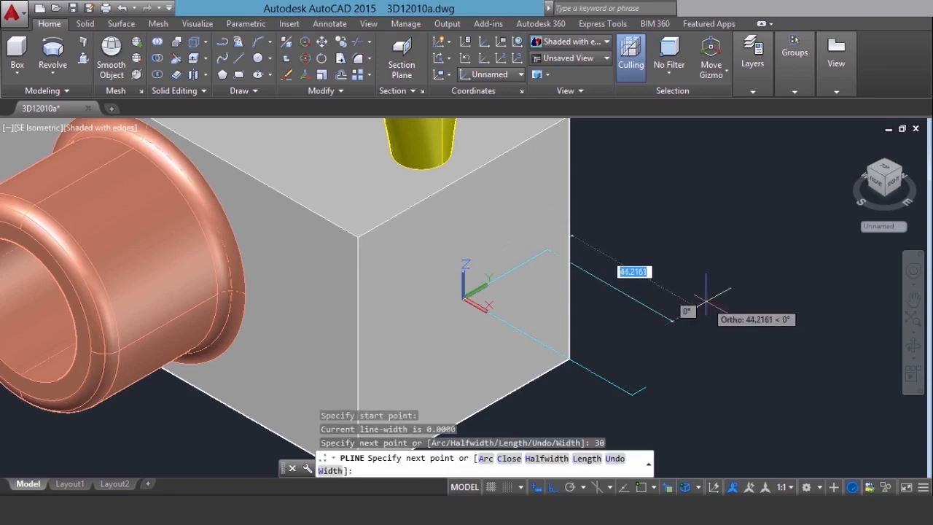
text(15)
key(Return)
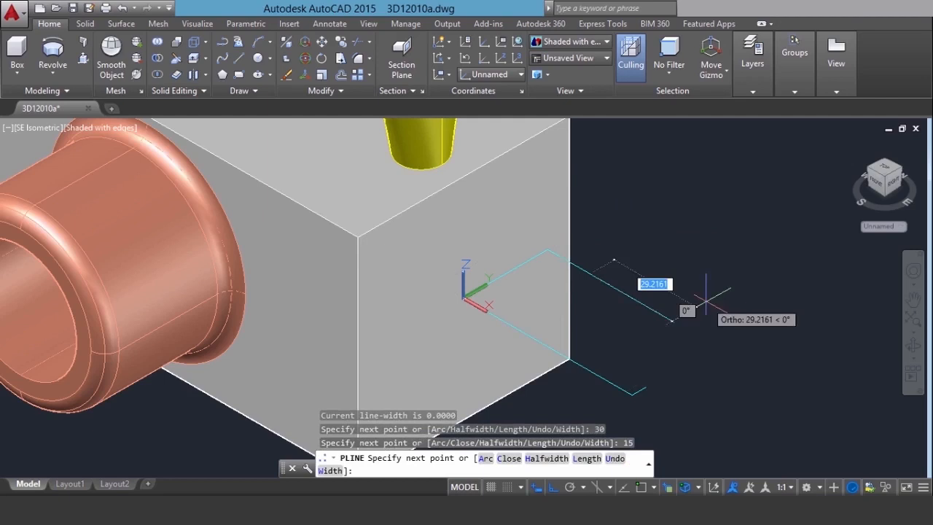
text(5)
key(Return)
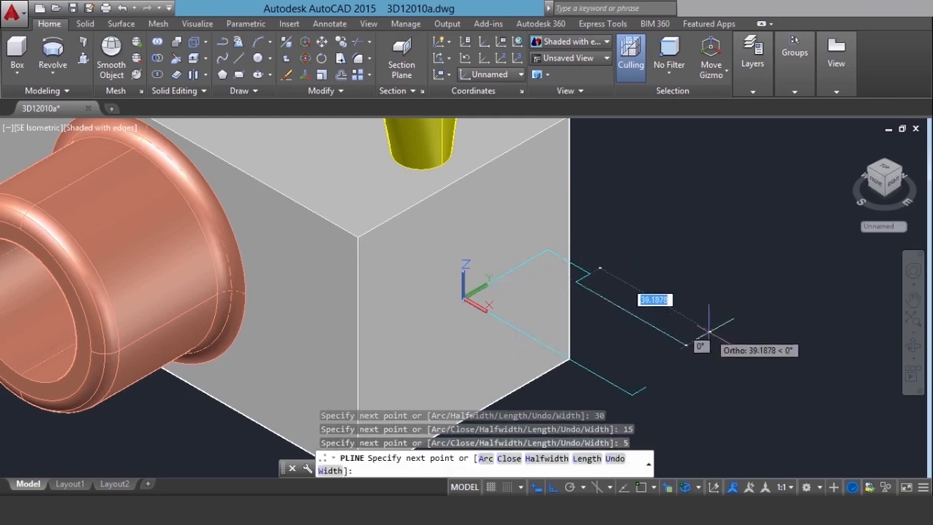
text(15)
key(Return)
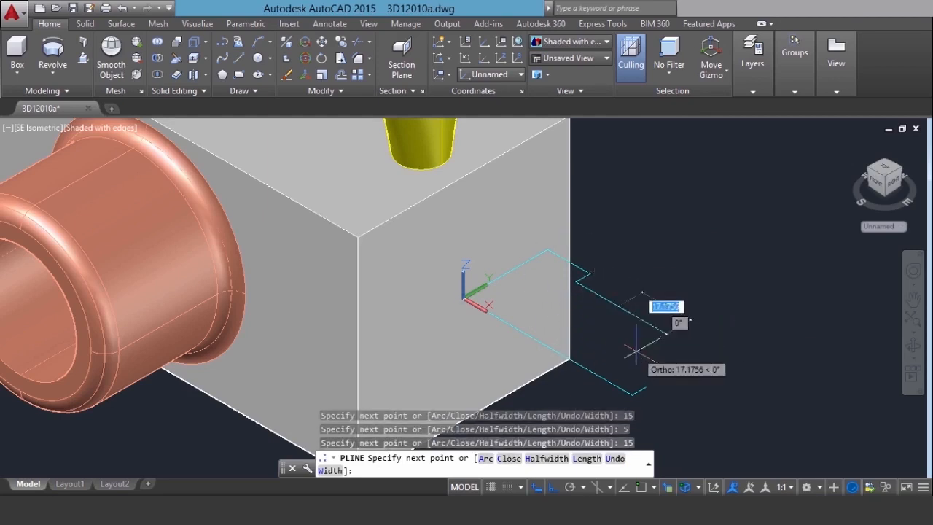
Turn Ortho off and begin a second-point arc segment from the polyline's end, placing its second point so the curve bows inward
scroll(635, 351, up, 2)
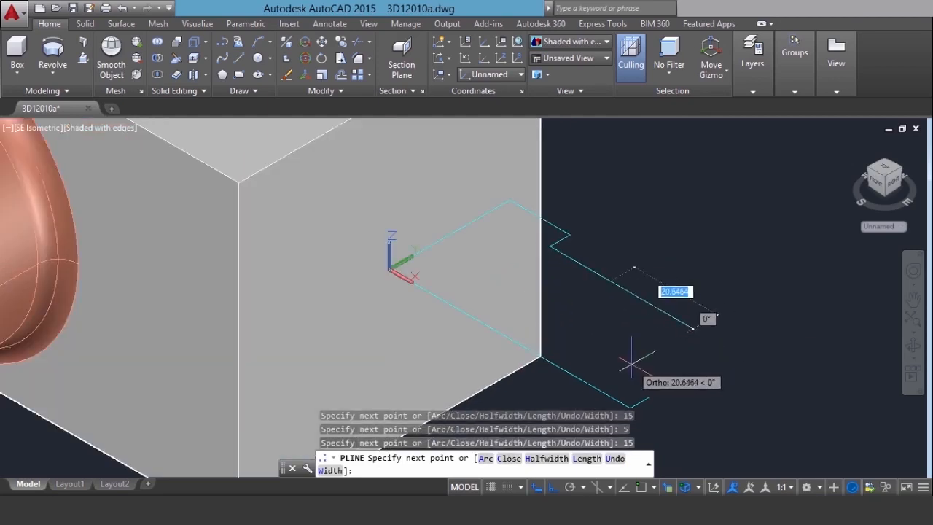
click(552, 487)
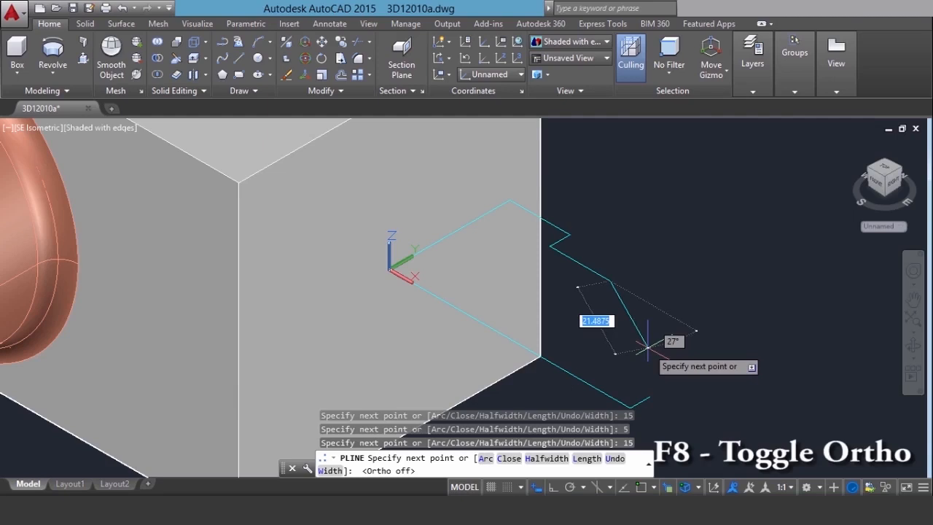
right_click(659, 281)
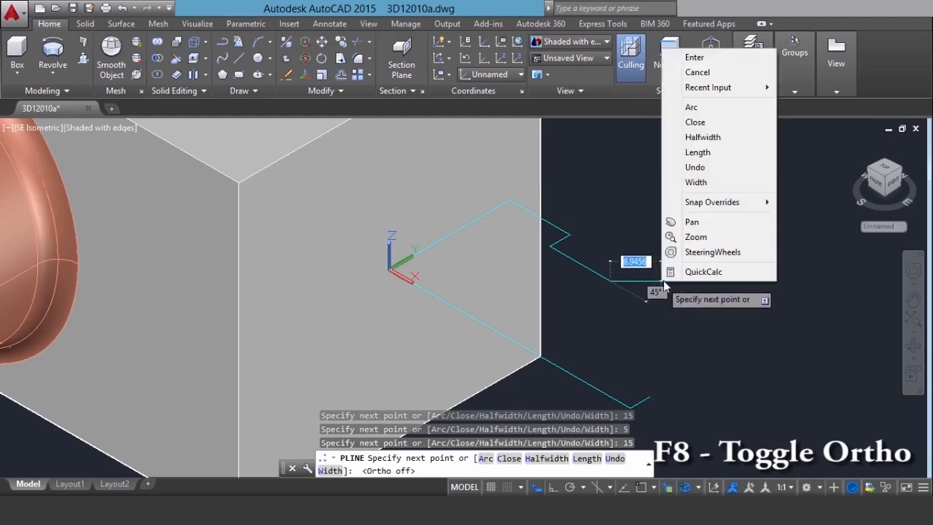
click(691, 107)
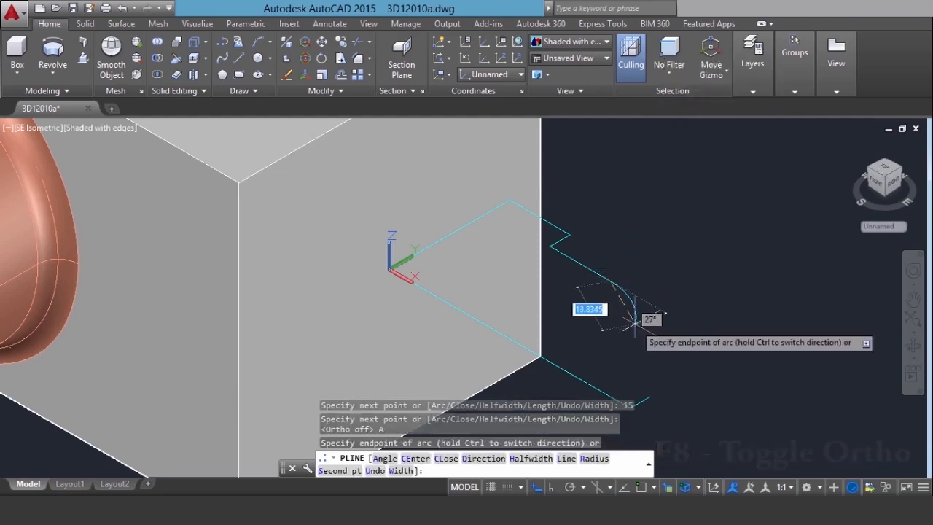
right_click(634, 320)
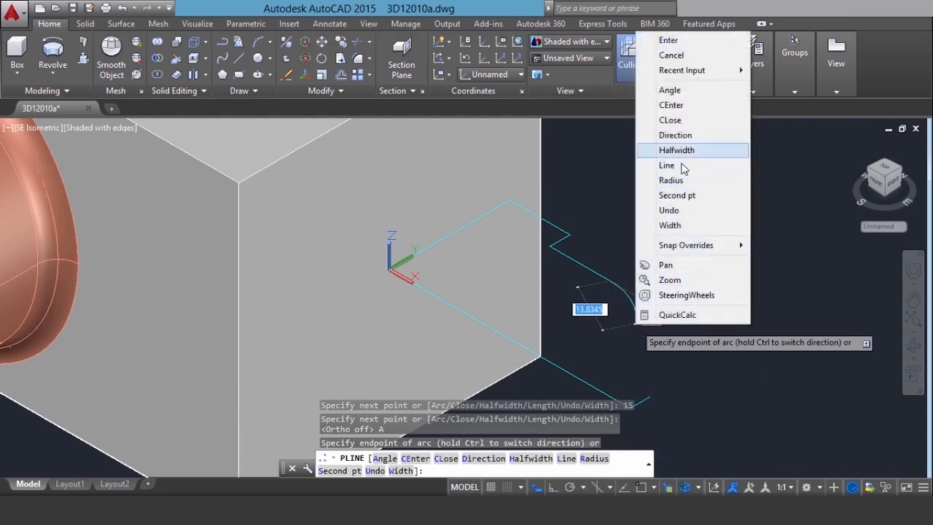
click(676, 195)
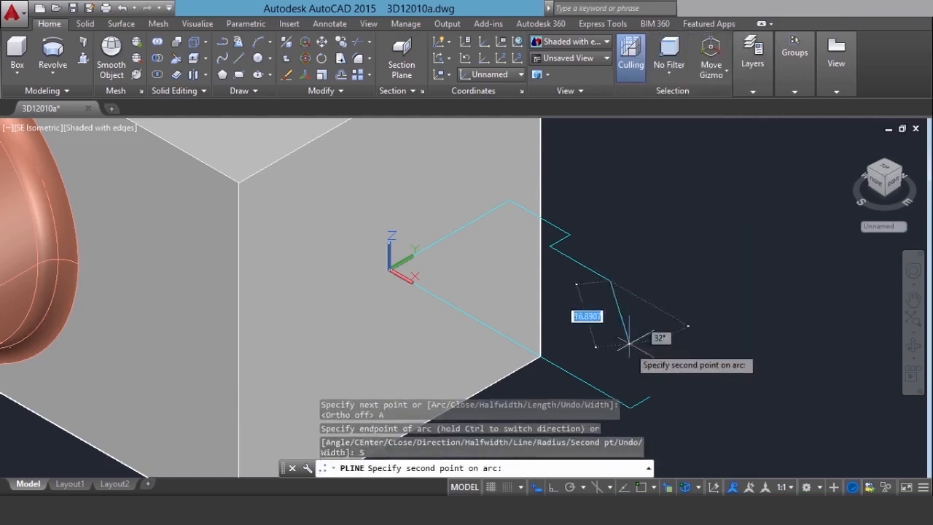
click(604, 340)
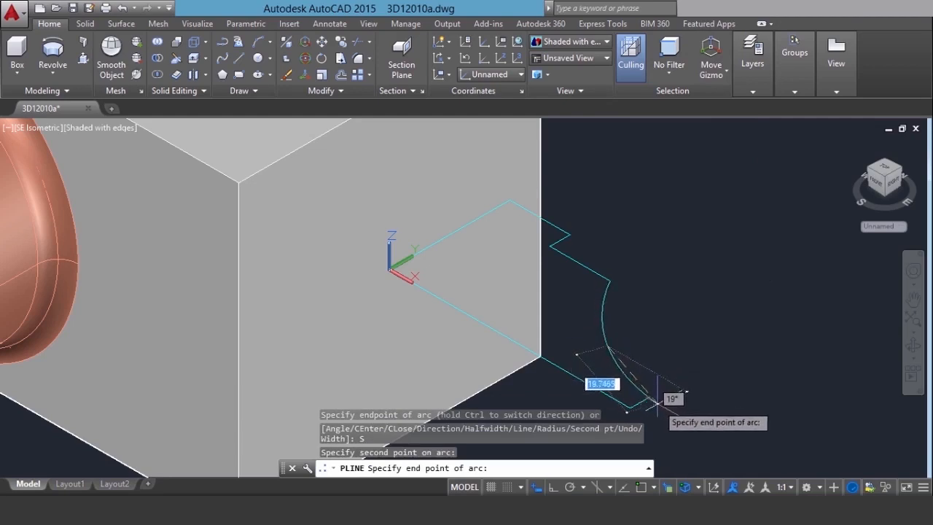
Turn object snap on, end the arc at the free end of the first polyline's short 5-unit segment, and finish the polyline
scroll(648, 390, up, 1)
scroll(648, 390, up, 1)
key(F3)
key(F3)
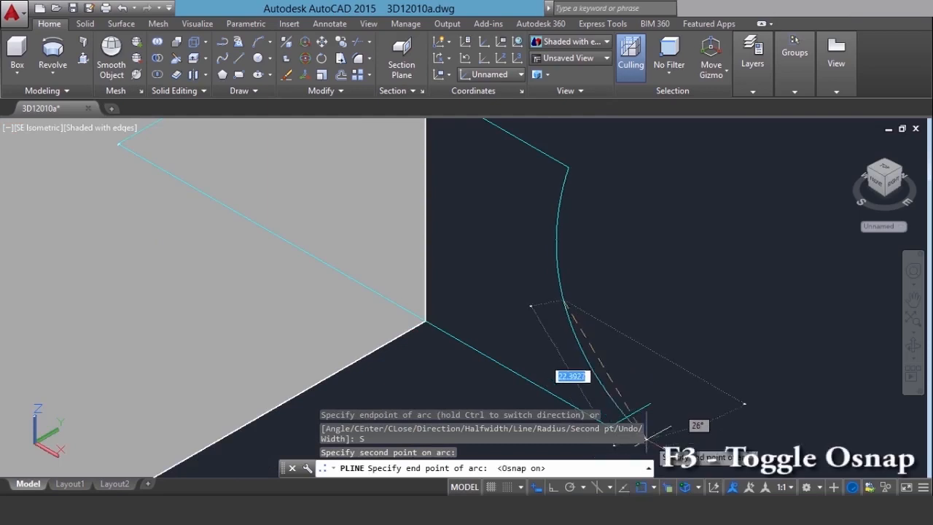
click(650, 402)
scroll(652, 327, down, 3)
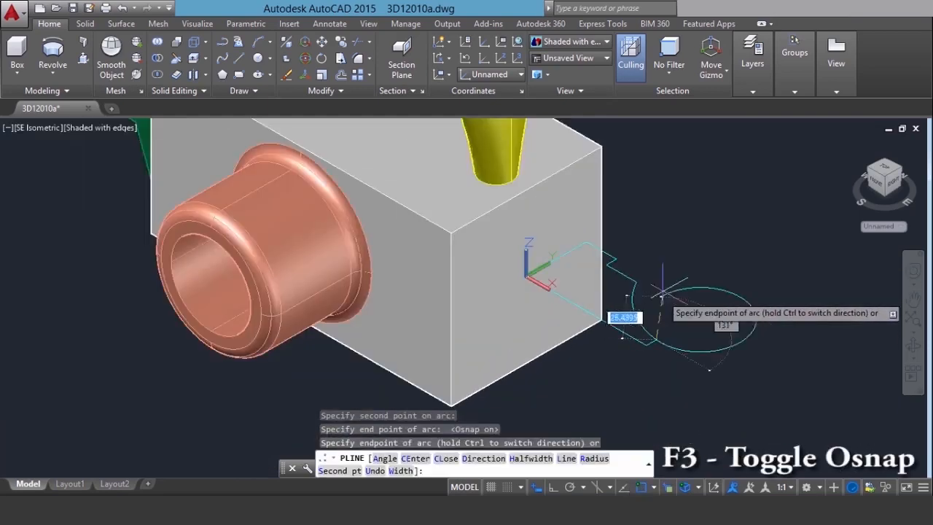
right_click(665, 280)
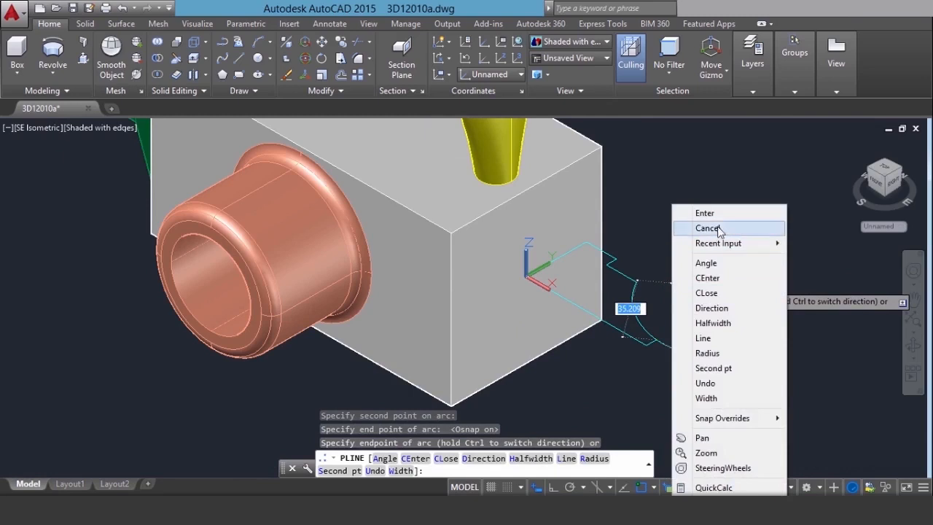
click(719, 214)
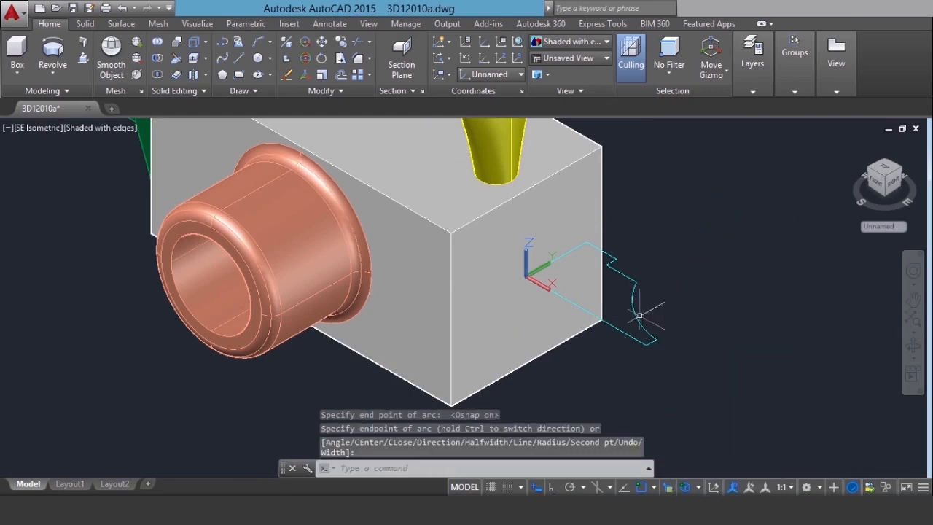
Check whether the cyan profile consists of separate polylines by selecting its parts, leaving nothing selected
scroll(639, 316, up, 2)
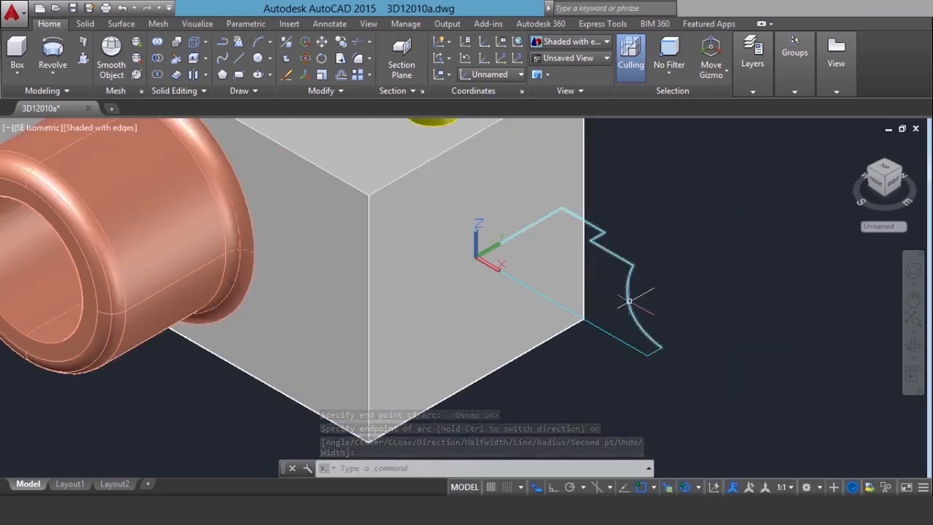
click(628, 344)
click(626, 344)
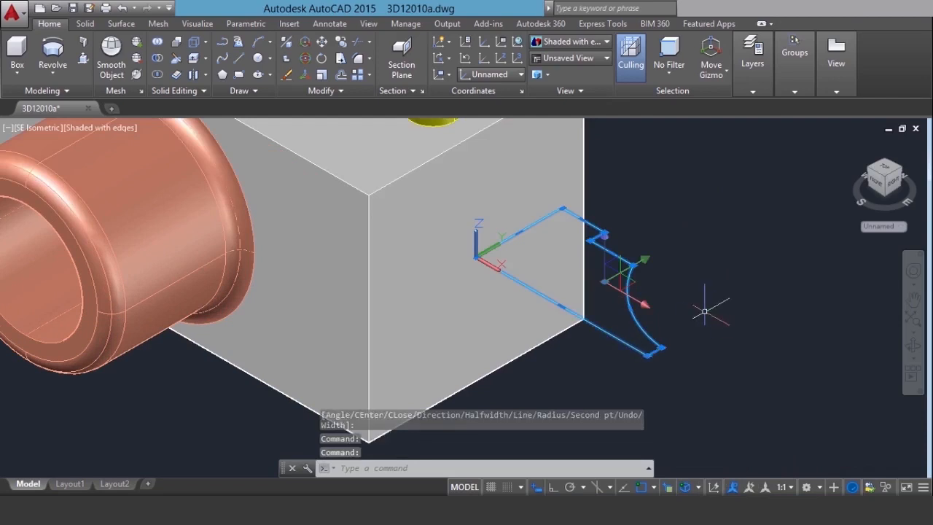
key(Escape)
click(705, 311)
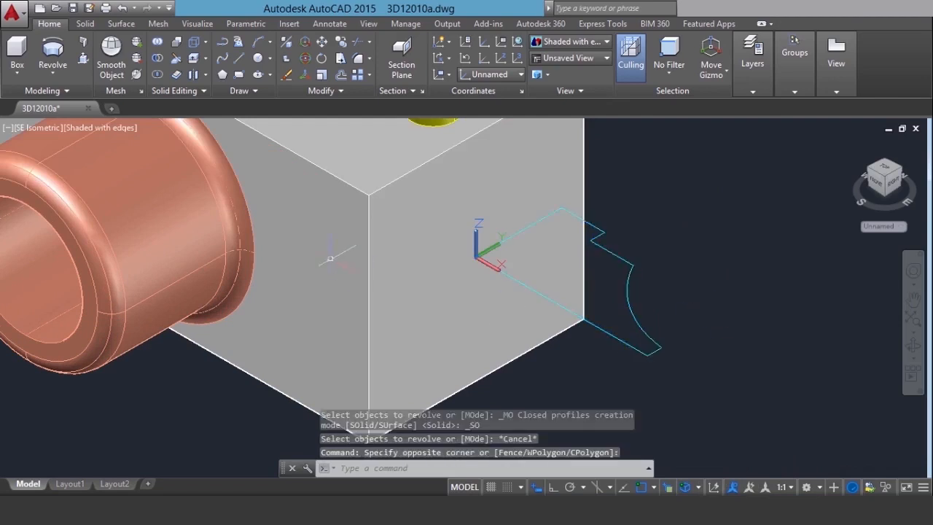
Join the two cyan polylines into one profile and check that it selects as a single object
click(329, 92)
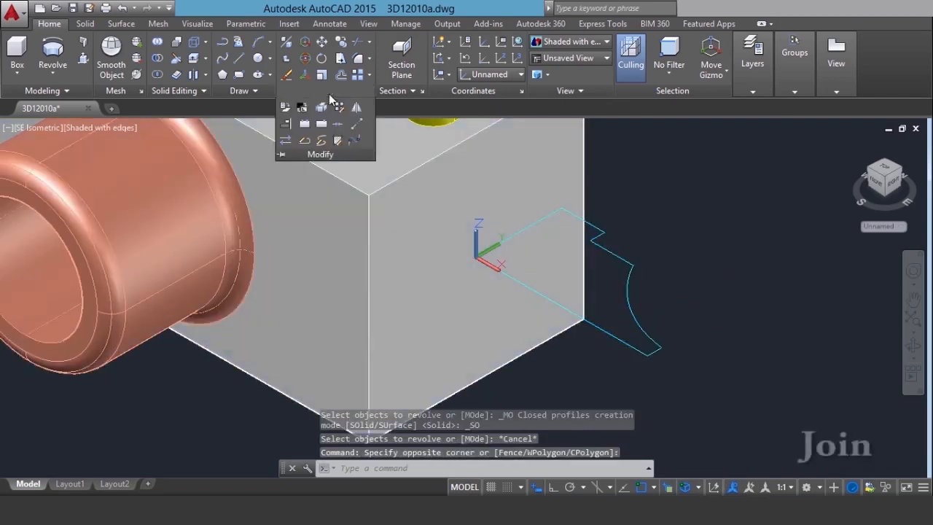
click(339, 128)
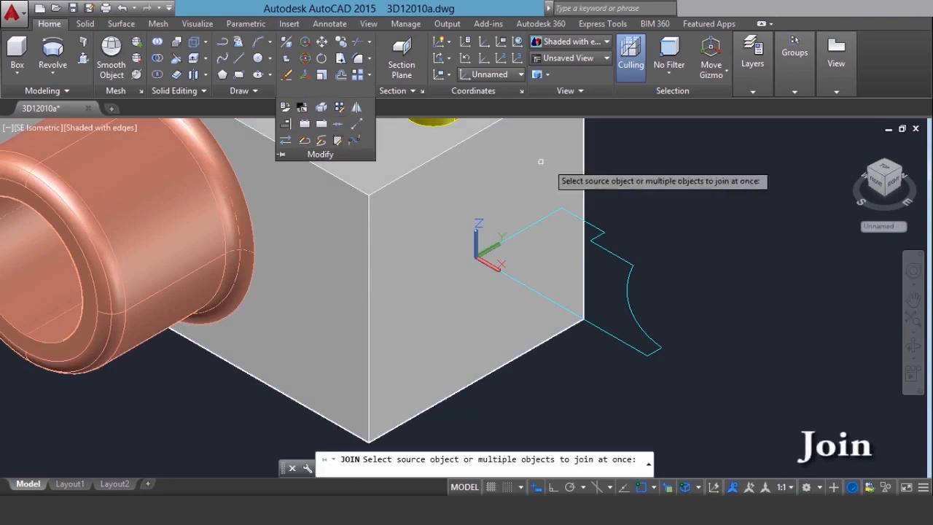
click(628, 282)
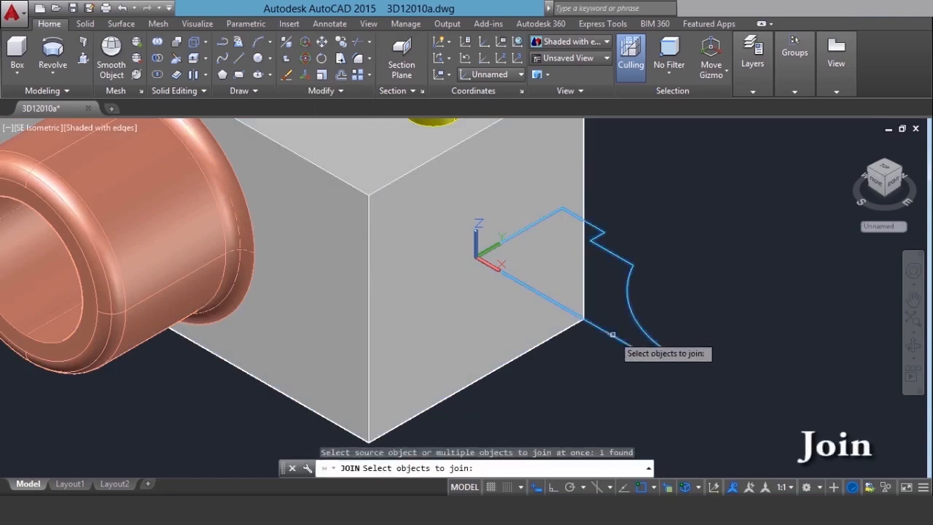
click(612, 332)
key(Return)
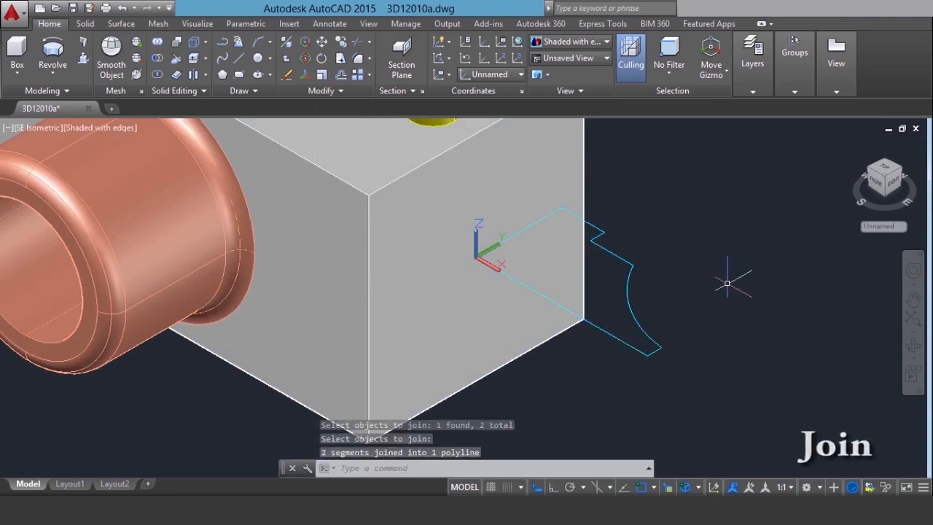
click(645, 333)
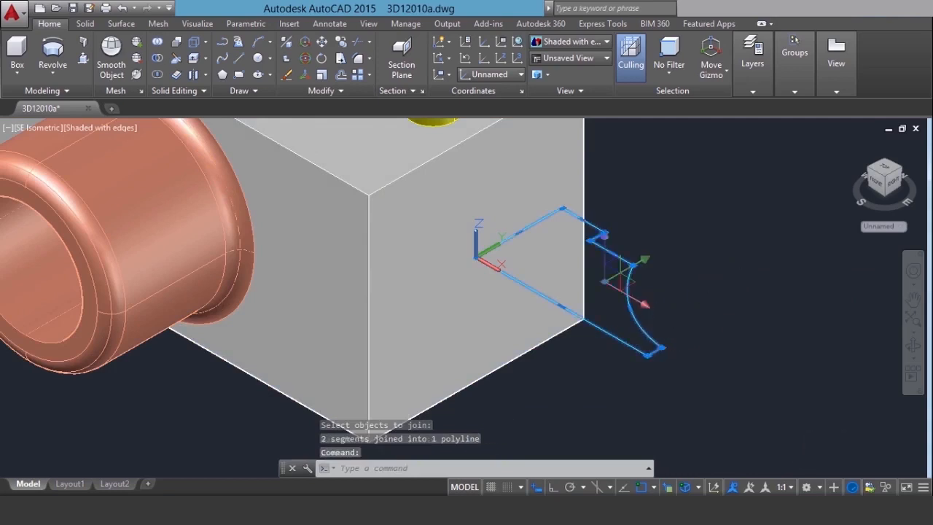
key(Escape)
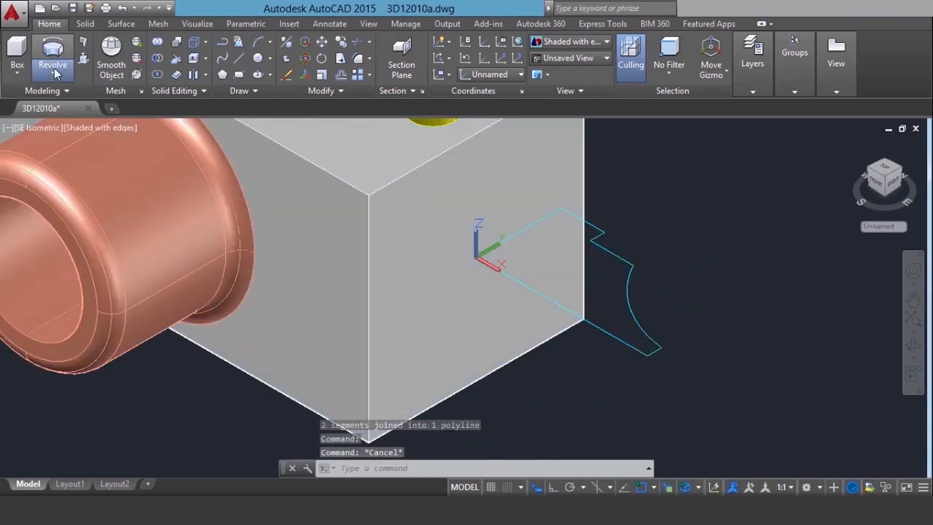
Revolve the joined cyan profile 360 degrees about the X axis into a solid
click(53, 70)
click(72, 152)
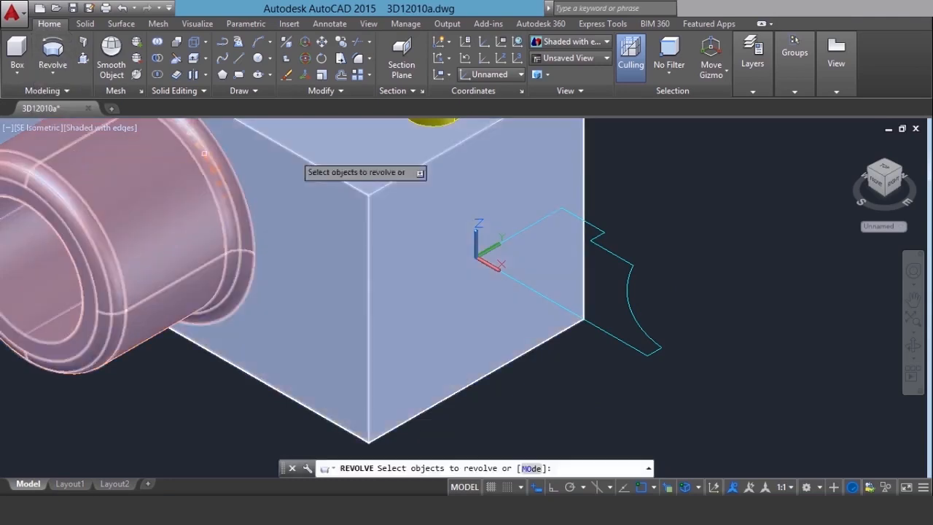
click(631, 303)
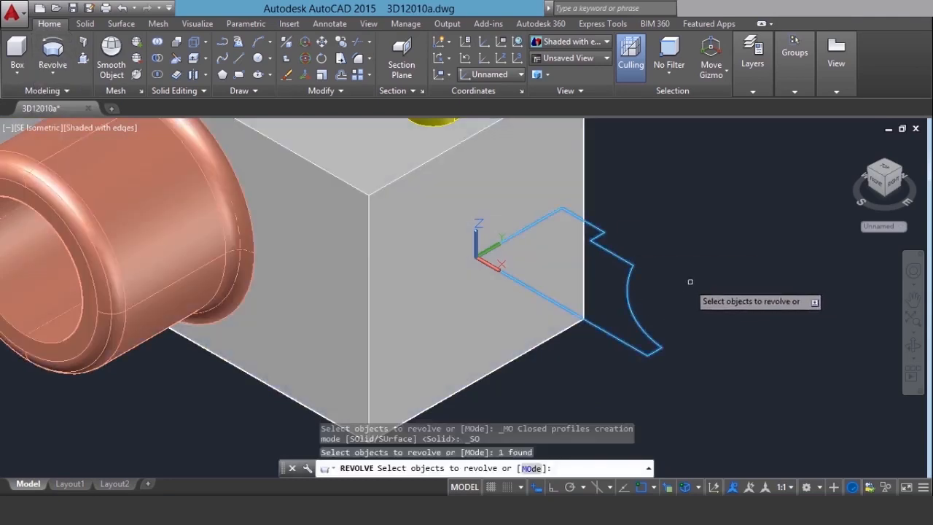
key(Return)
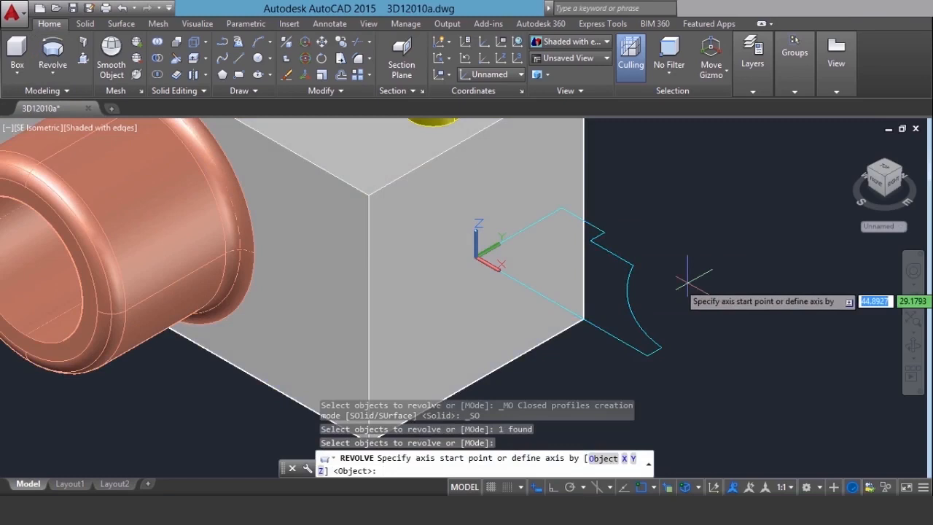
click(623, 459)
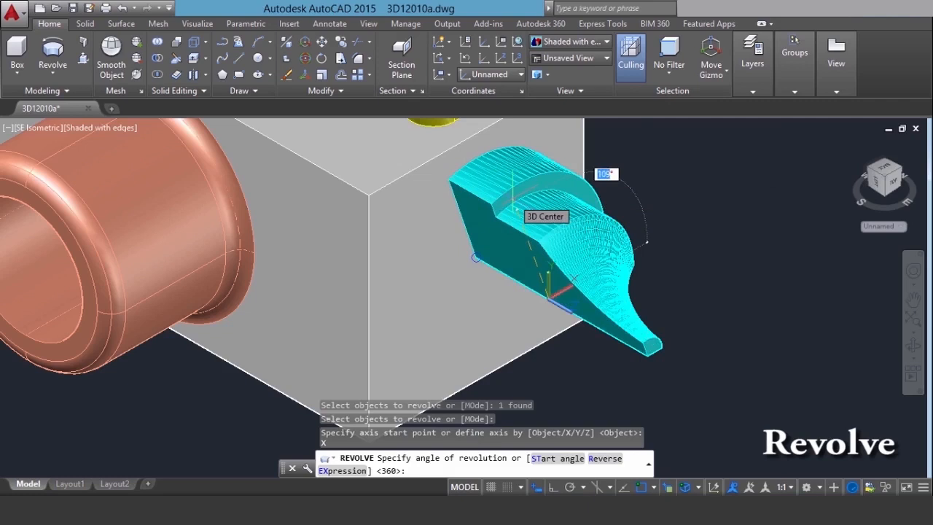
key(Return)
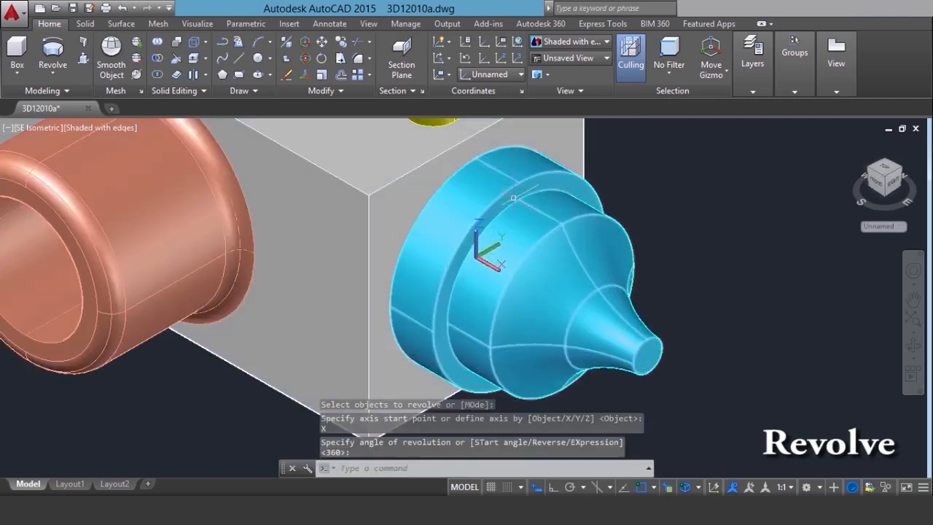
Examine the whole model from different directions, including the revolved cyan solid on the box's end face
scroll(770, 344, down, 5)
middle_drag(771, 344, 771, 363)
double_click(799, 363)
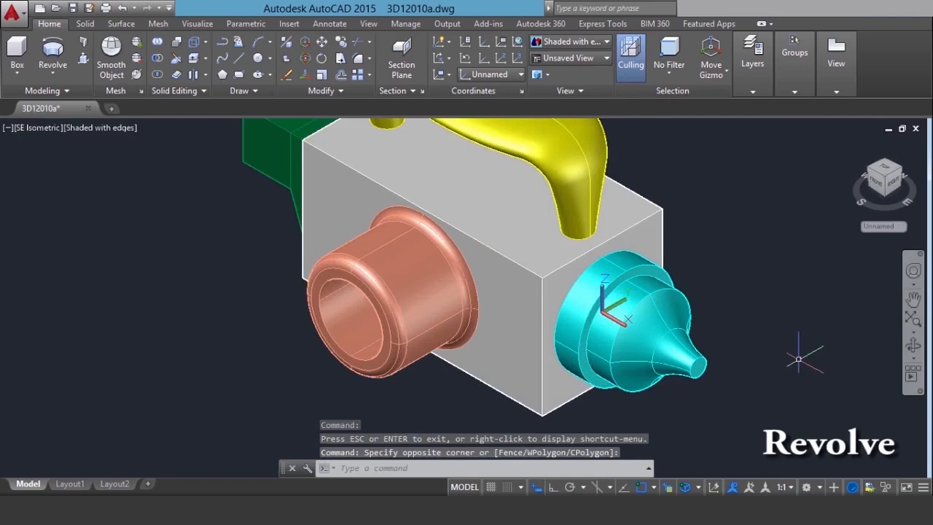
shift+middle_drag(873, 342, 481, 329)
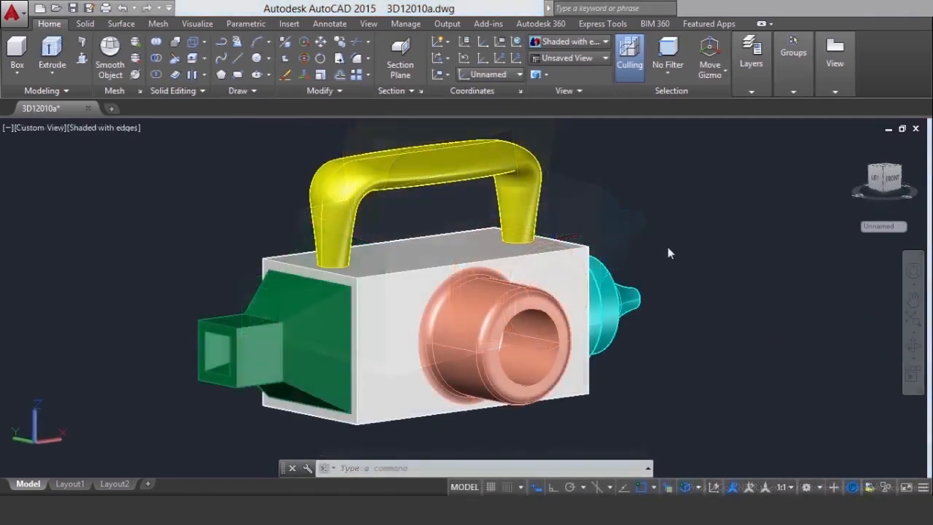
shift+middle_drag(626, 353, 564, 340)
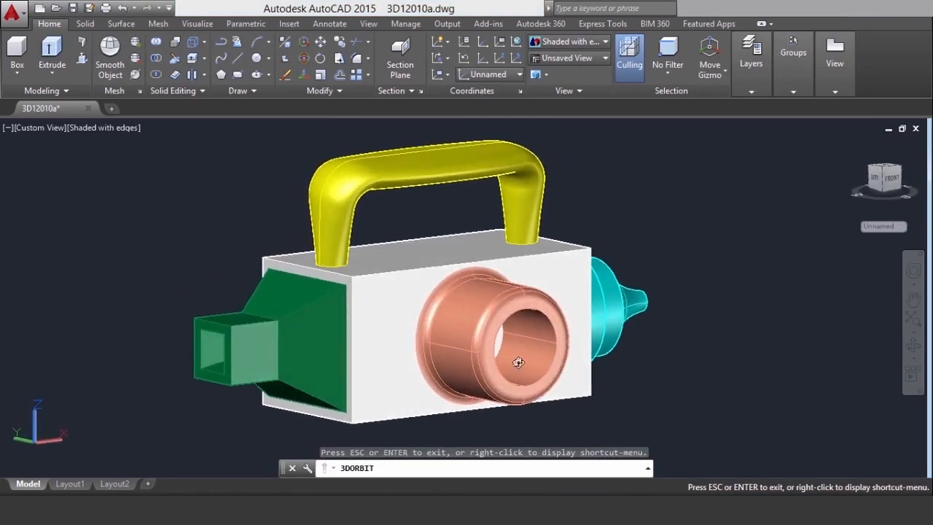
mouse_move(567, 355)
shift+middle_down()
mouse_move(454, 352)
mouse_move(574, 352)
shift+middle_up()
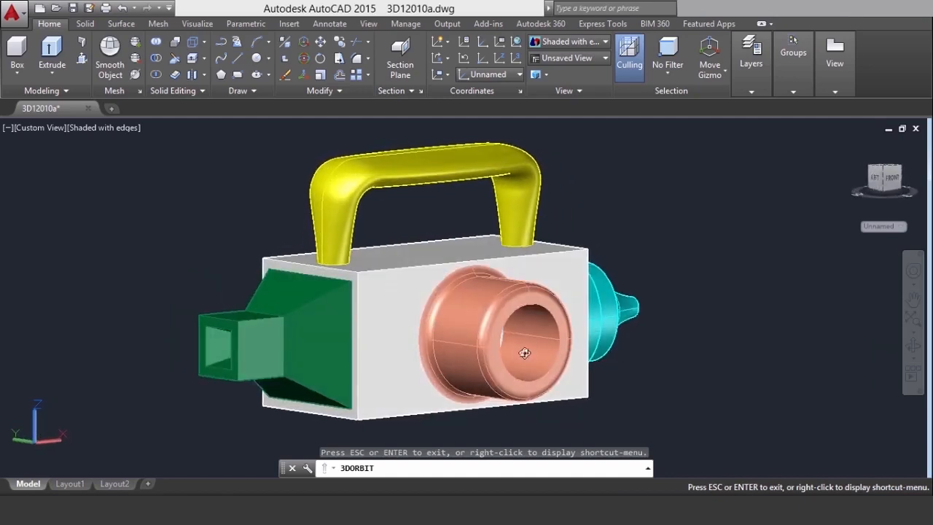